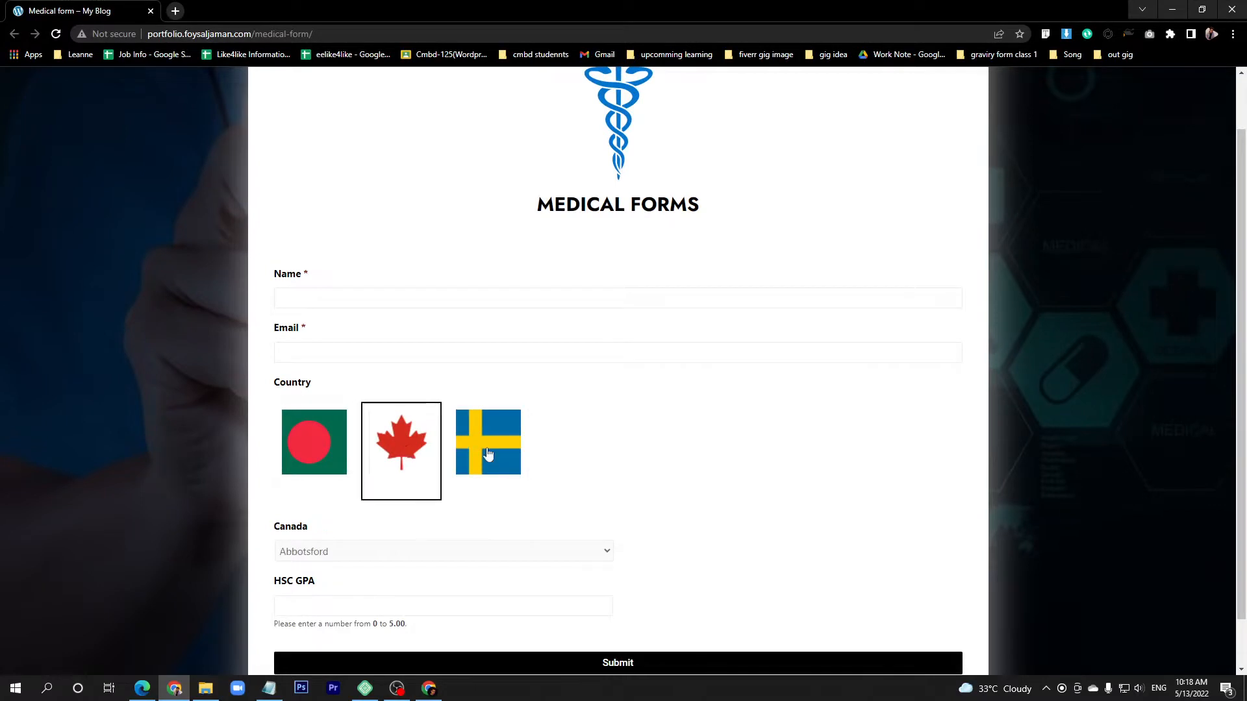
Switch the medical form's Country choice between the Swedish, Canadian and Bangladeshi flags to examine how the dependent city field changes.
click(489, 454)
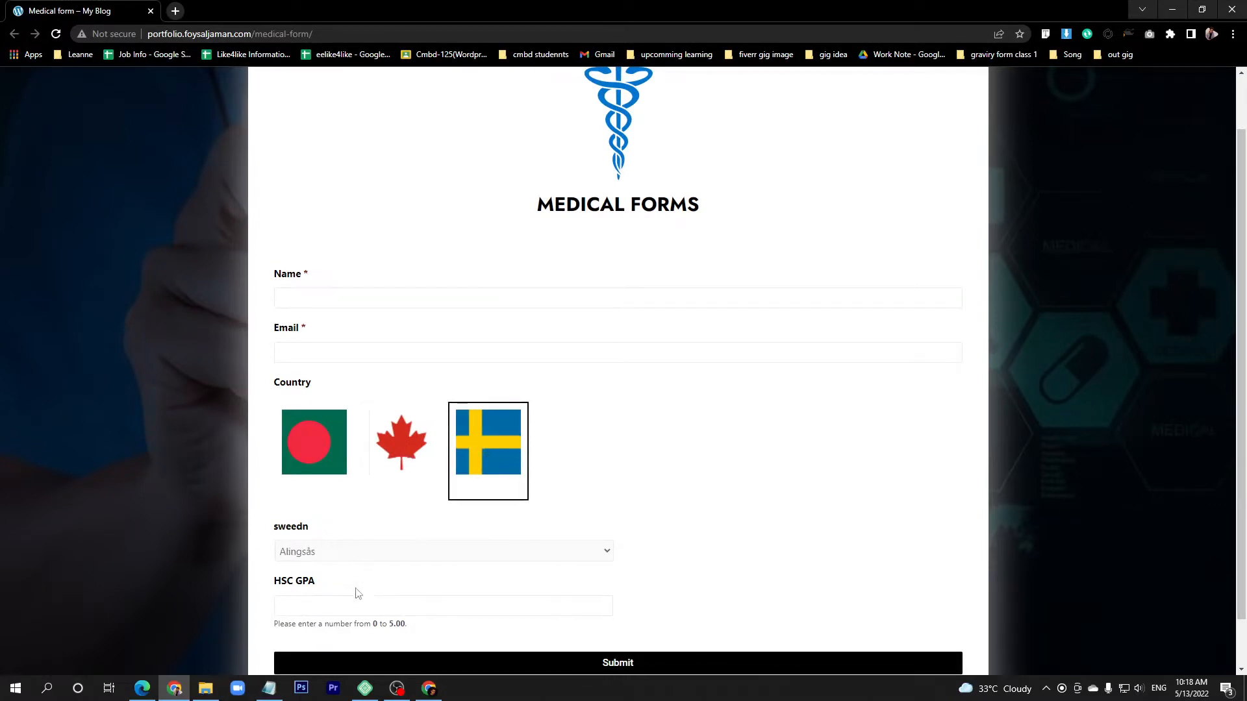
click(404, 454)
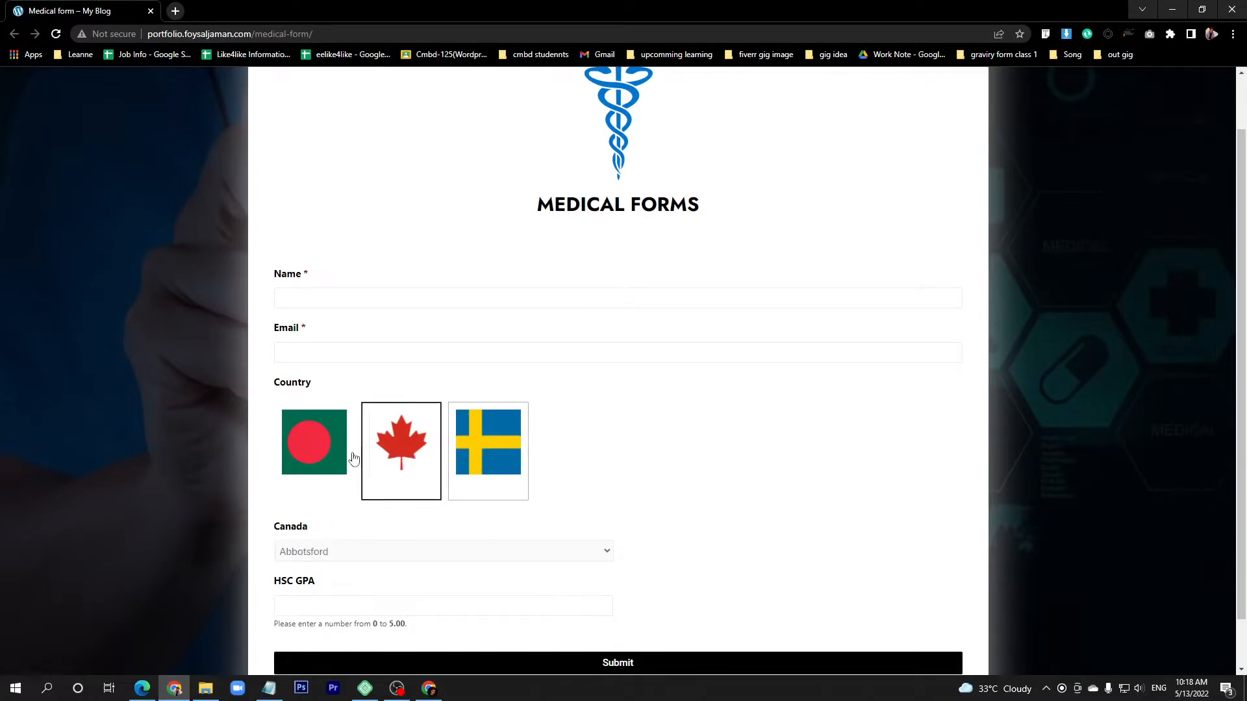
click(315, 456)
click(402, 451)
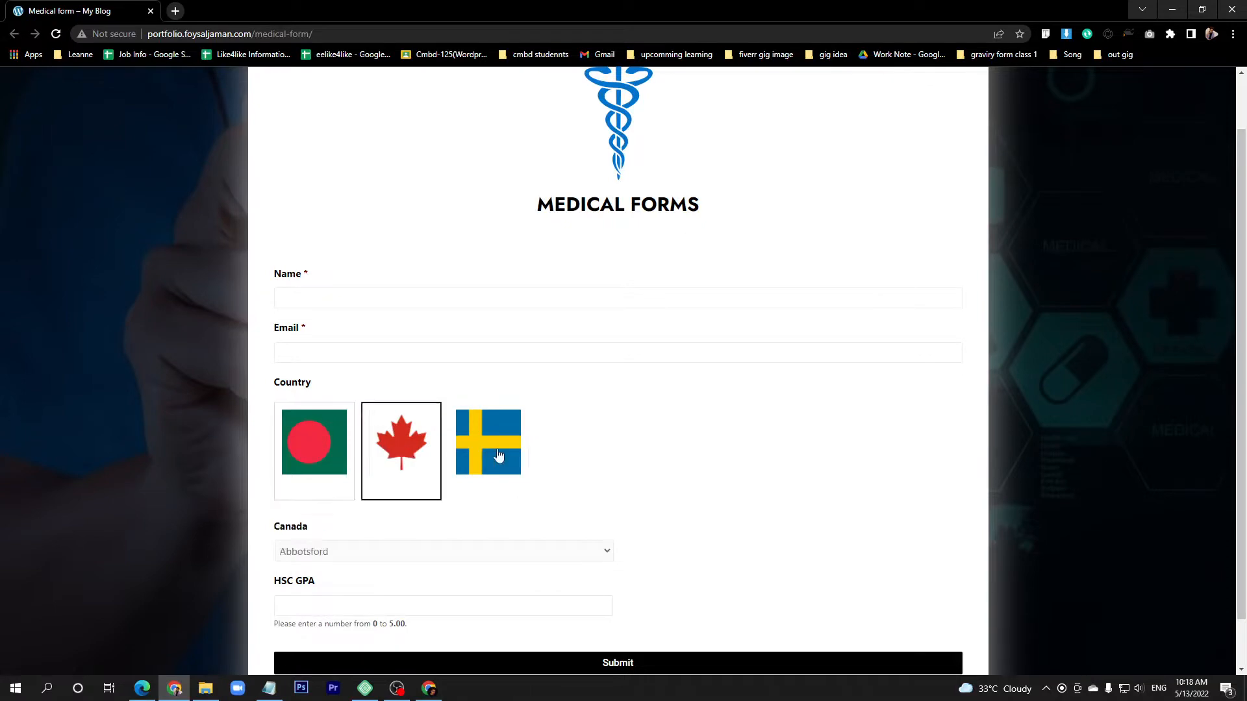
click(489, 448)
click(402, 453)
click(322, 456)
click(399, 455)
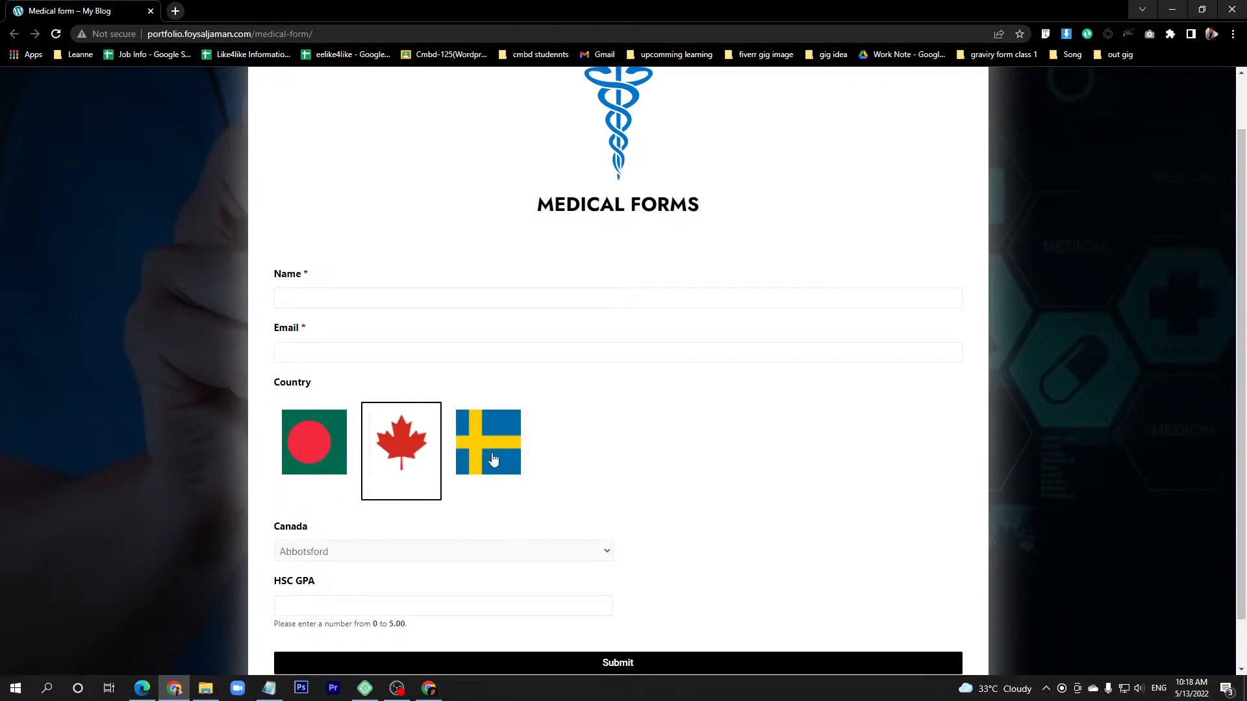
click(488, 448)
In the WordPress dashboard window, upload and install the plugin archive gf-image-choices-1.2.3.zip from the Downloads folder.
click(1172, 10)
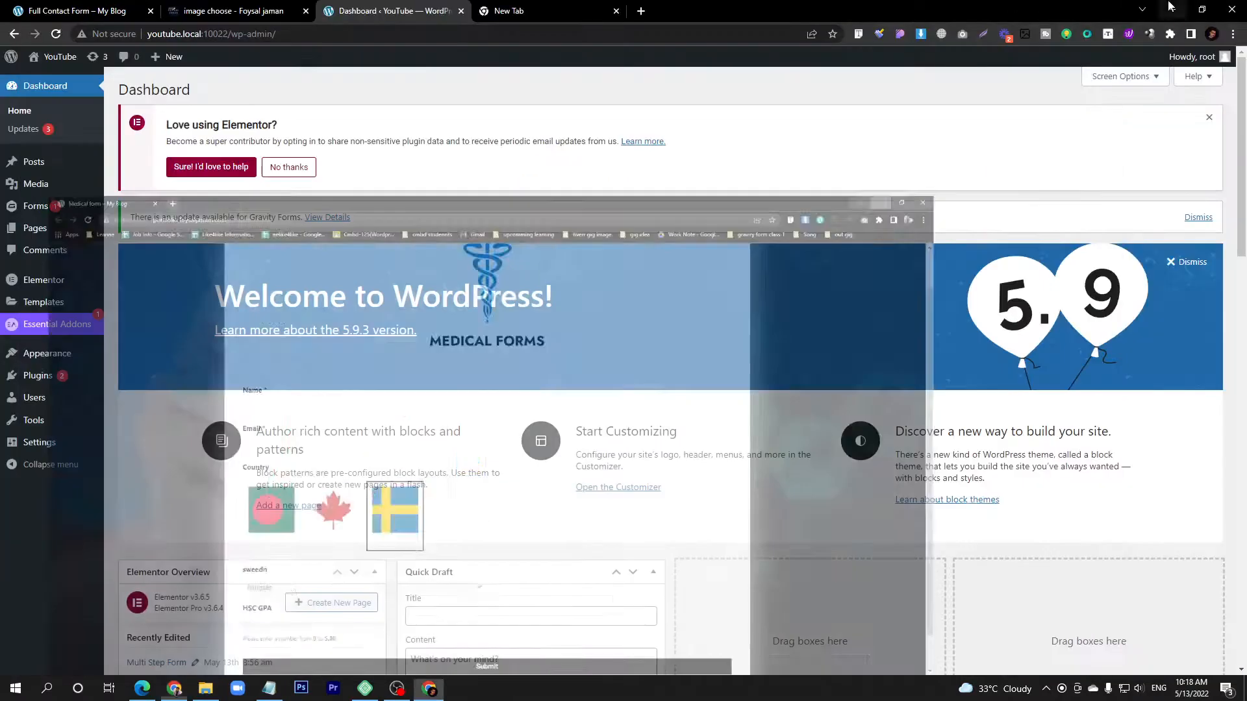
mouse_move(45, 375)
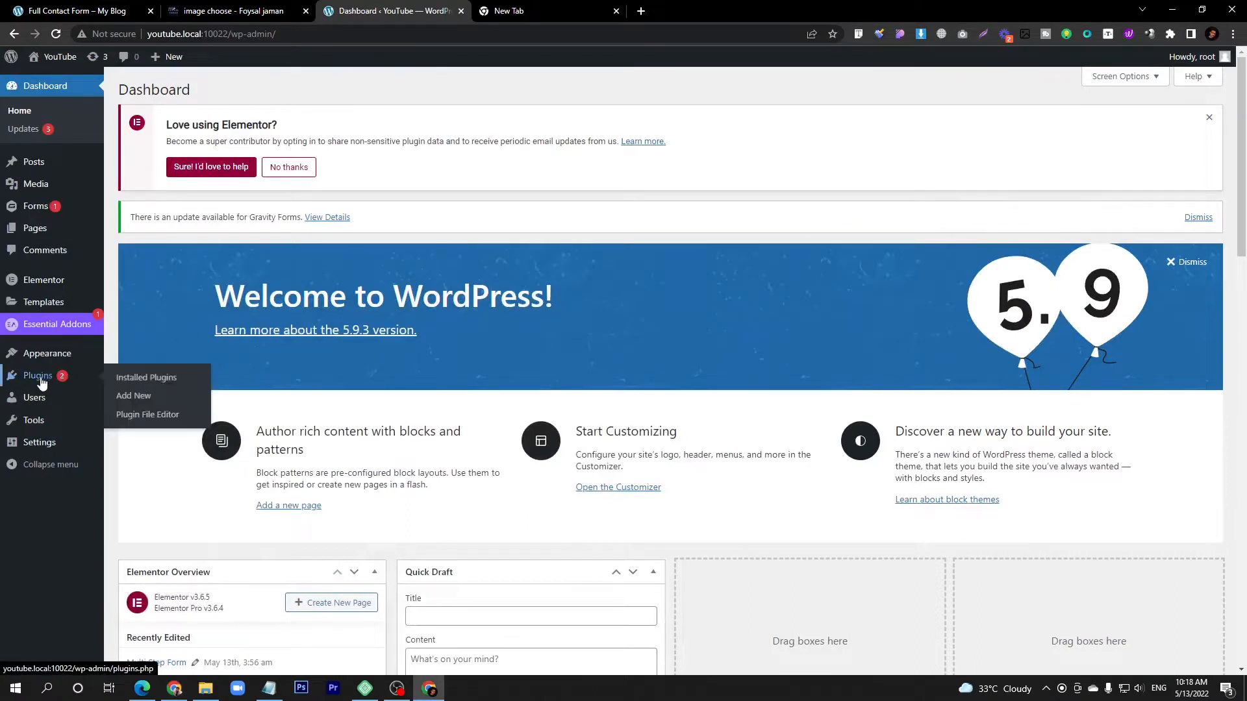
click(141, 400)
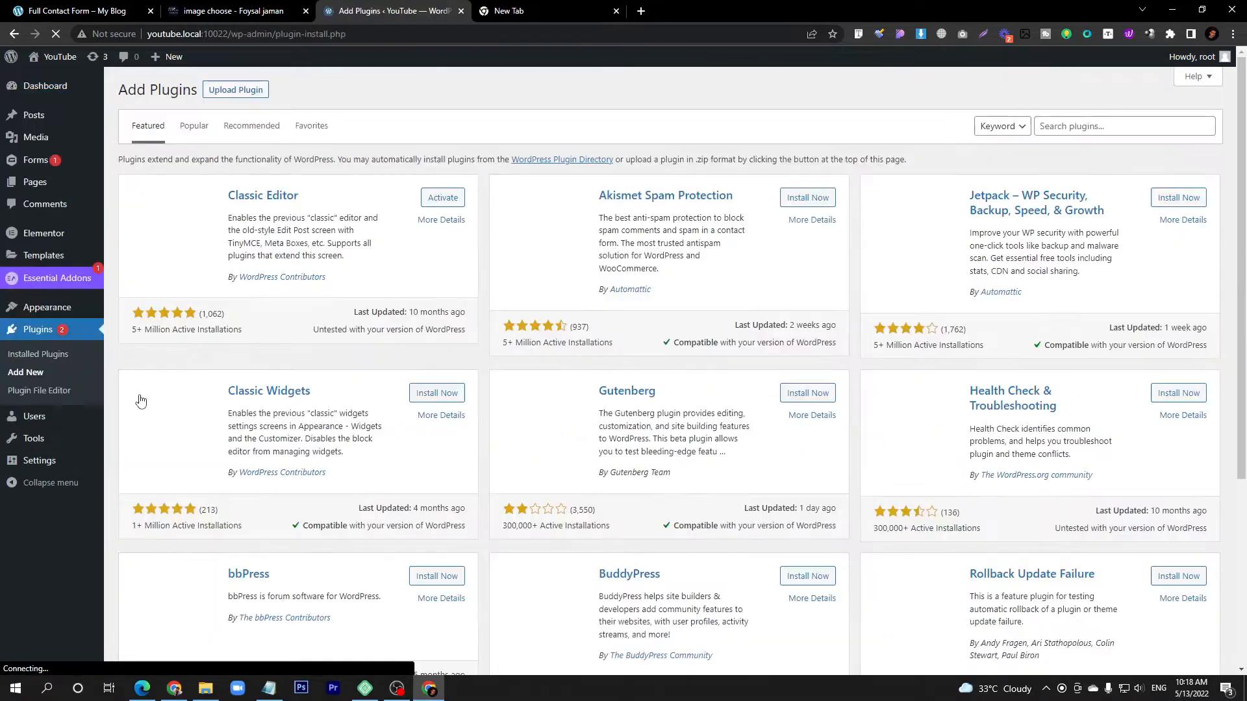
click(233, 91)
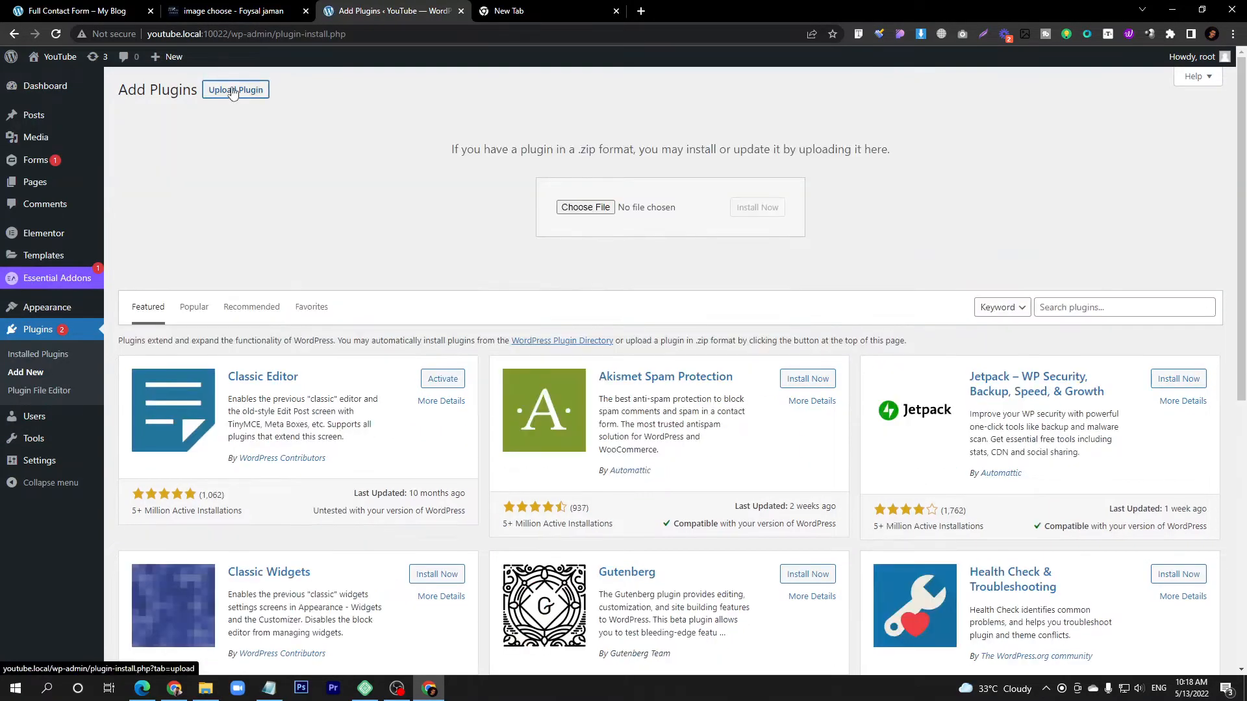
click(593, 208)
scroll(319, 330, down, 1)
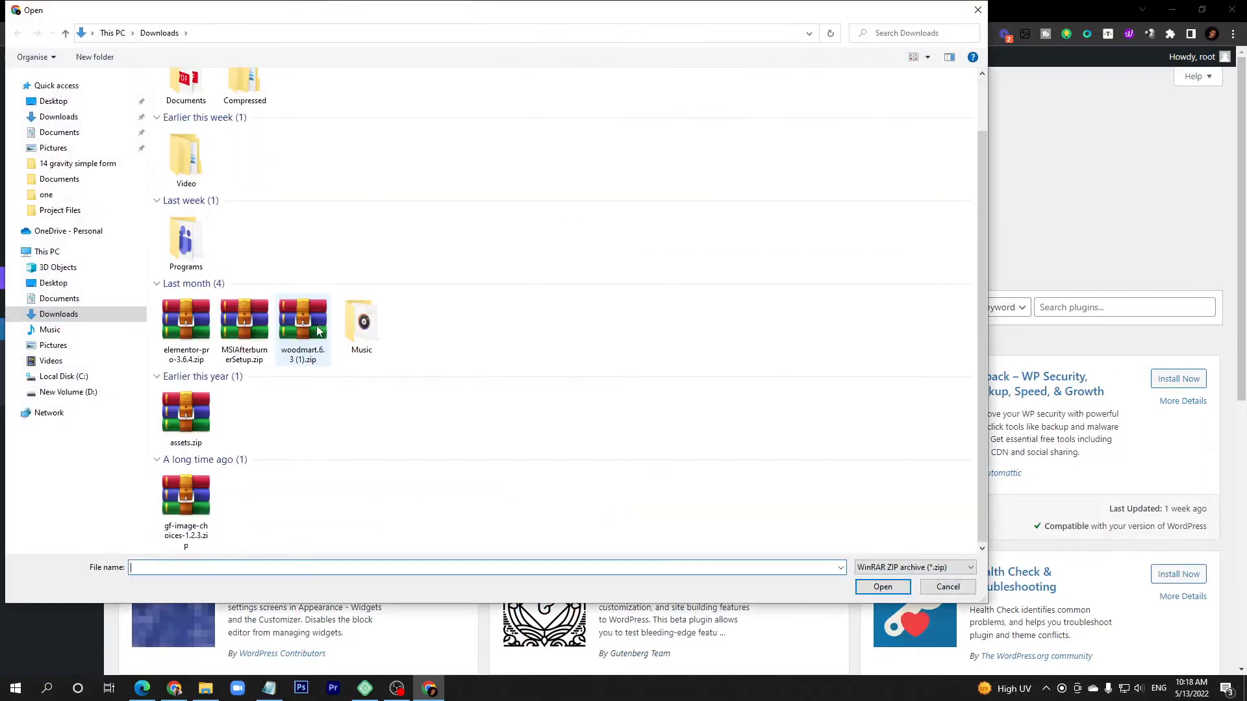
double_click(185, 514)
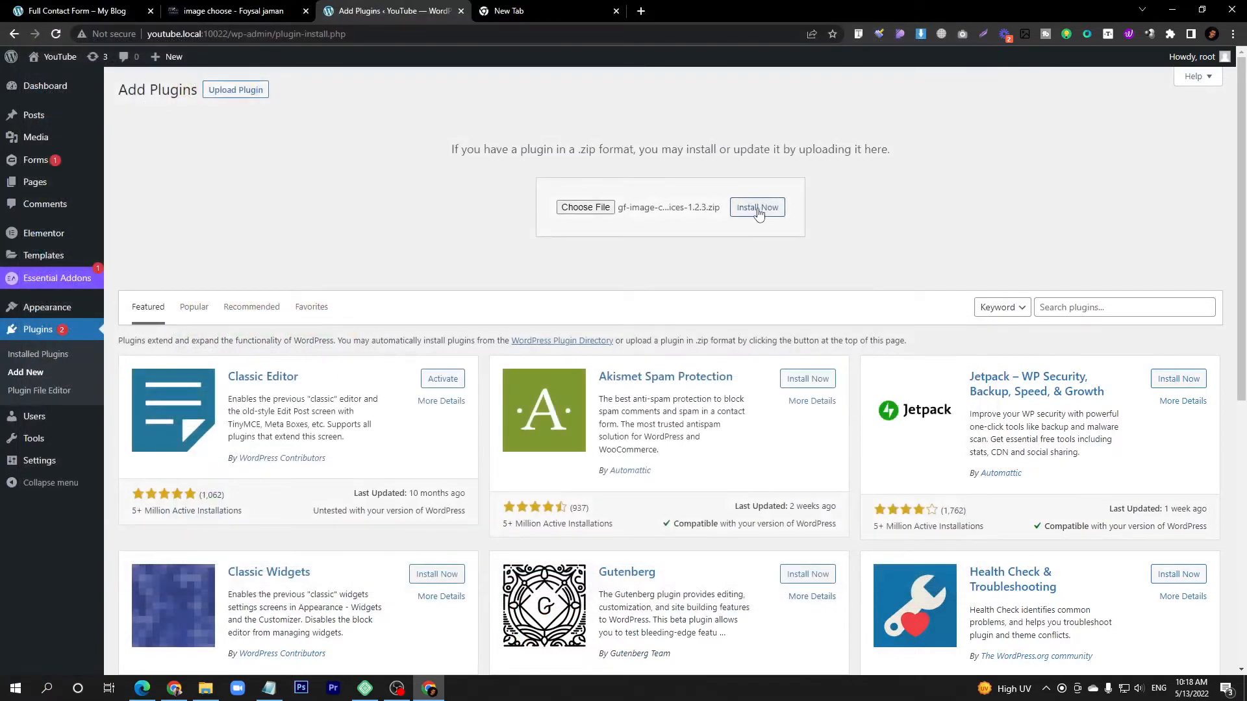
click(758, 208)
Search the foysaljaman.com site for "image choose" and view the download section of the gravity image choice plugin post.
key(ctrl+shift+Tab)
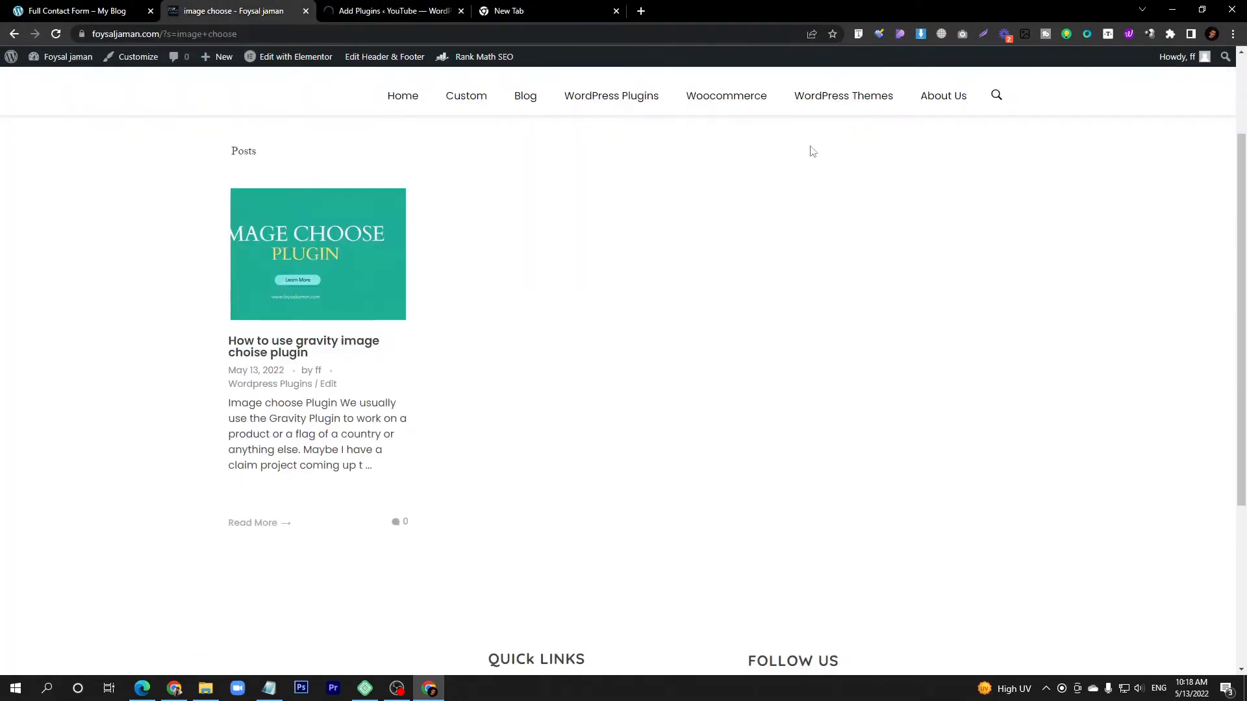
click(995, 95)
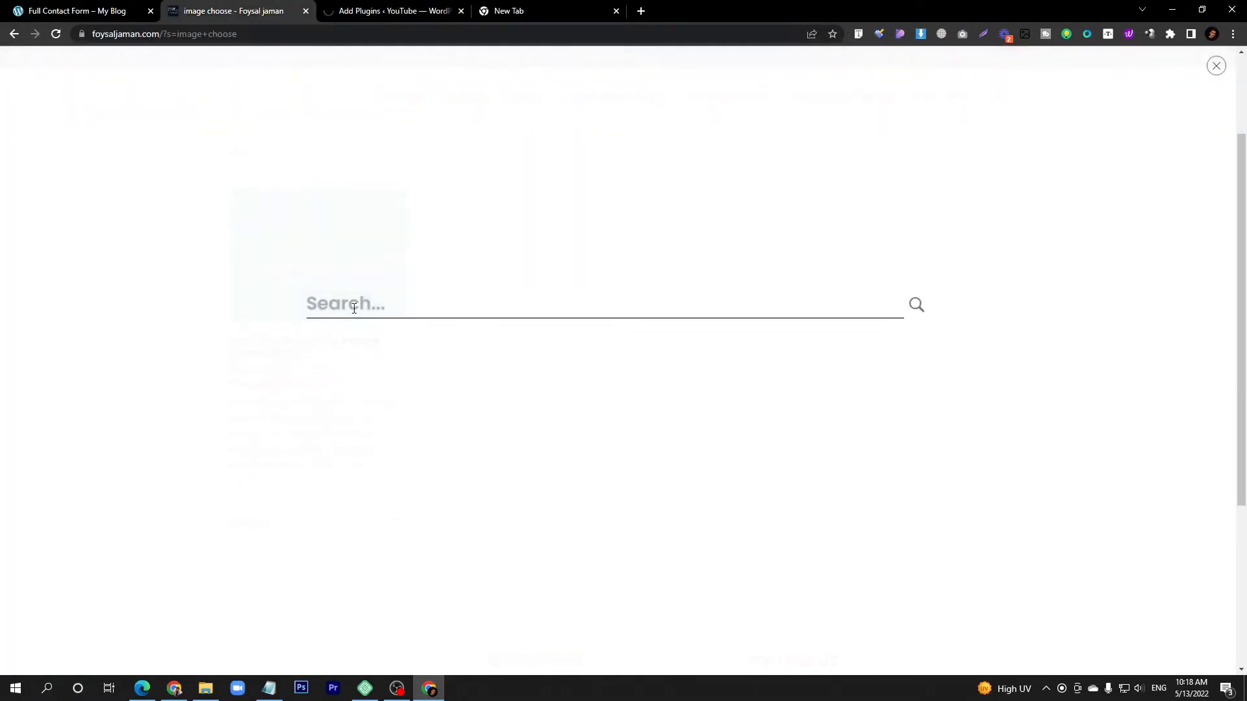
text(image s)
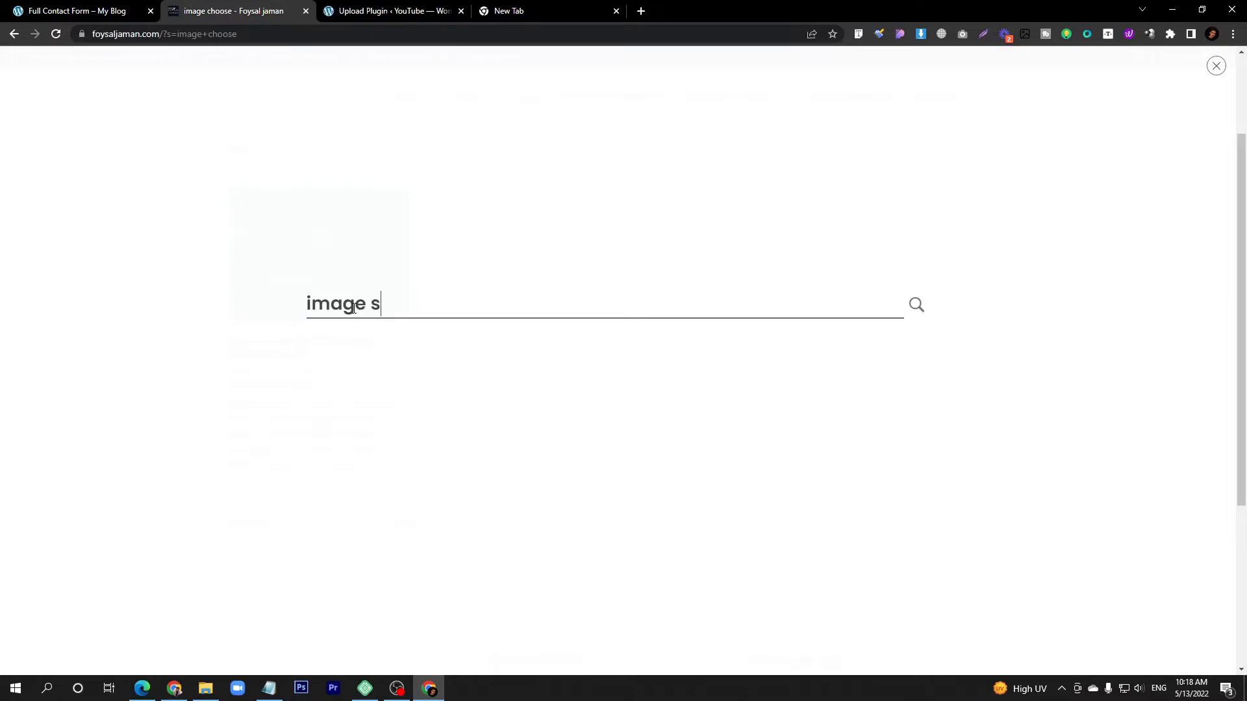
text(hoose)
key(Return)
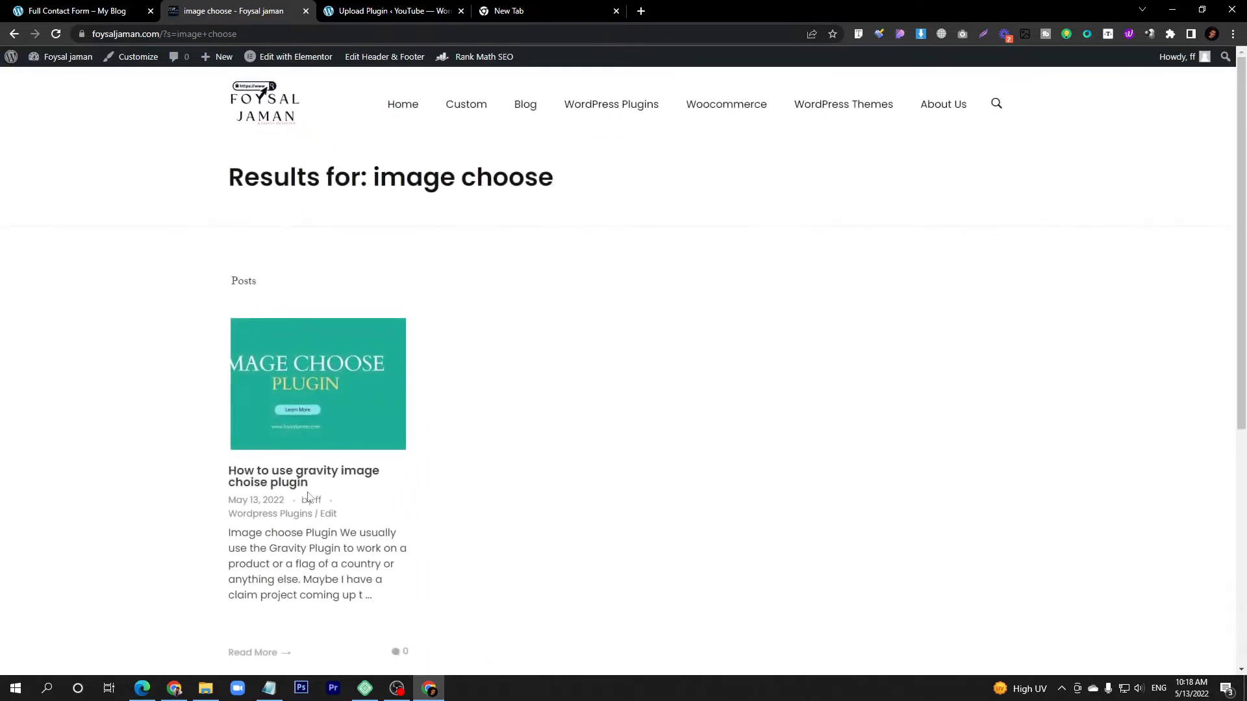
click(289, 482)
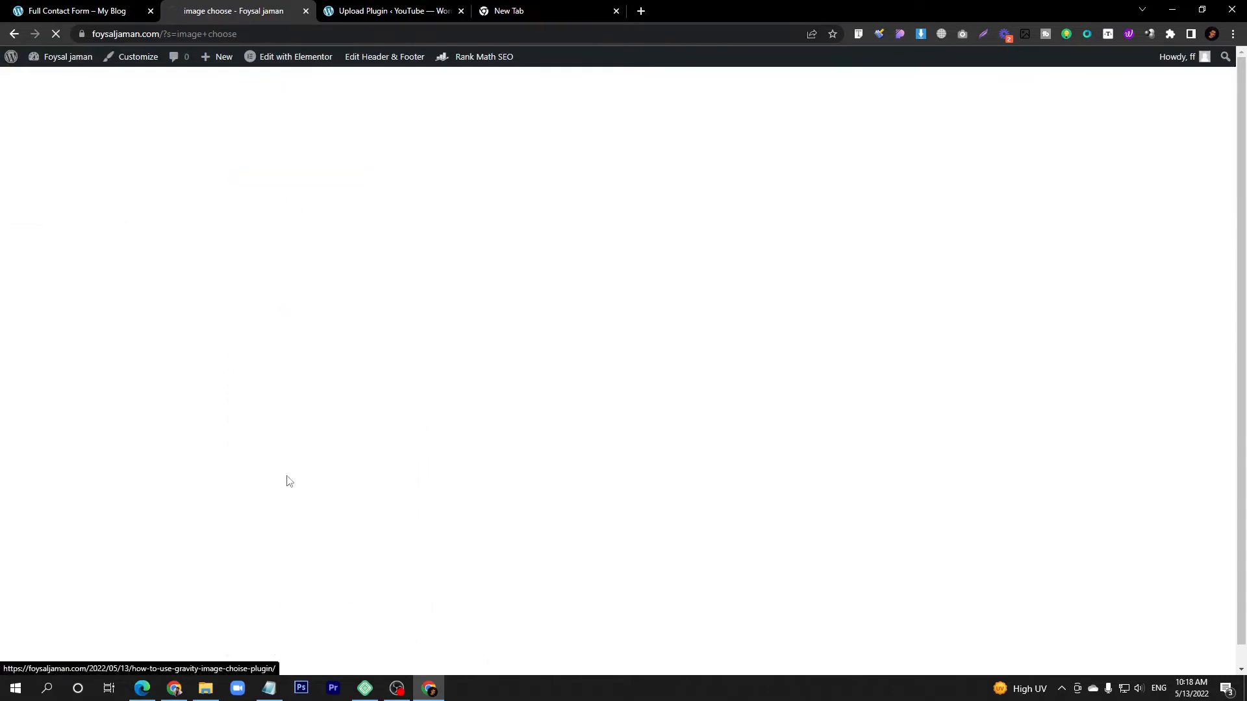
scroll(318, 313, down, 5)
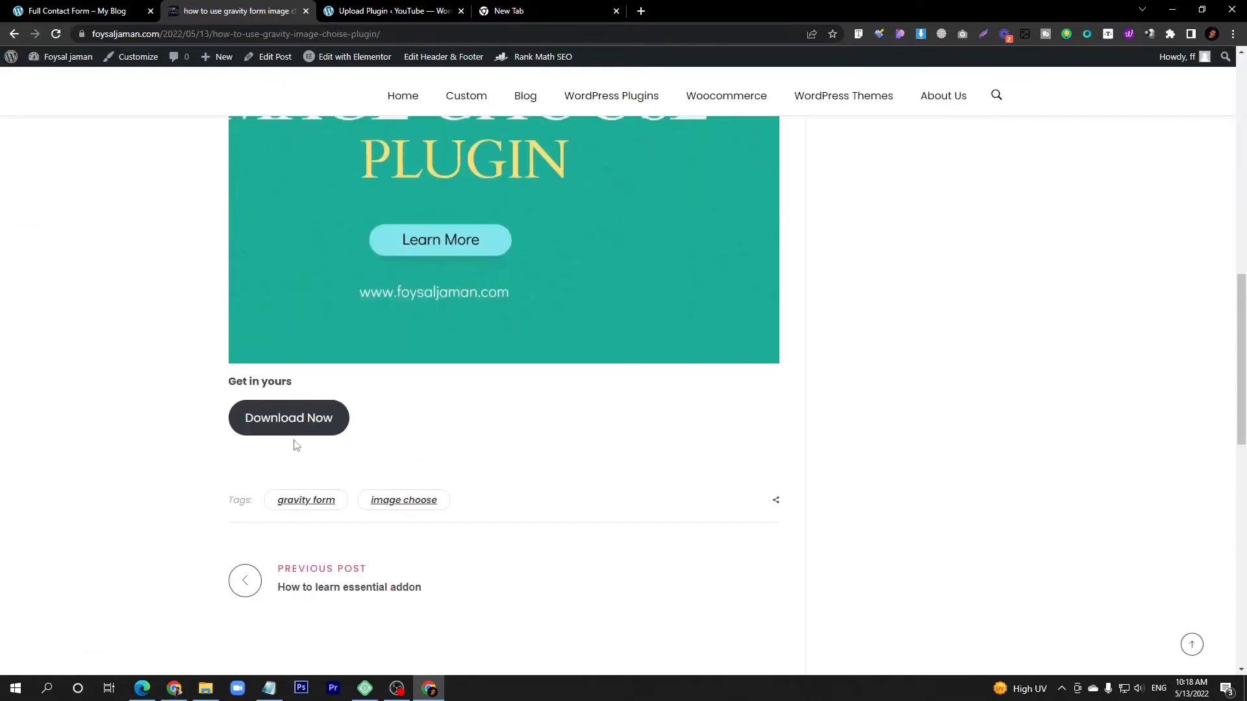
Return to the plugin upload page and activate the uploaded Gravity Forms Image Choices plugin.
click(378, 11)
click(155, 286)
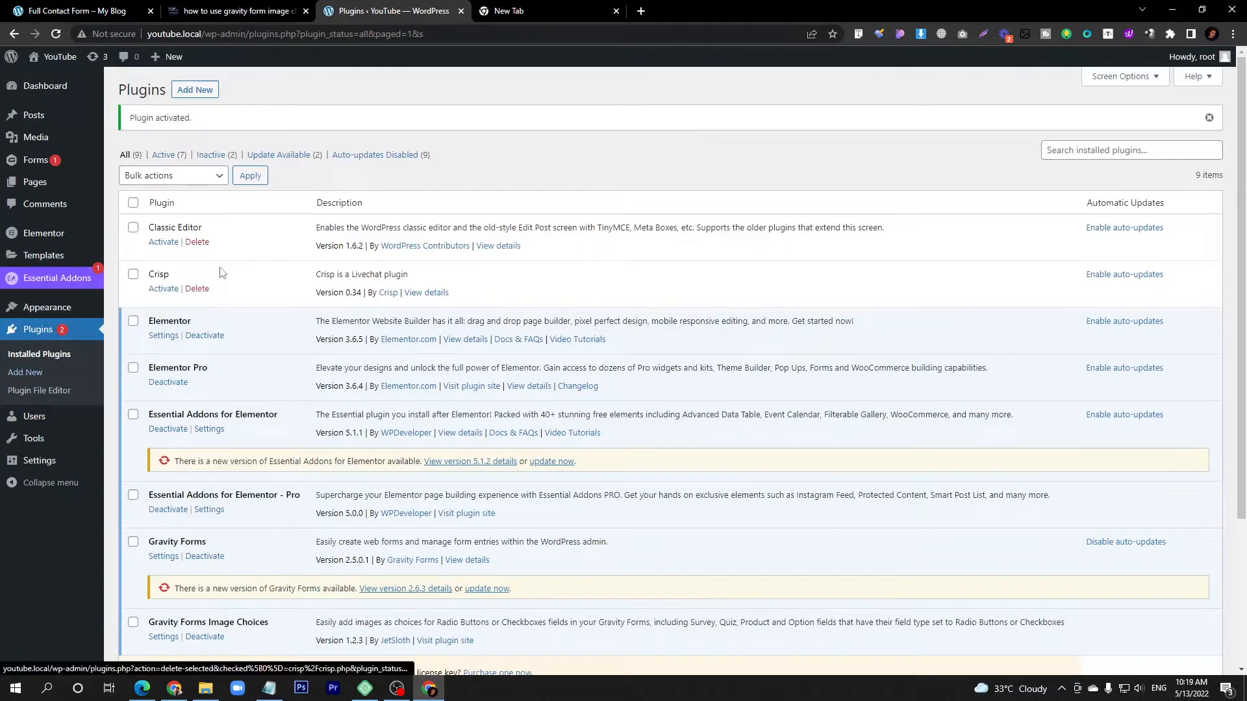
Create a new Gravity Forms form titled "image choose".
mouse_move(50, 157)
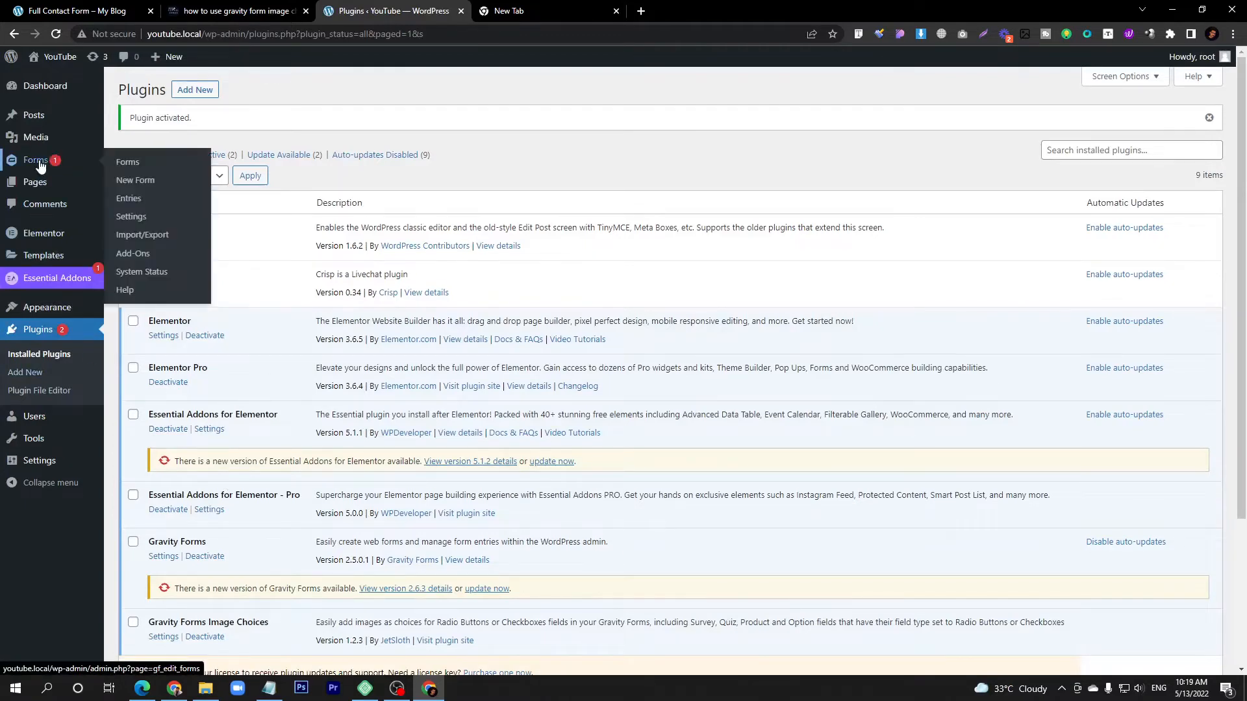
click(142, 184)
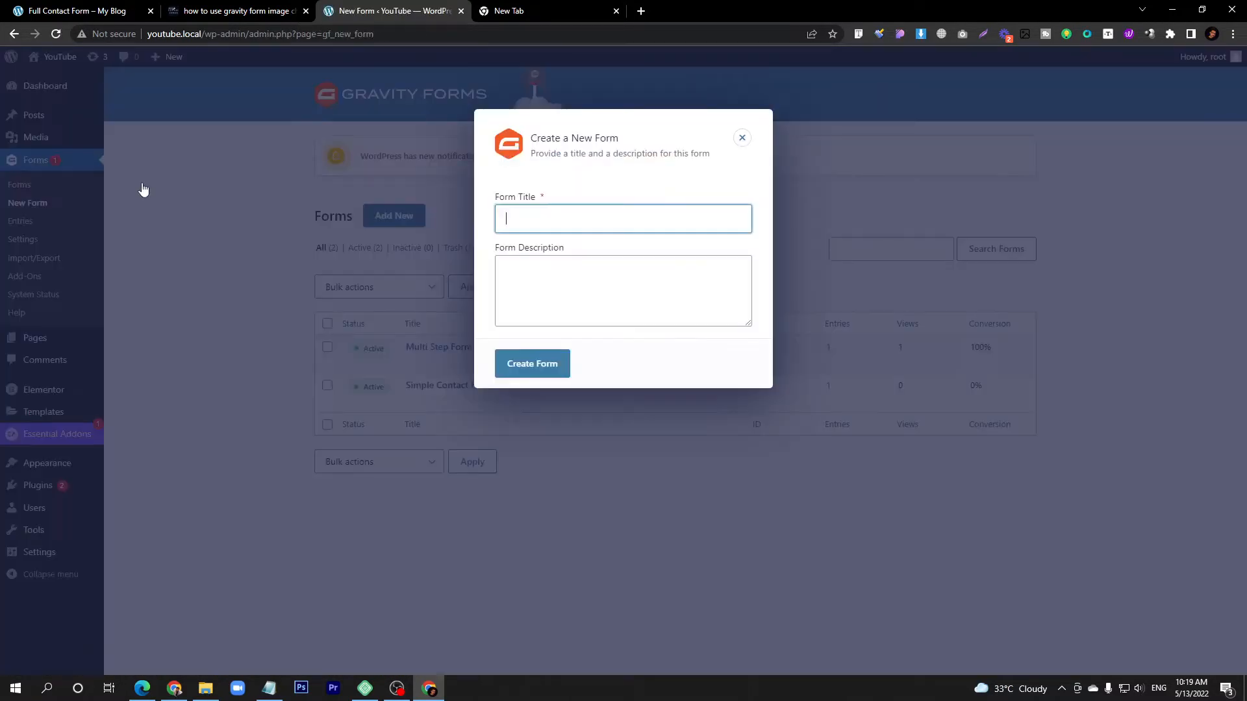
click(545, 225)
text(image choose)
key(Return)
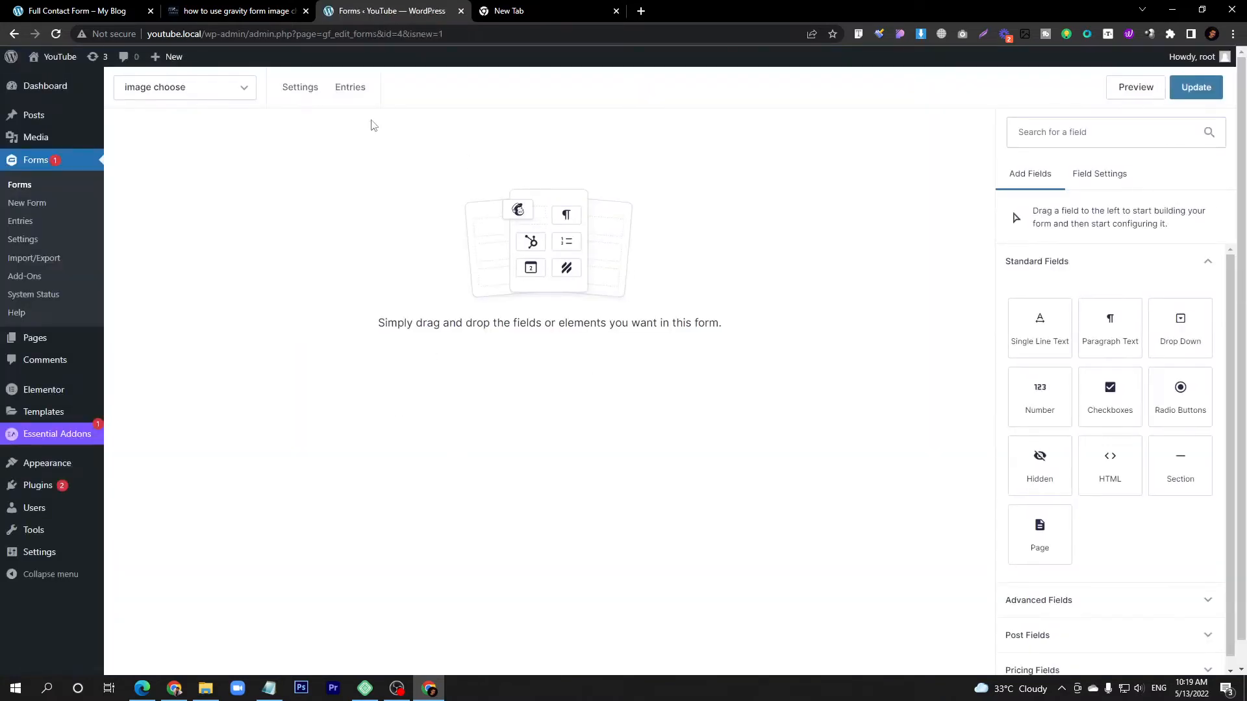
Add a Single Line Text field to the empty form and label it "Enter Your Name".
drag(1040, 328, 335, 230)
click(232, 213)
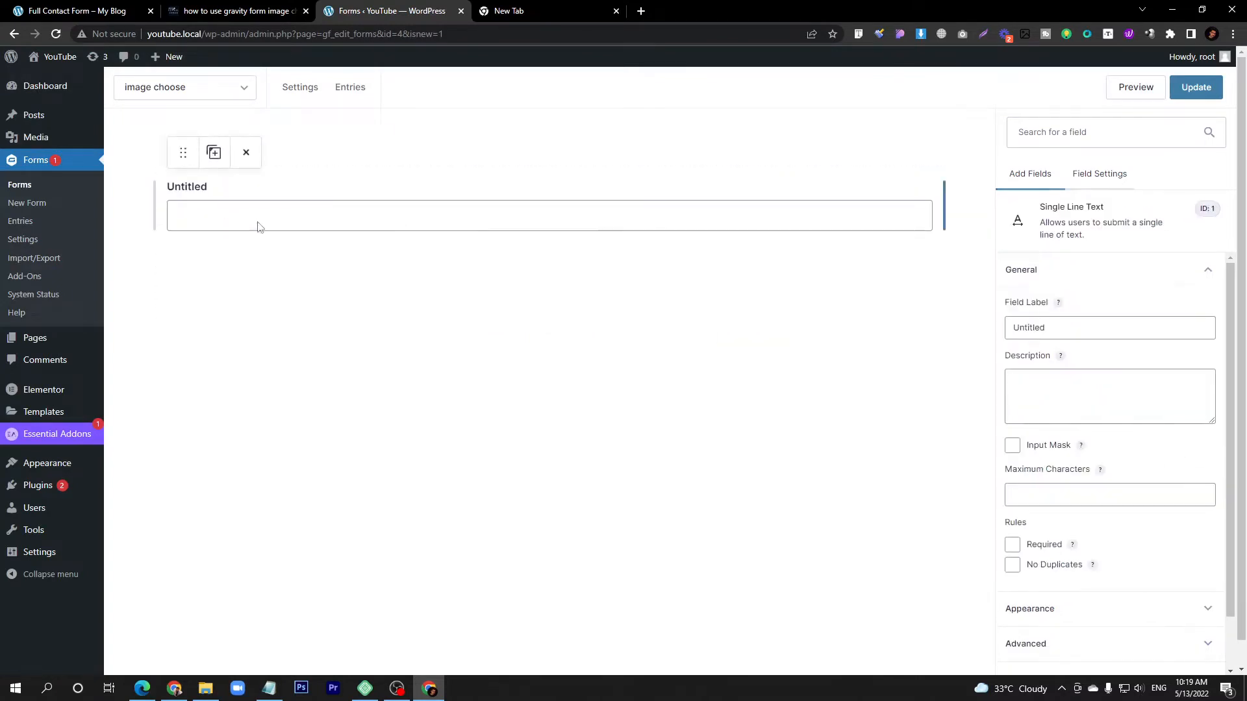
double_click(1051, 328)
text(Enta)
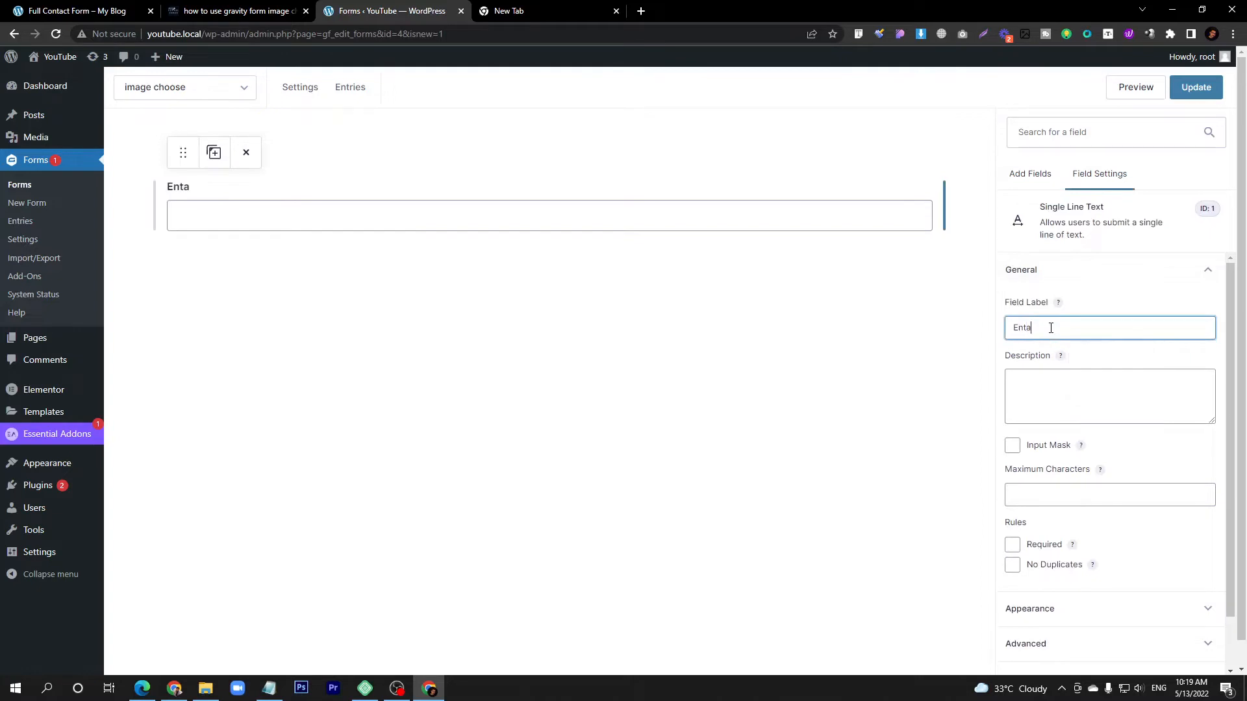
key(BackSpace)
text(er Y)
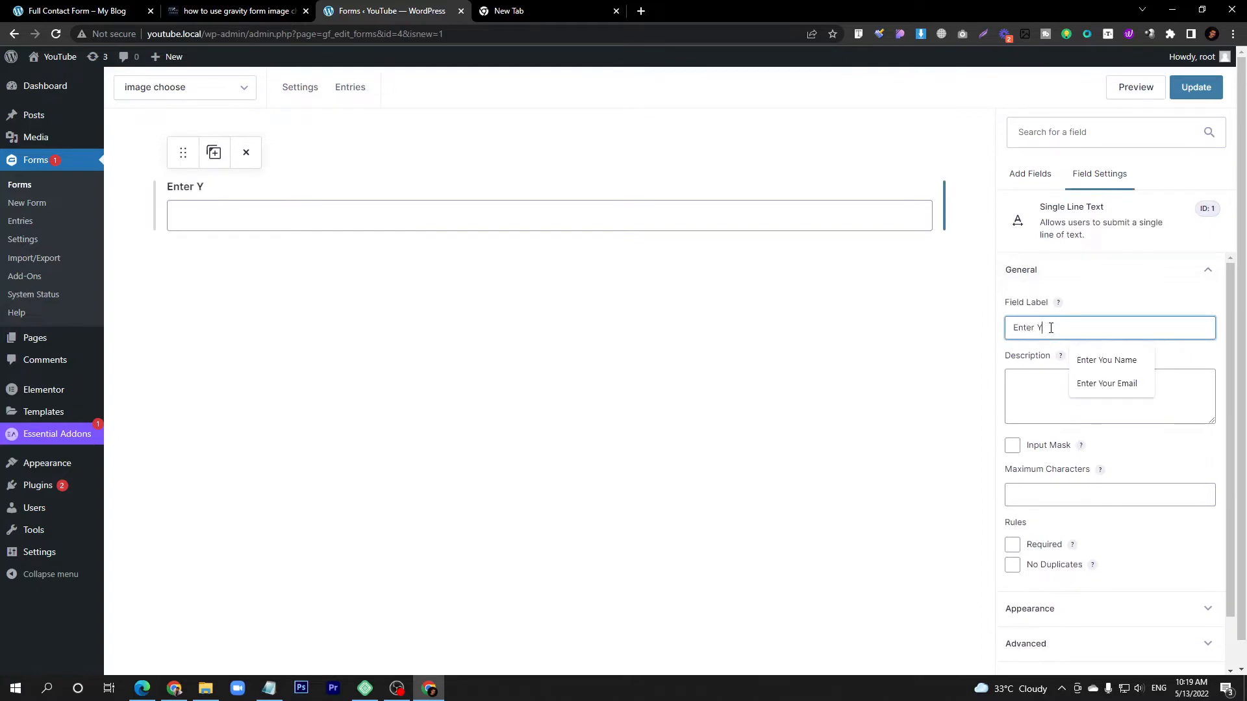
text(our Name)
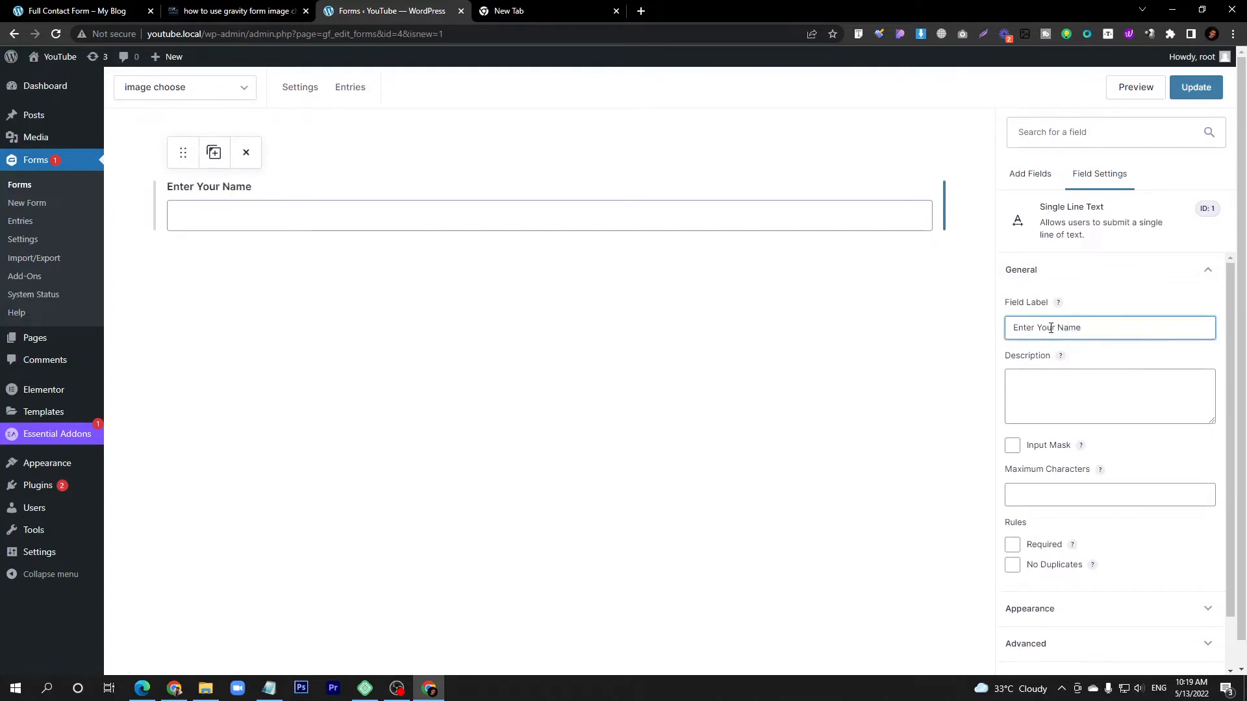
click(1051, 271)
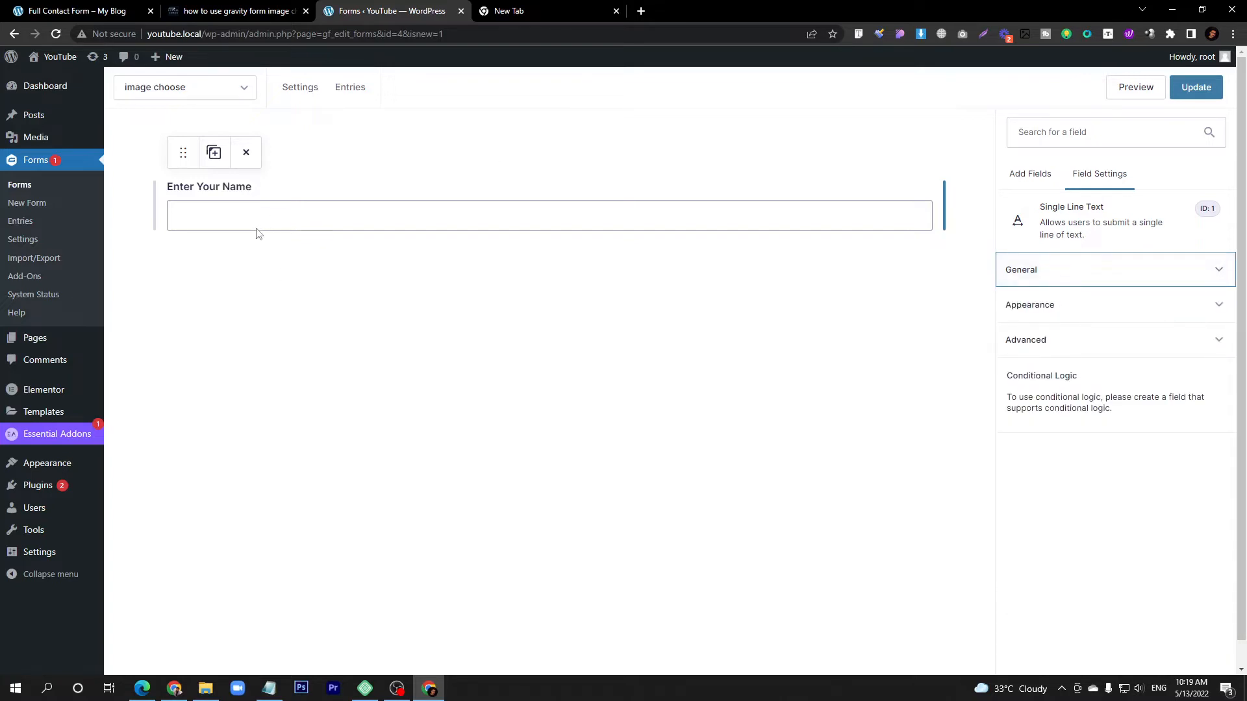
Add a Radio Buttons field below the name field and open its general settings to review the choices.
click(1031, 174)
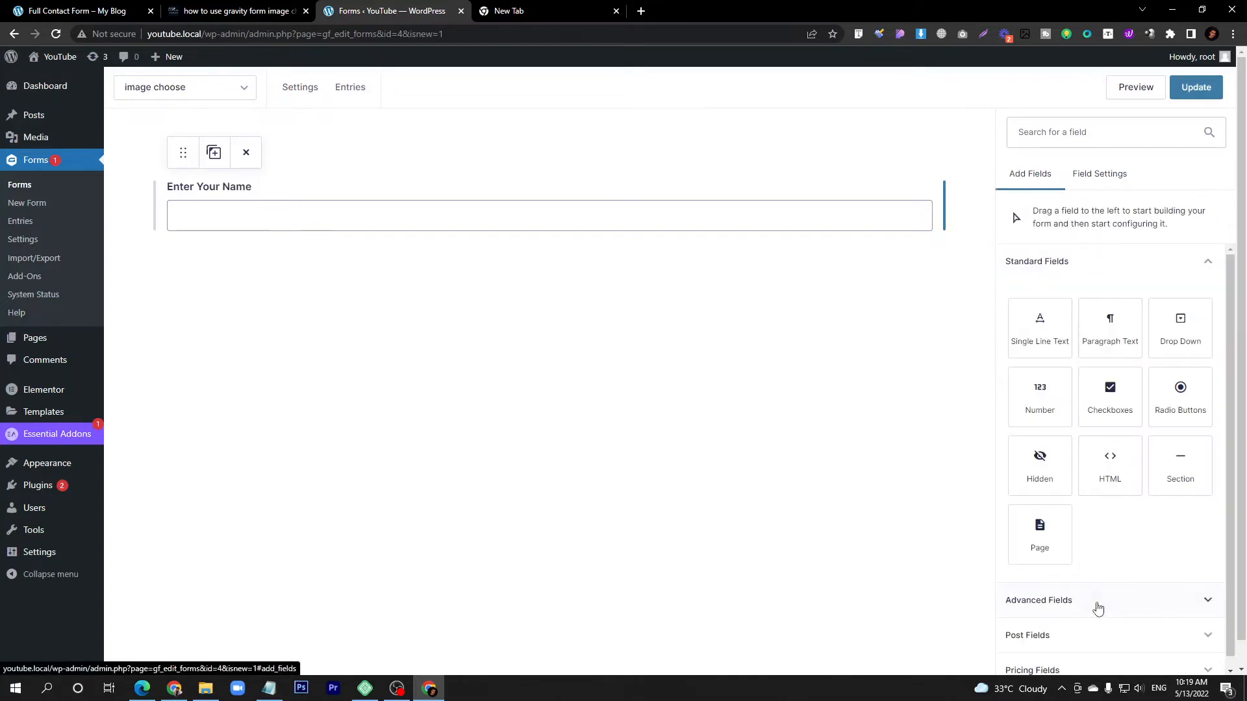
click(1101, 599)
scroll(1100, 598, down, 5)
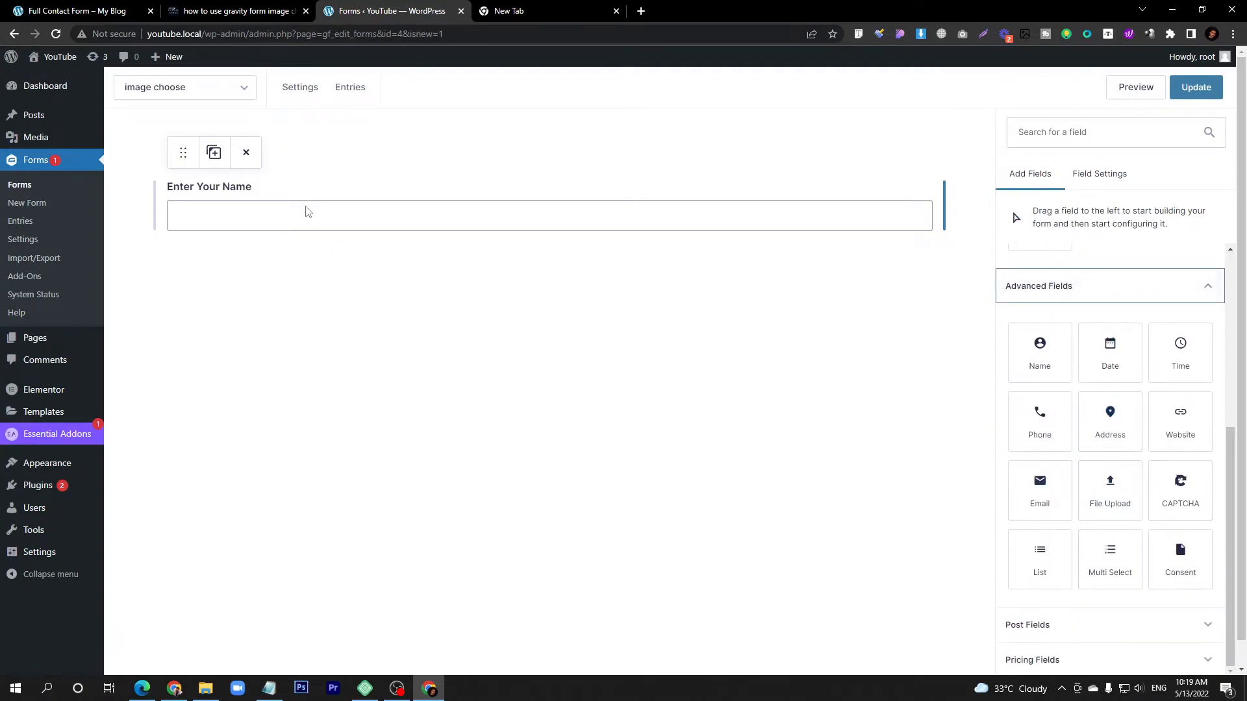
scroll(1115, 455, up, 5)
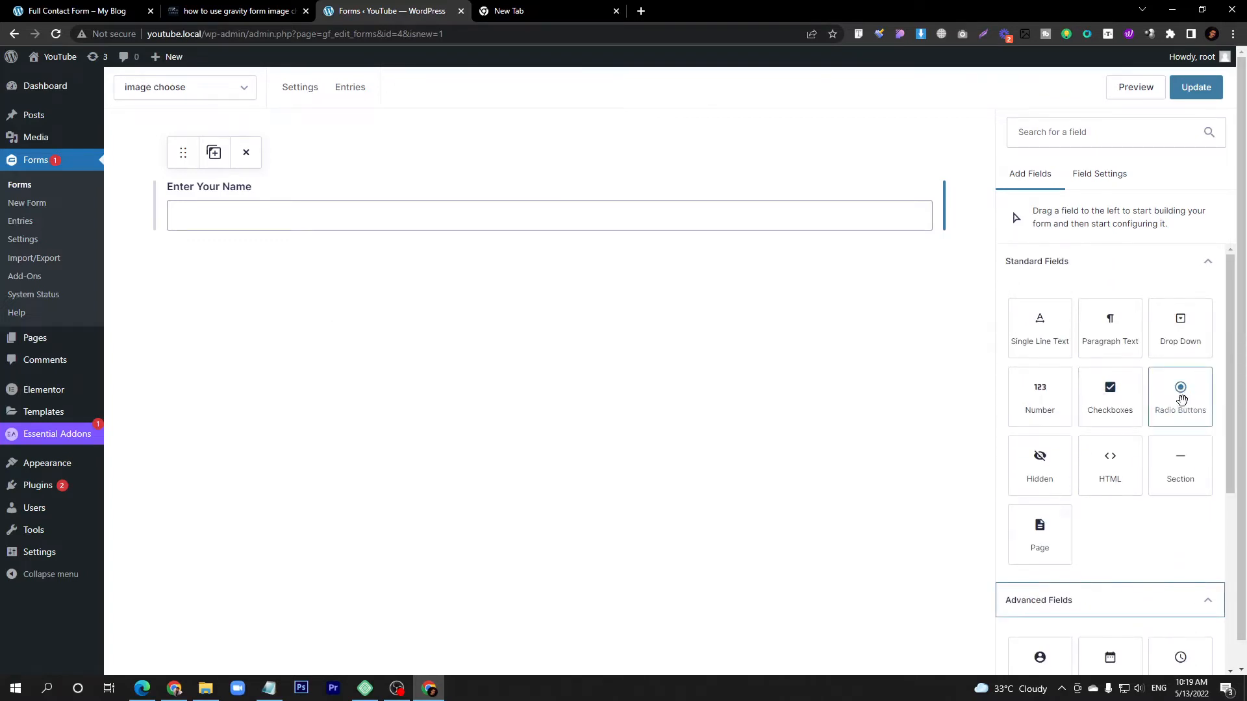
drag(1180, 398, 291, 268)
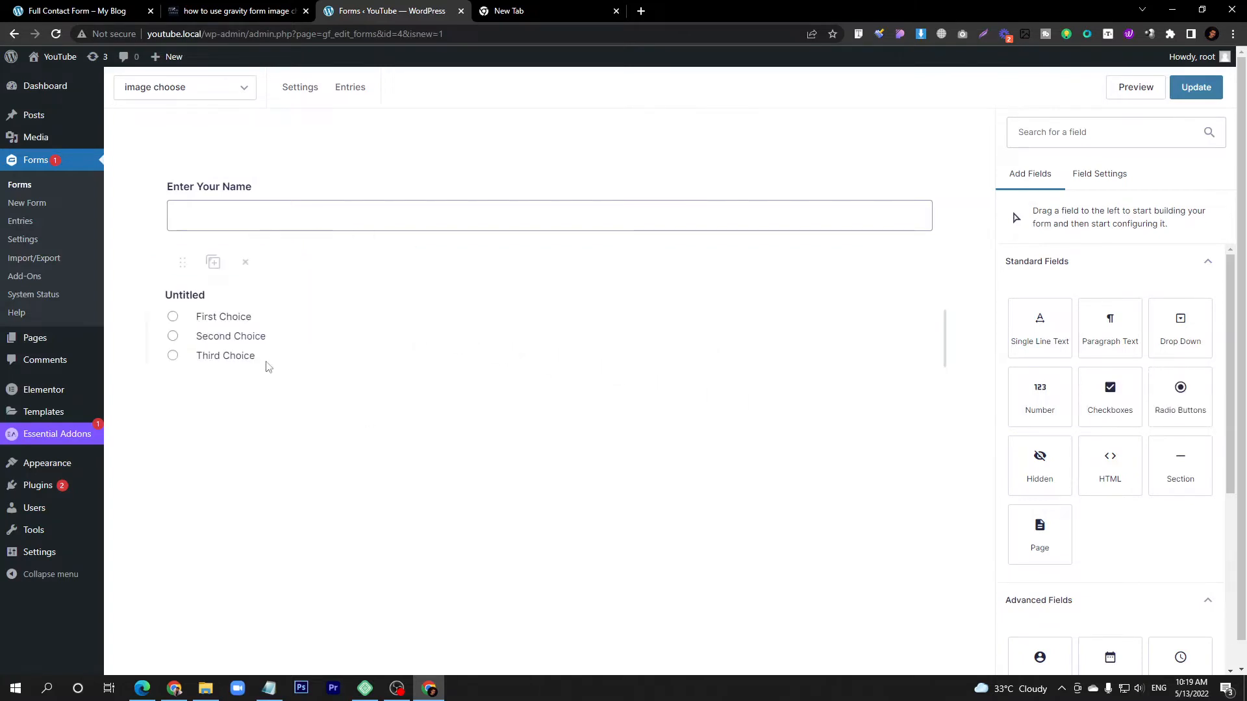
click(245, 335)
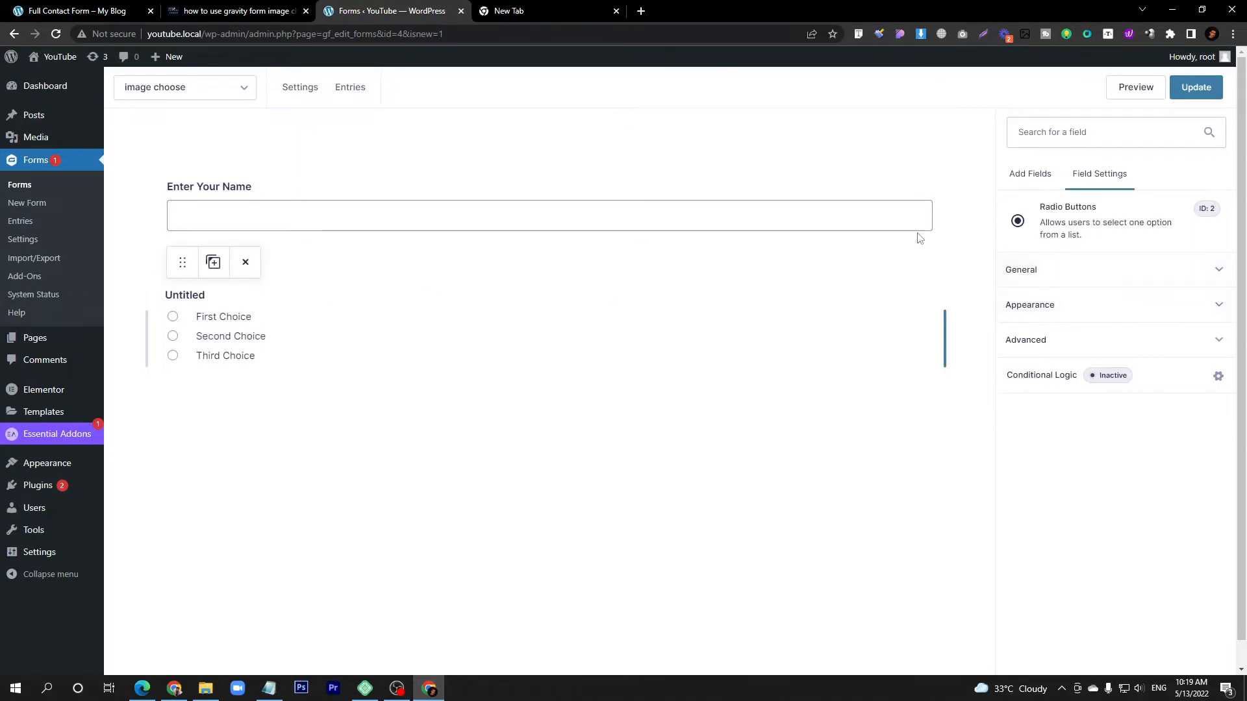
click(1104, 283)
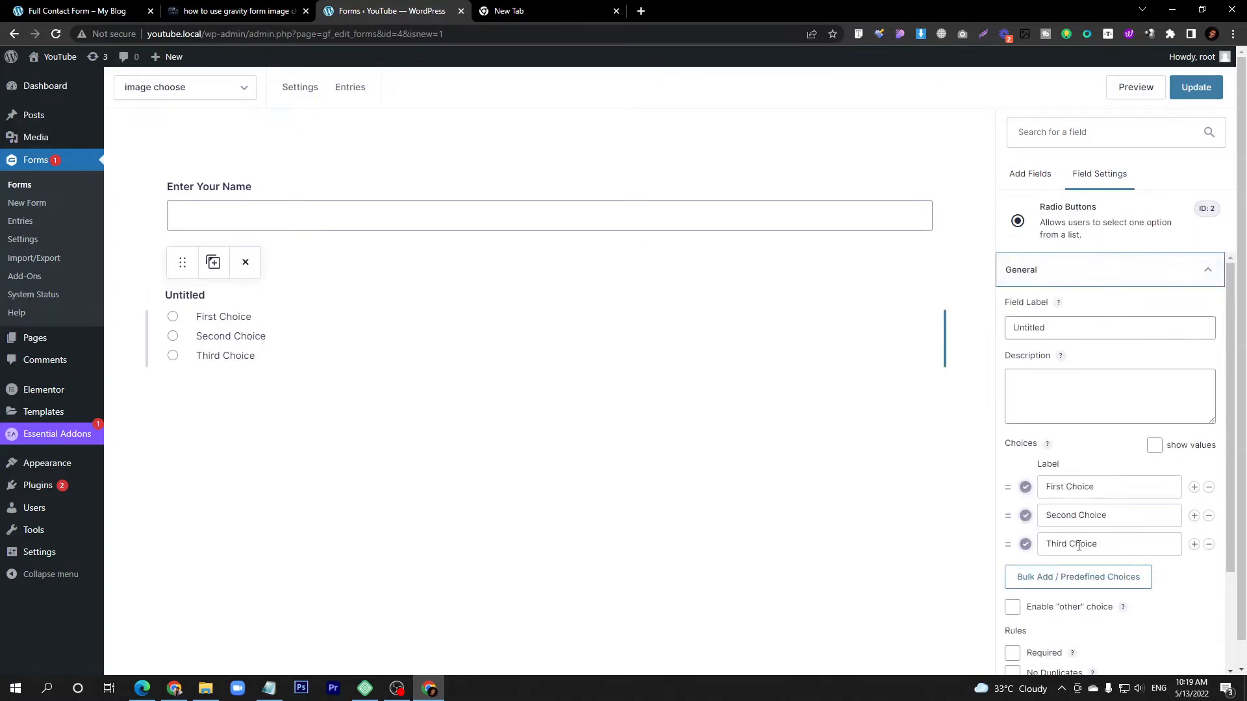
scroll(1079, 545, down, 2)
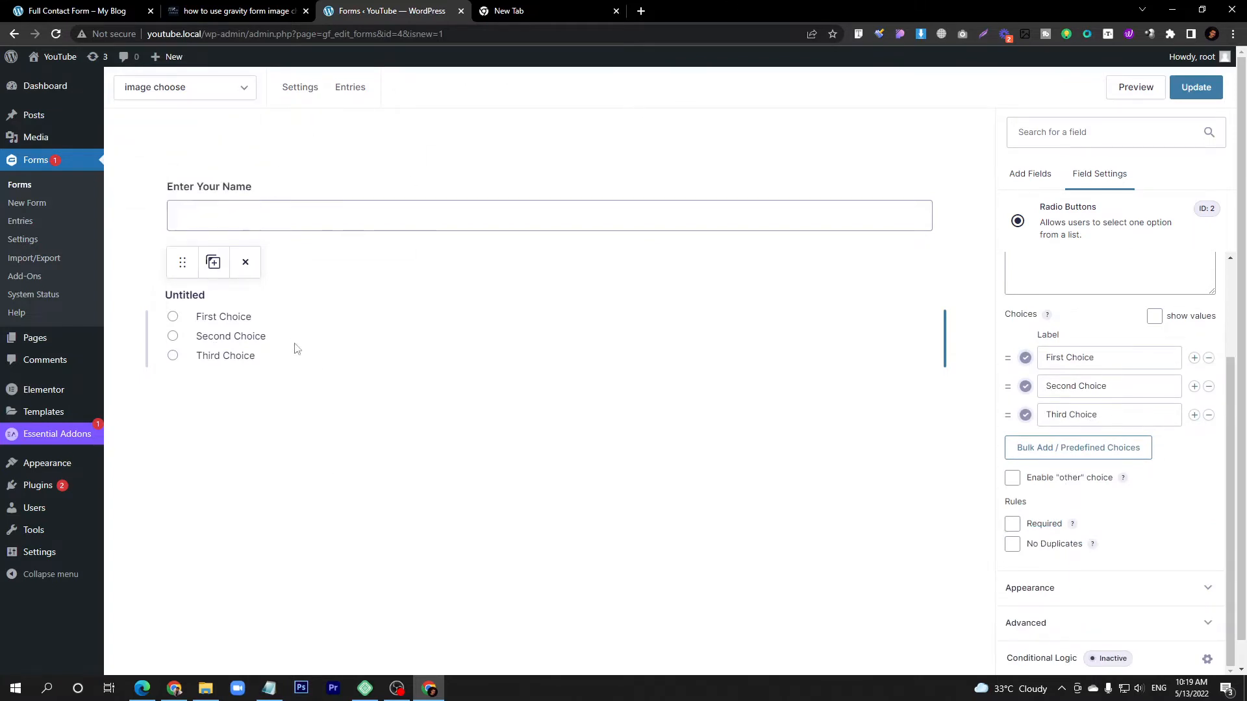
scroll(1111, 419, up, 2)
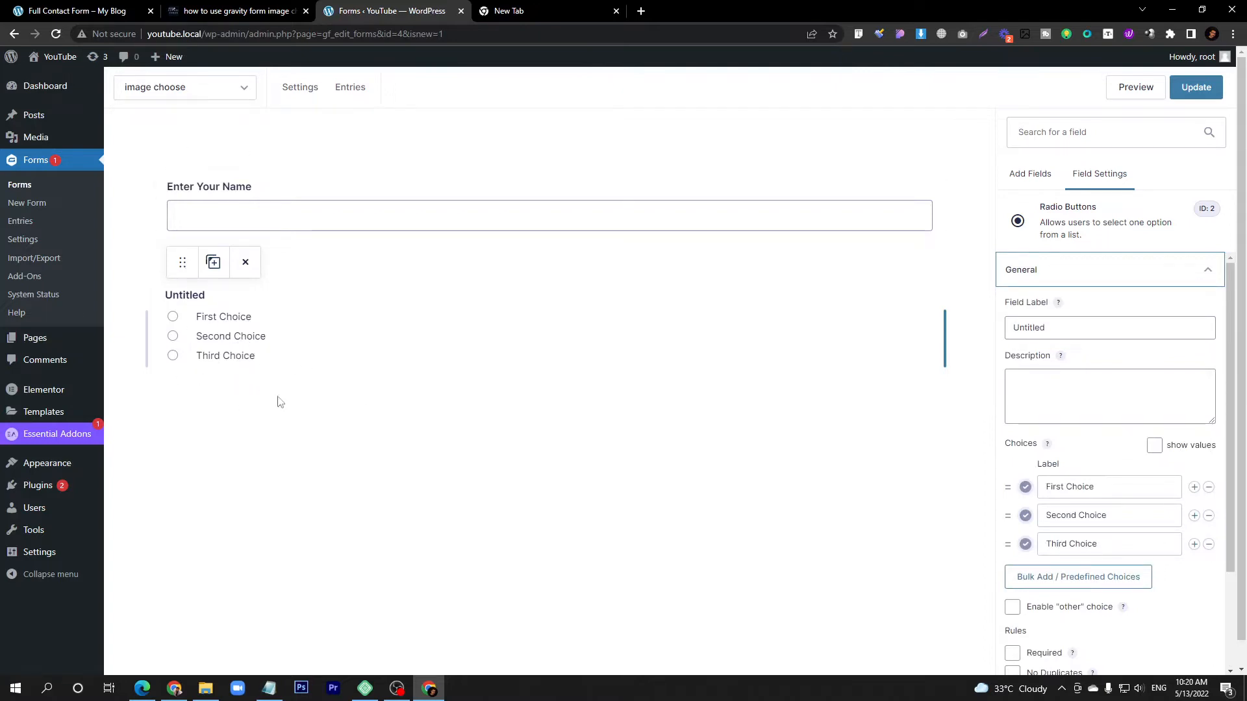
scroll(1162, 477, down, 2)
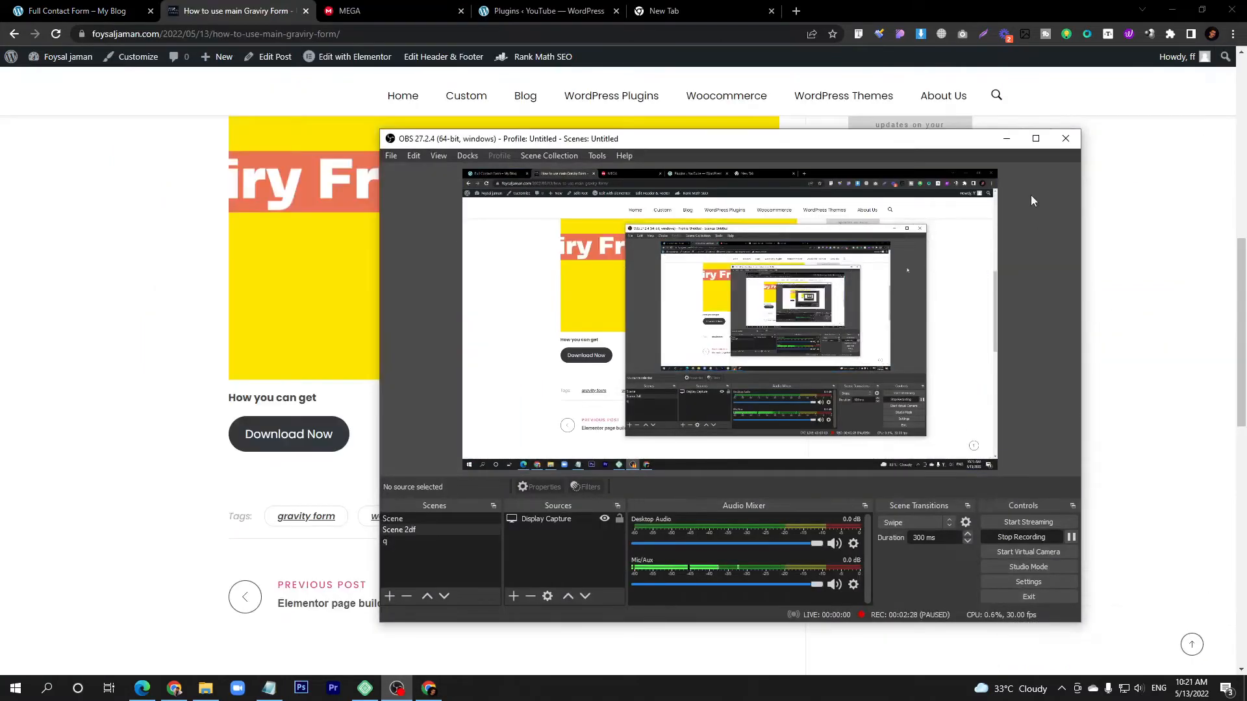
click(1006, 139)
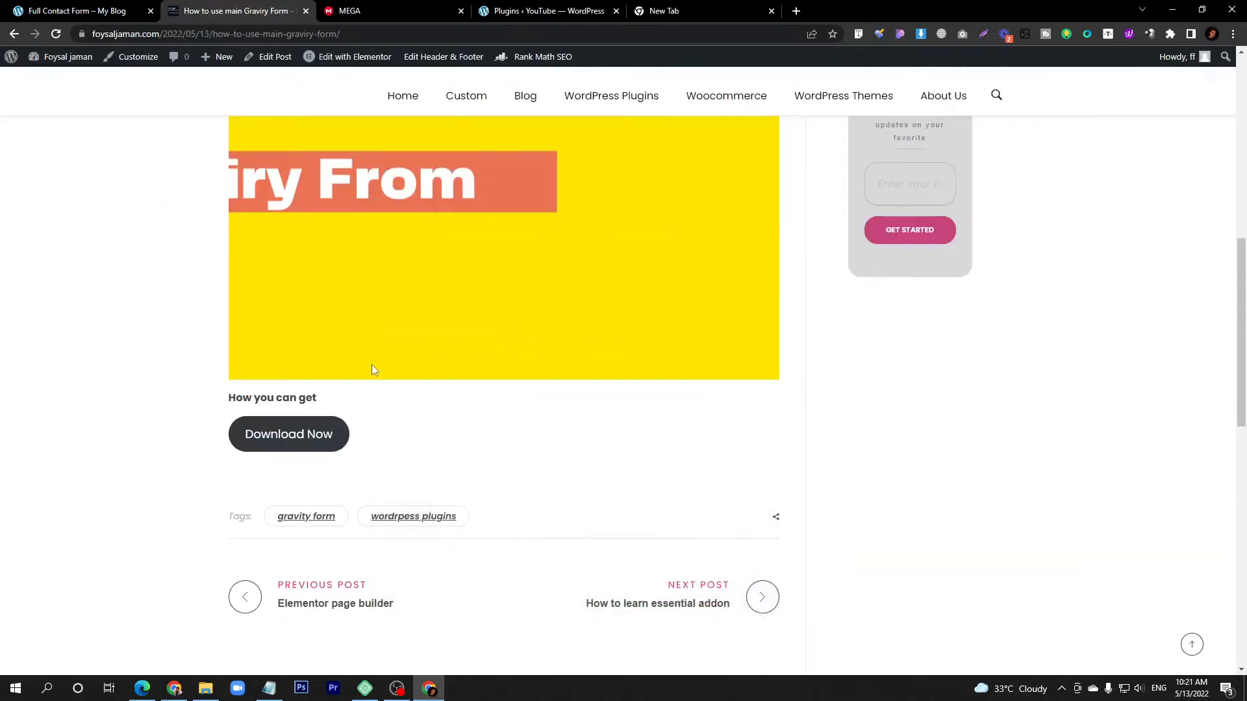
From the Gravity Forms download post, go to the MEGA folder and examine the download options for Graviry Form - 2.4.5 .zip.
scroll(289, 436, up, 4)
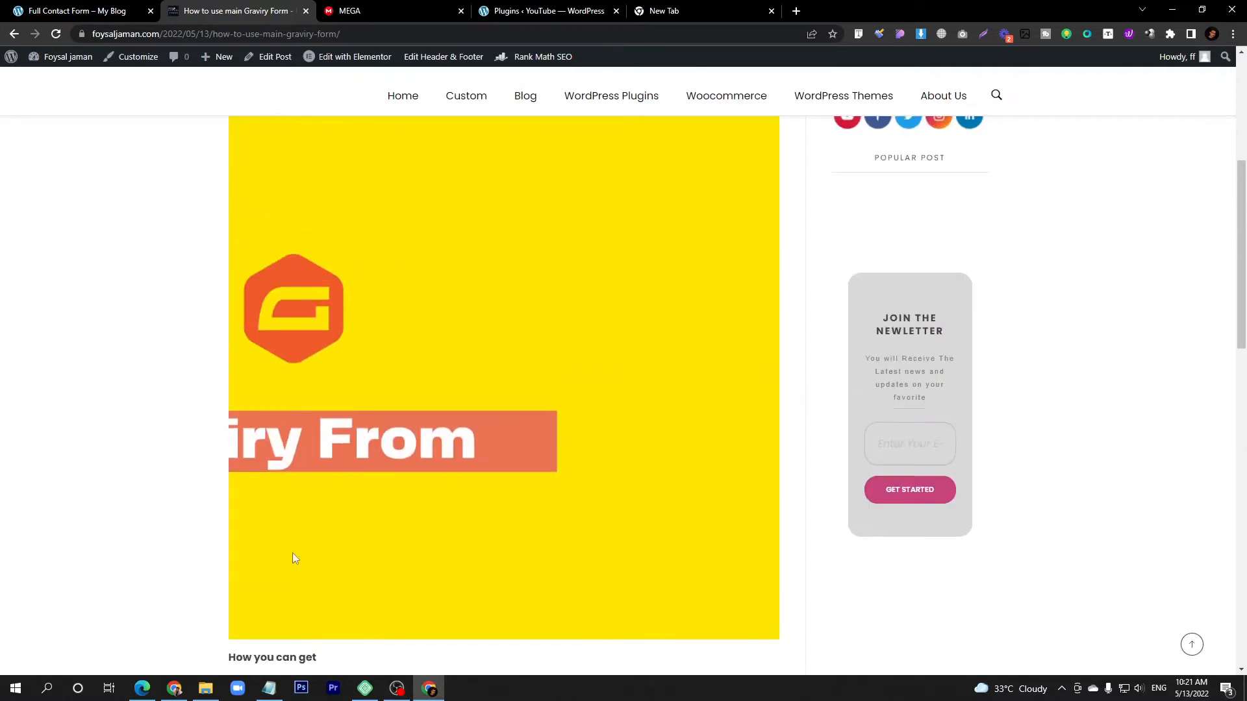
scroll(296, 556, down, 2)
click(398, 7)
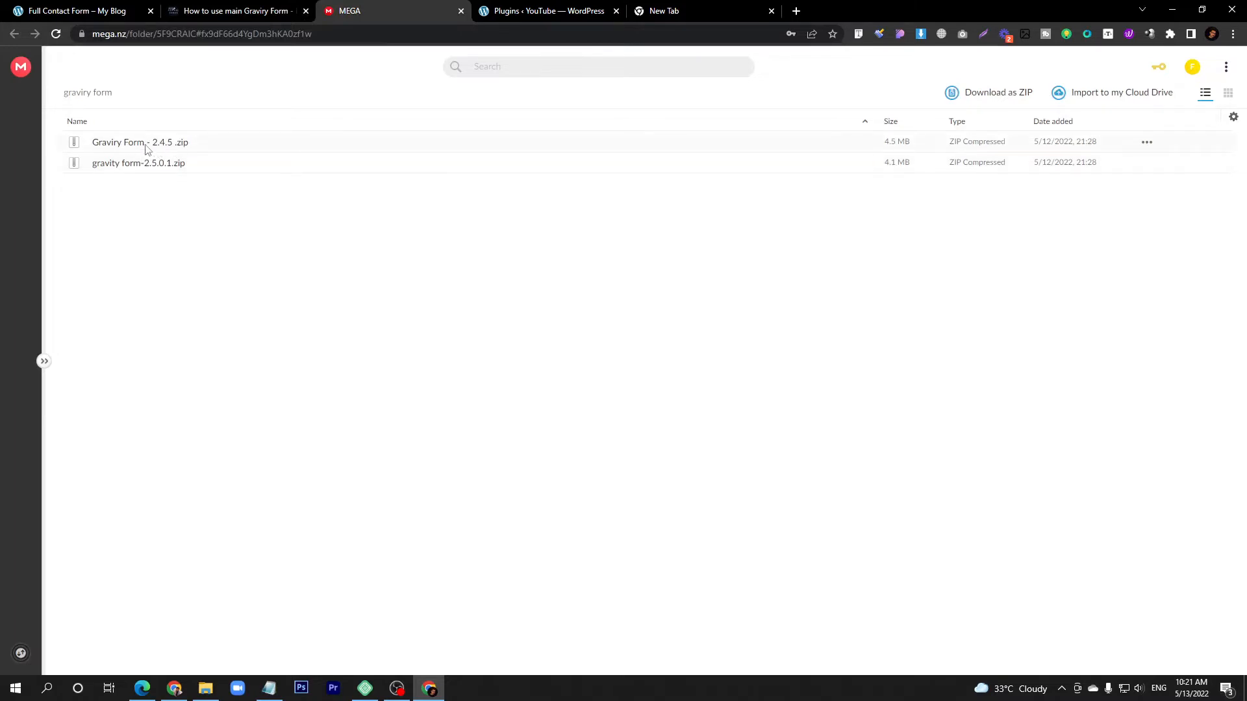
click(190, 147)
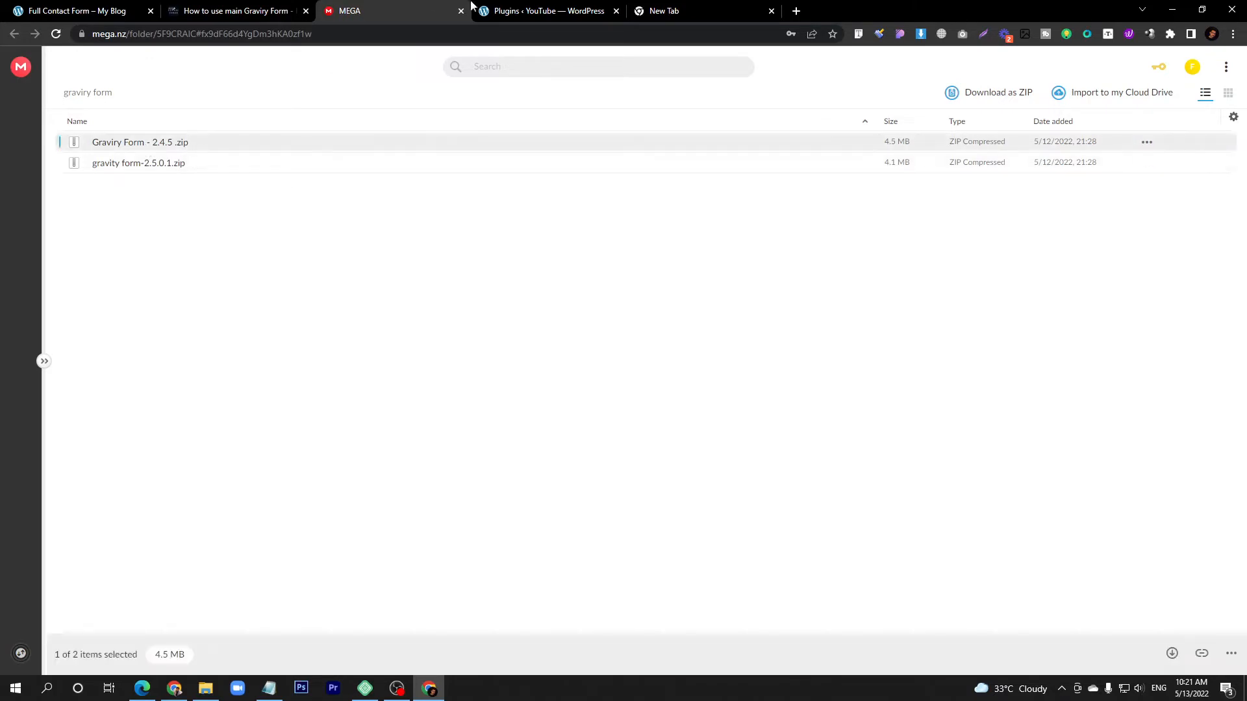
right_click(221, 150)
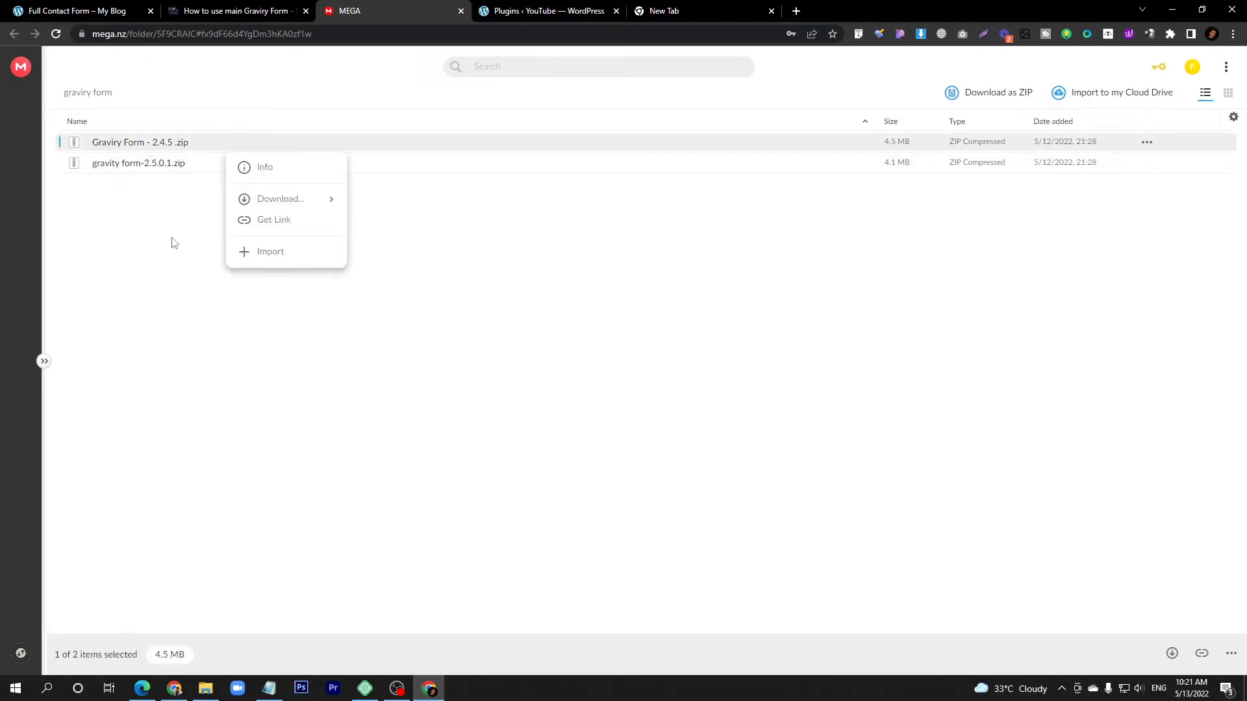
click(386, 462)
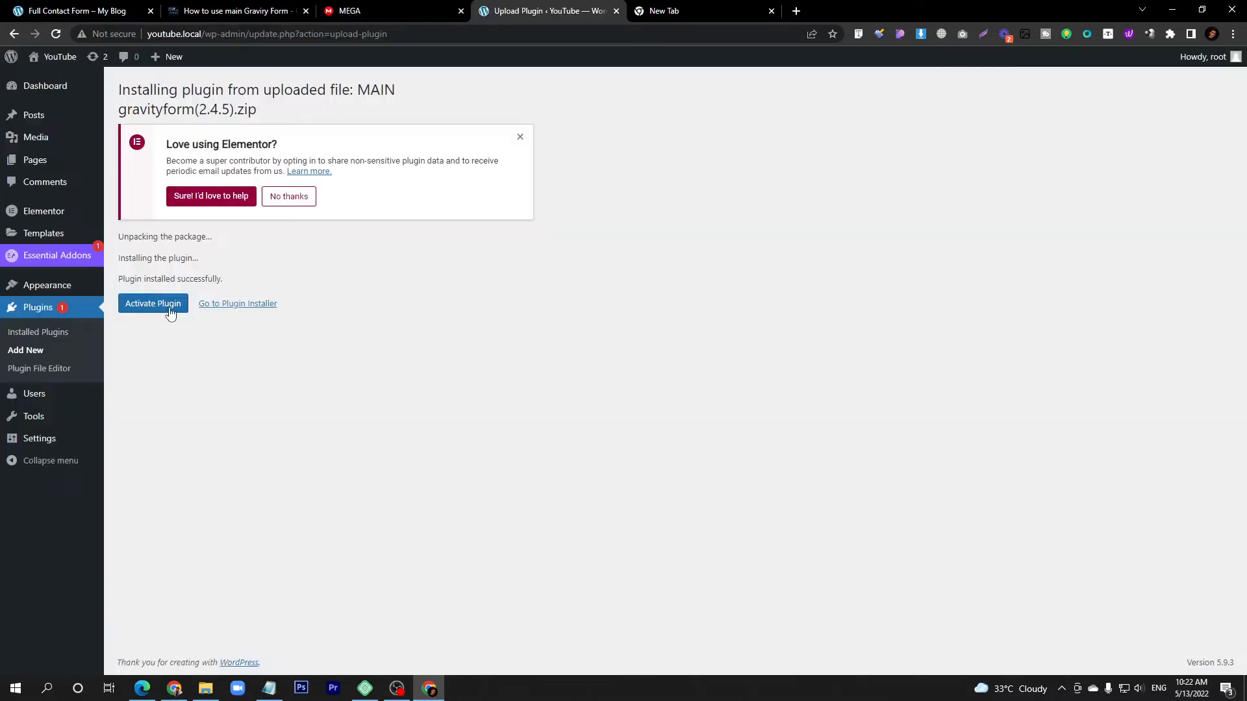
Activate the uploaded Gravity Forms 2.4.5 plugin and open the "image choose" form for editing.
click(167, 311)
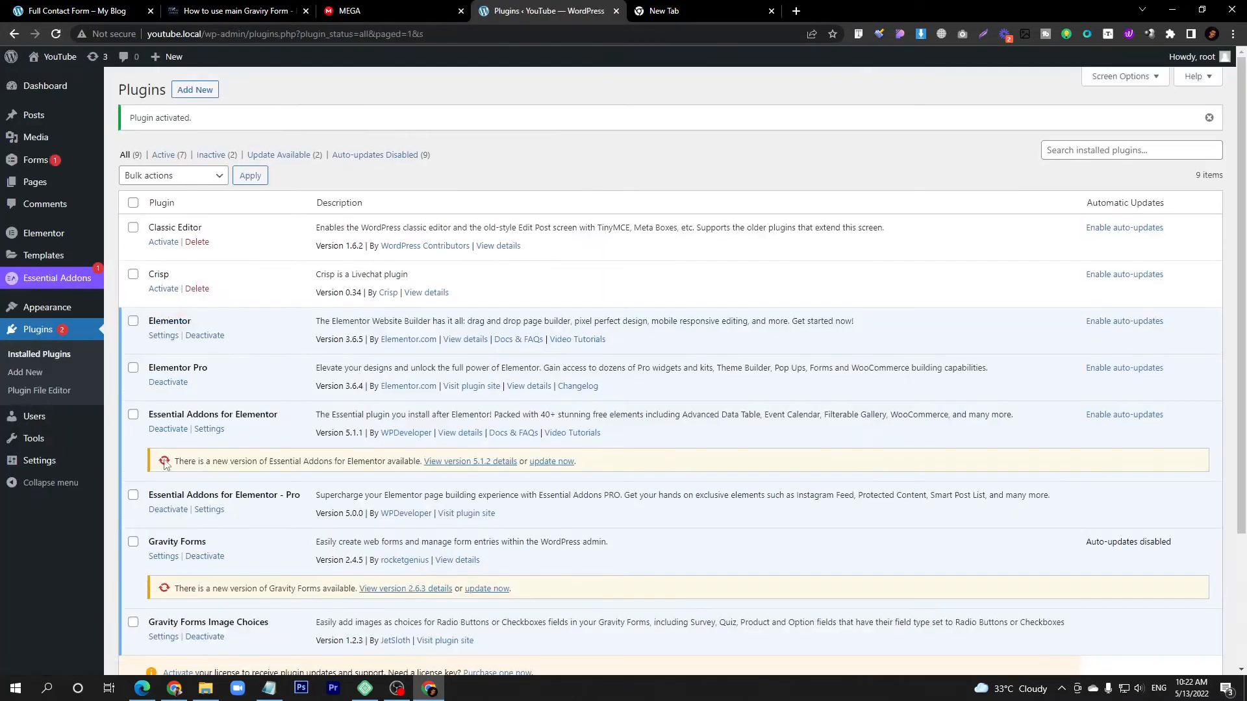
mouse_move(34, 161)
click(142, 163)
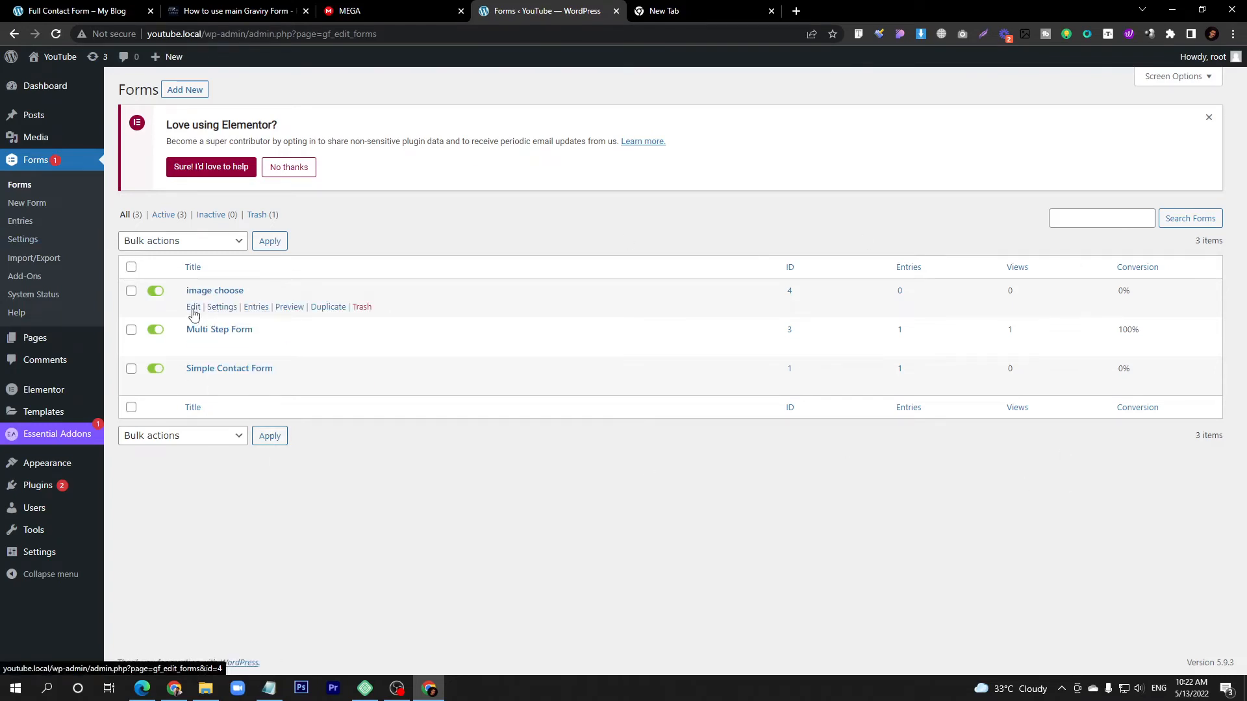
click(193, 307)
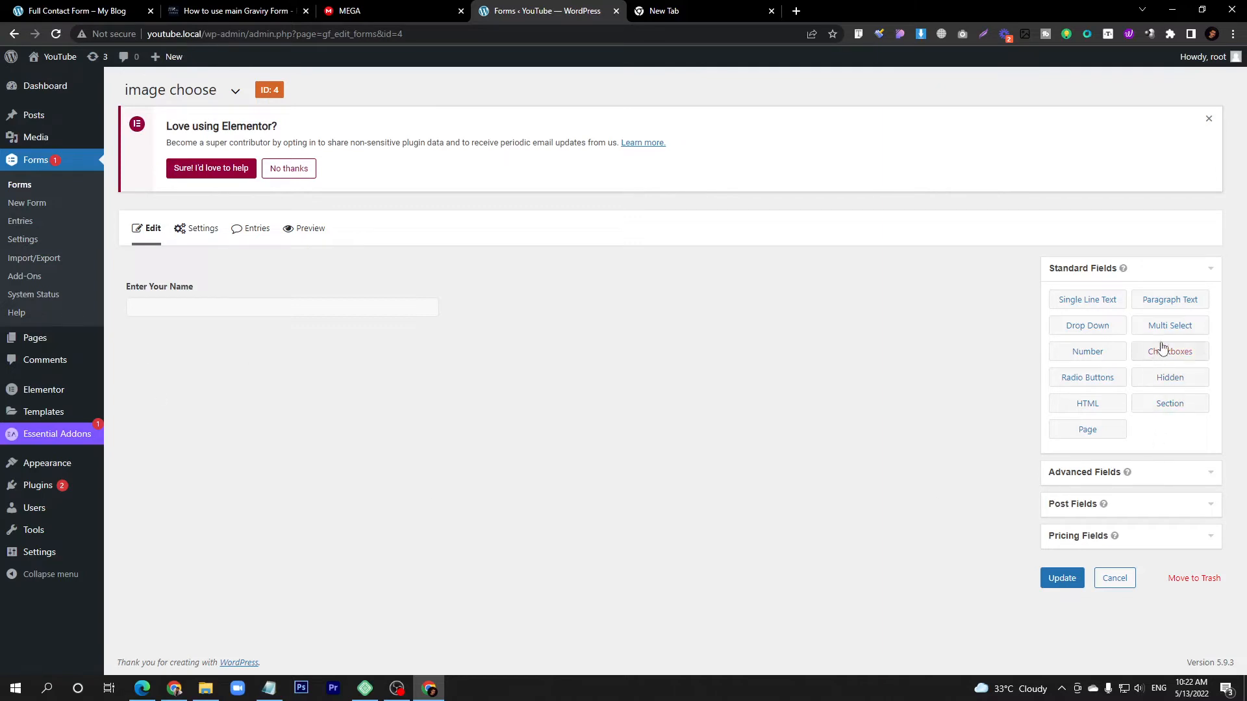
Add a Radio Buttons field below the Enter Your Name field and enable images for its choices.
drag(1089, 381, 247, 357)
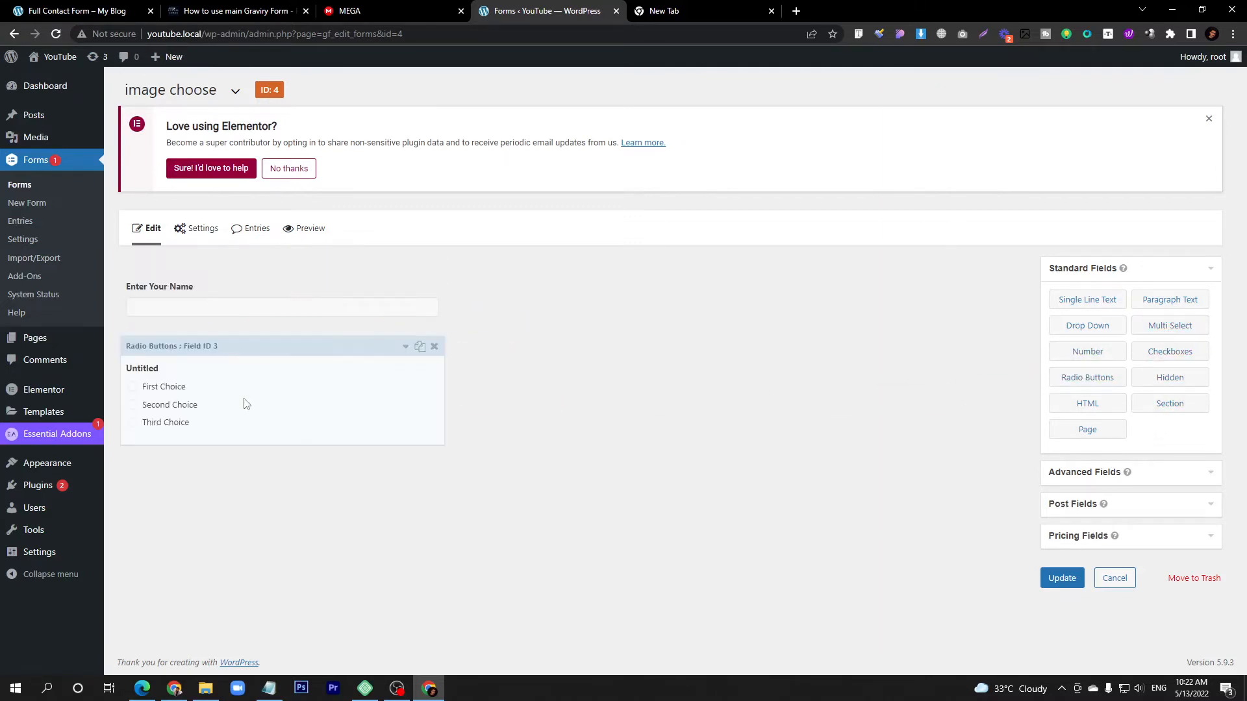
click(201, 392)
scroll(215, 585, down, 1)
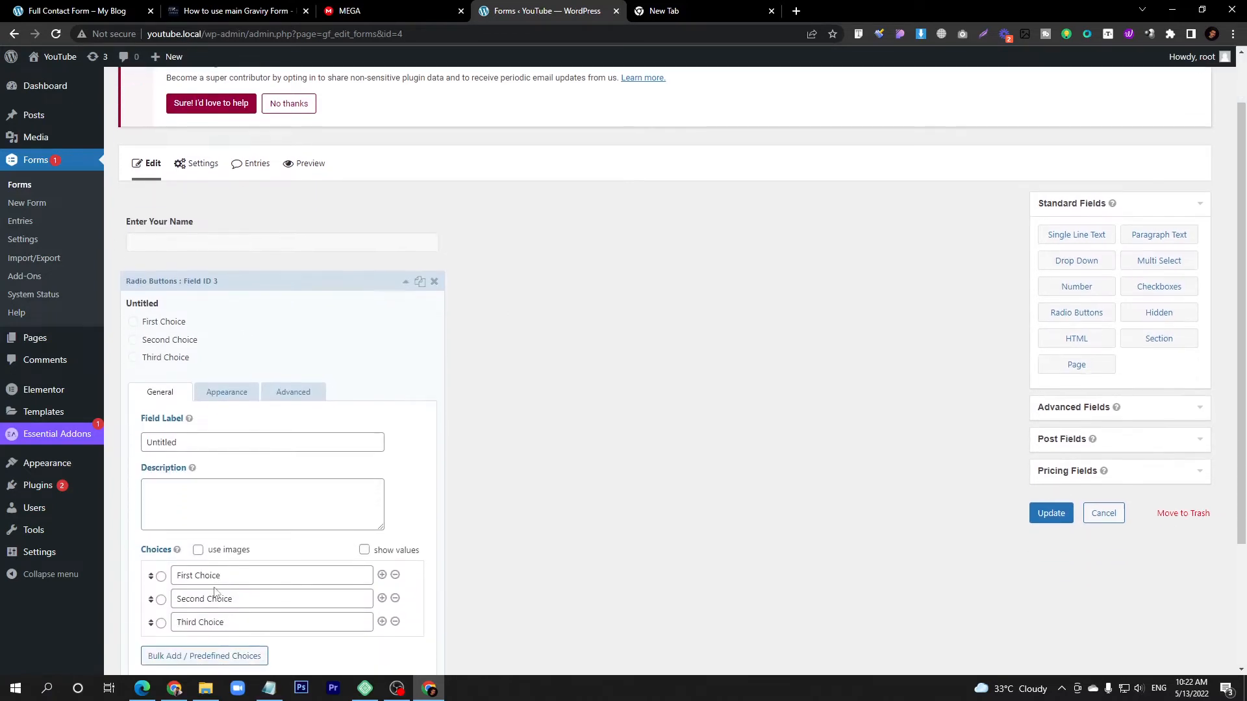
click(222, 556)
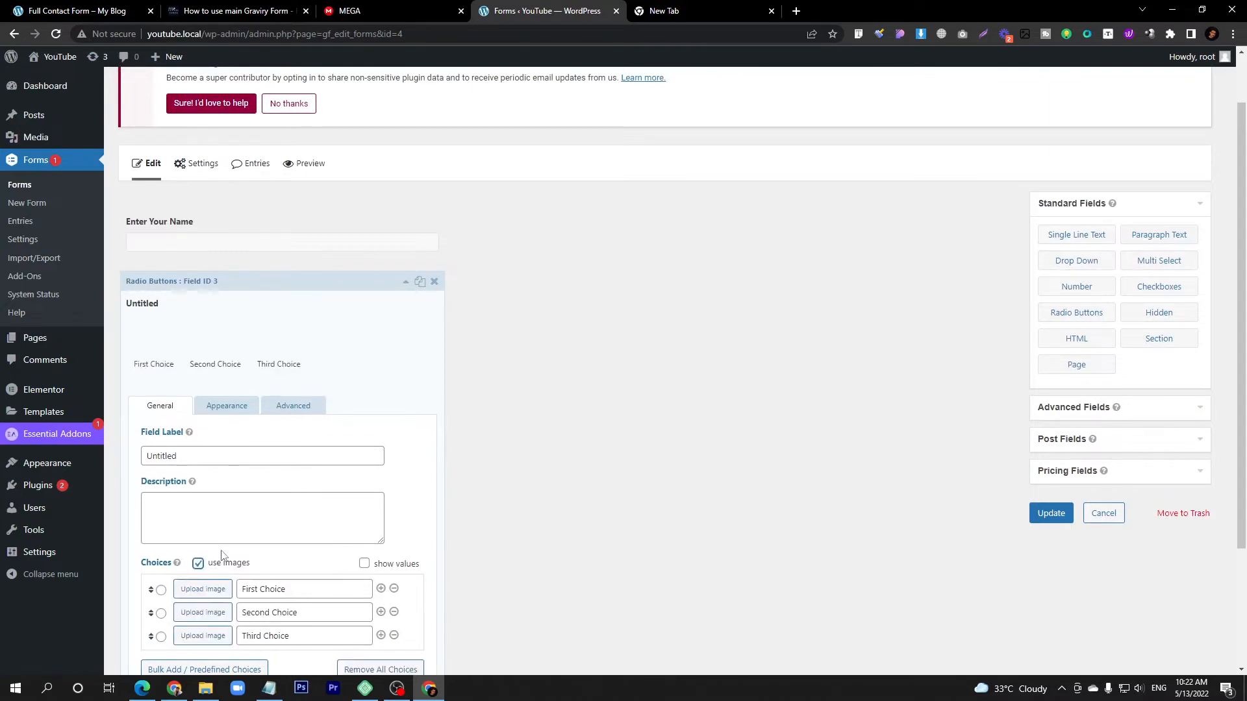
Upload Flag_of_Bangladesh.svg.png and Screenshot_1.png from the Desktop, and assign the Canadian flag image Screenshot_1.png to the first choice.
scroll(218, 539, down, 2)
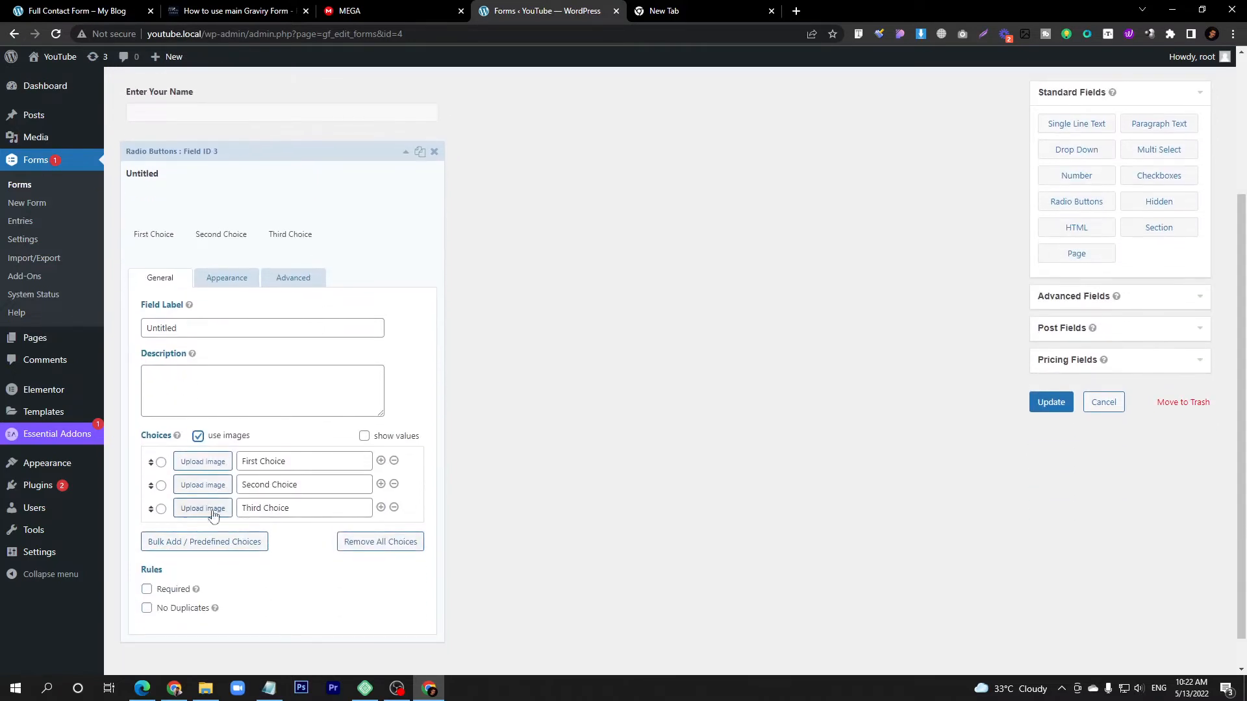
click(210, 462)
click(214, 122)
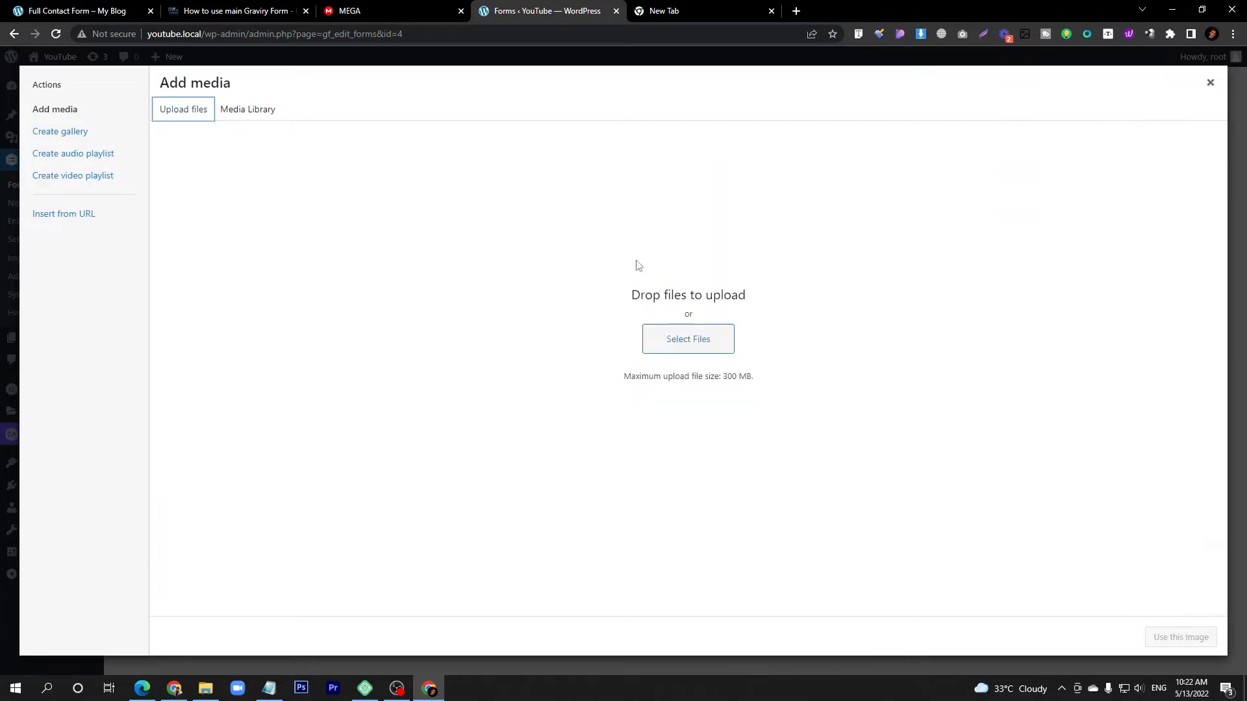
click(684, 337)
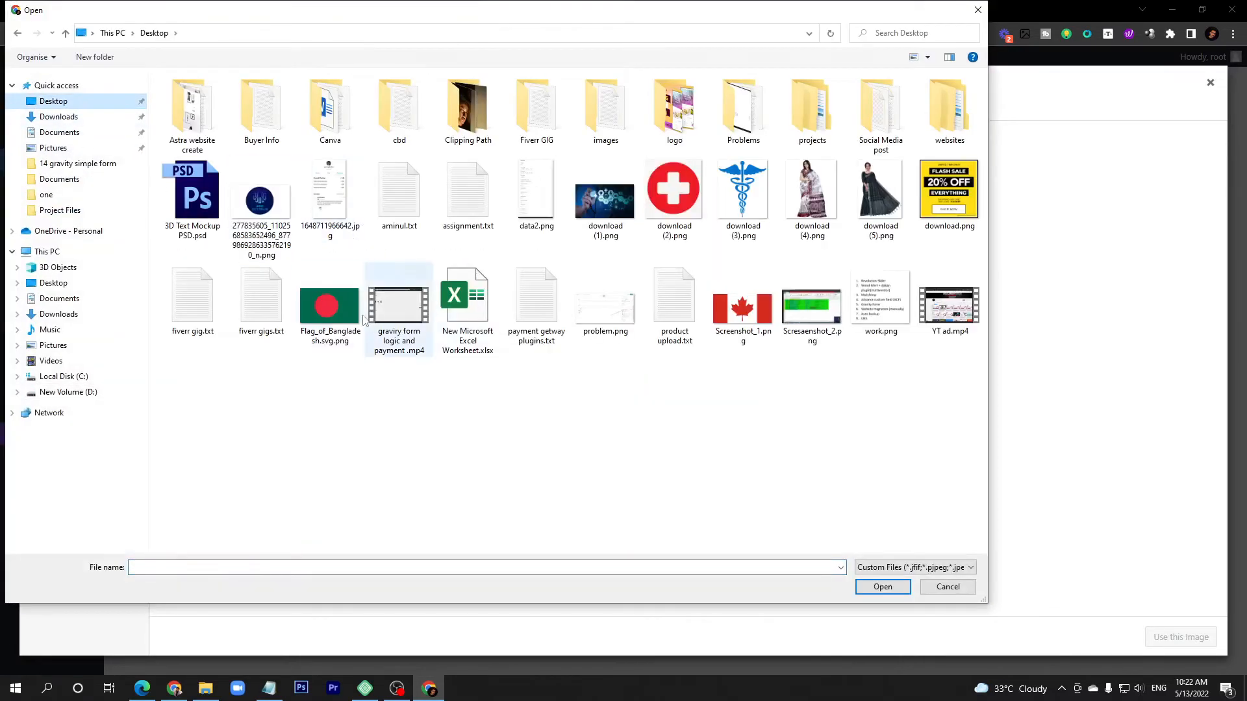
click(329, 305)
ctrl+click(743, 305)
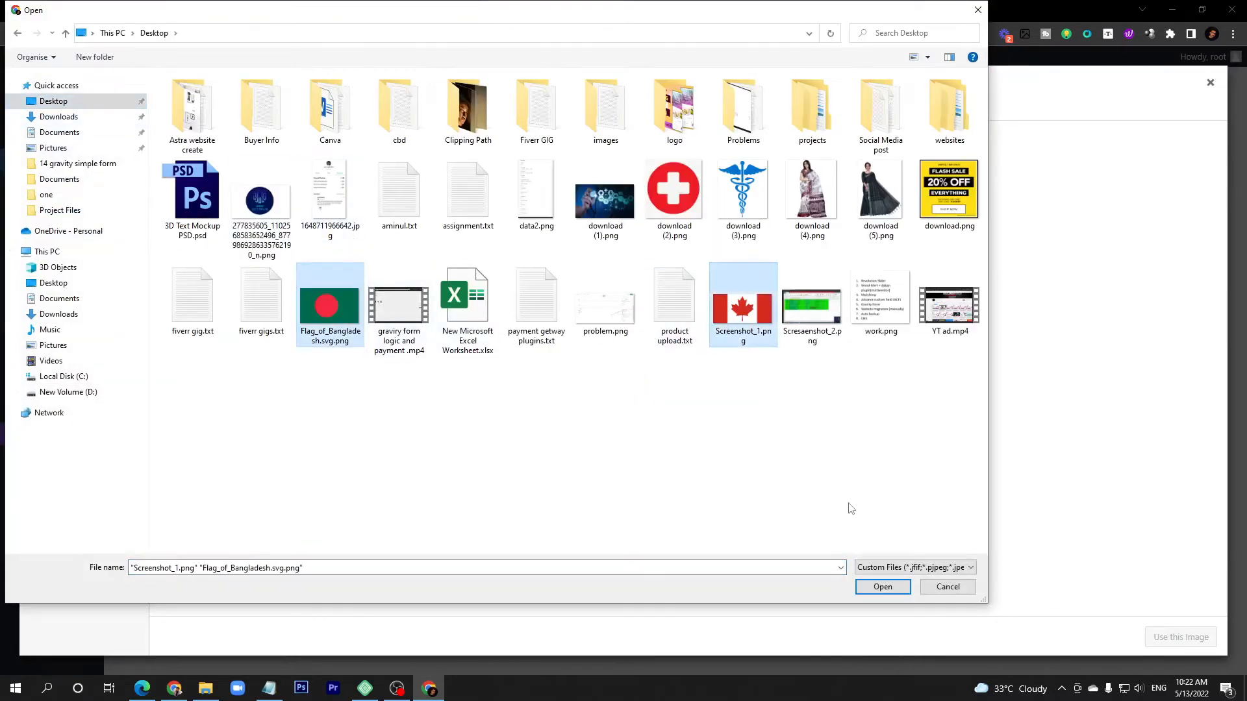
click(882, 587)
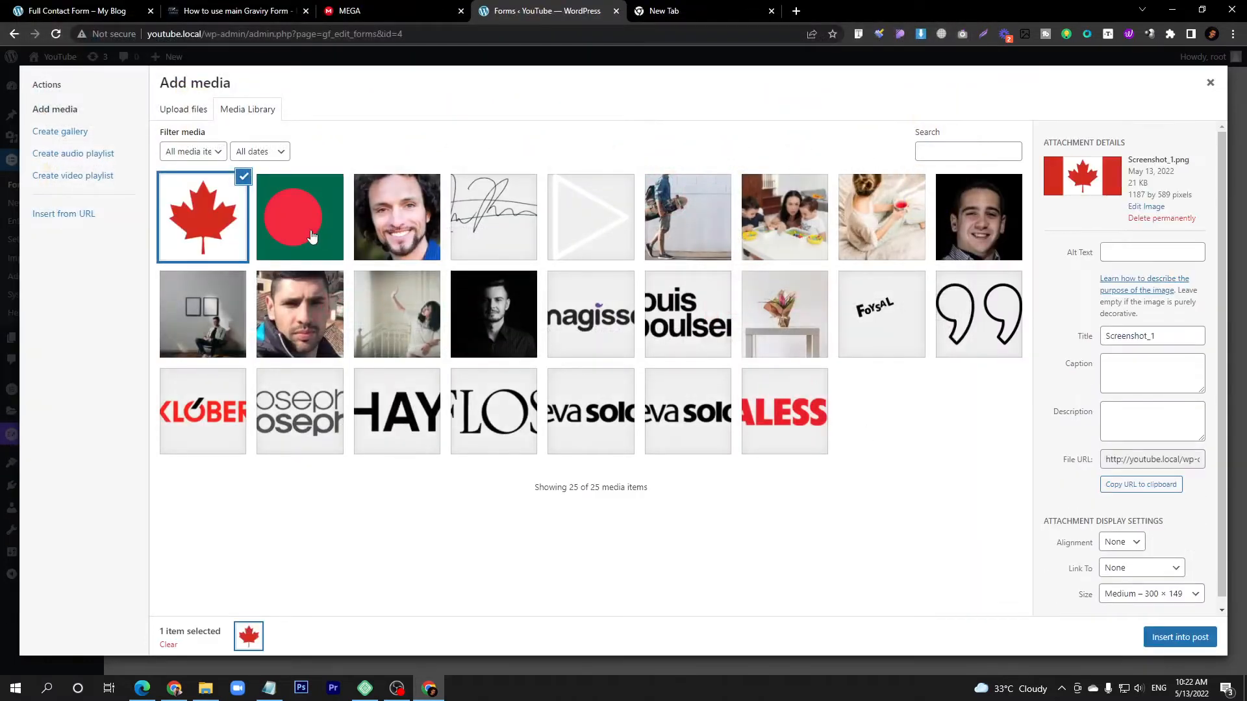
click(1171, 643)
Assign the Bangladesh flag from the media library to the second choice, and remove the third choice.
click(203, 505)
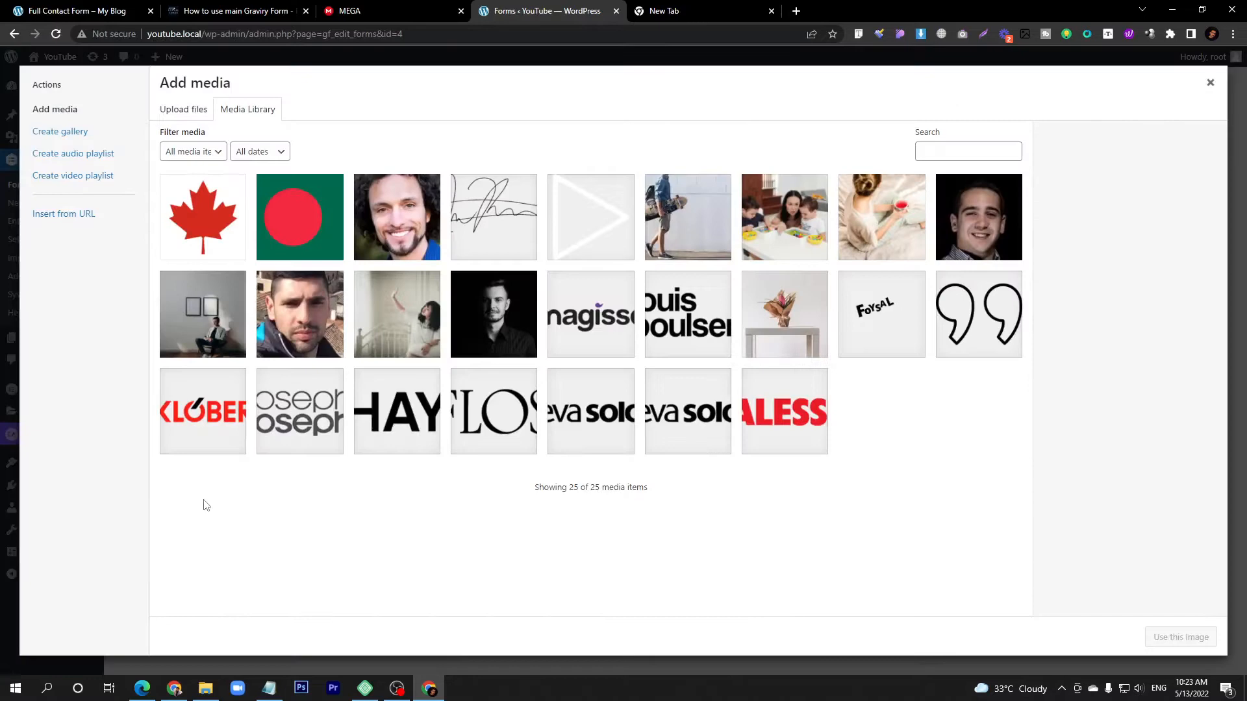
click(297, 223)
click(1180, 637)
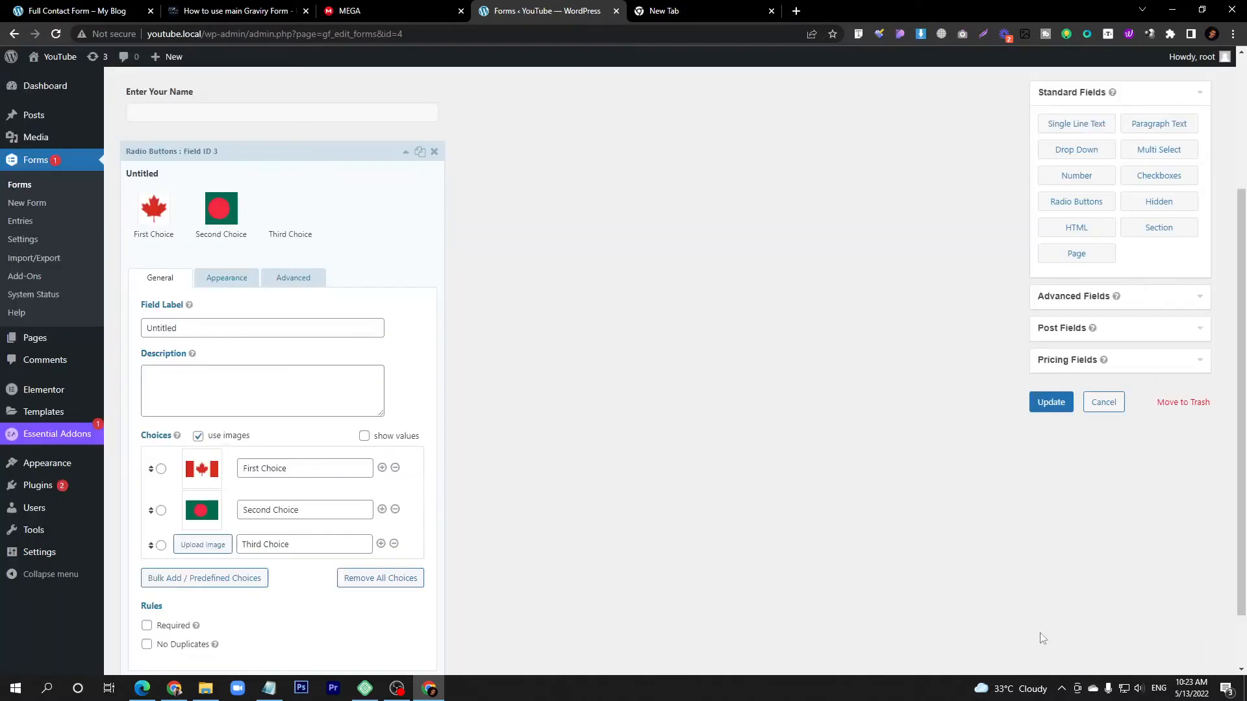
click(394, 544)
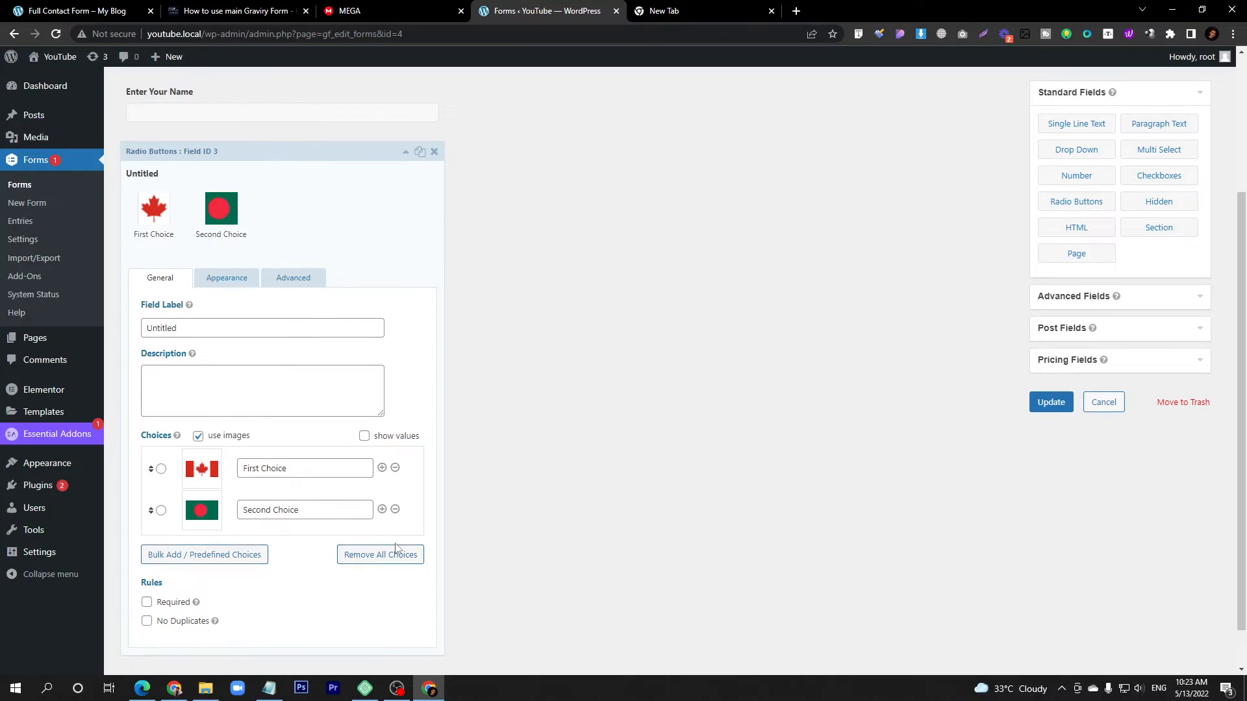
Label the radio buttons field "Country" and save the form.
click(206, 327)
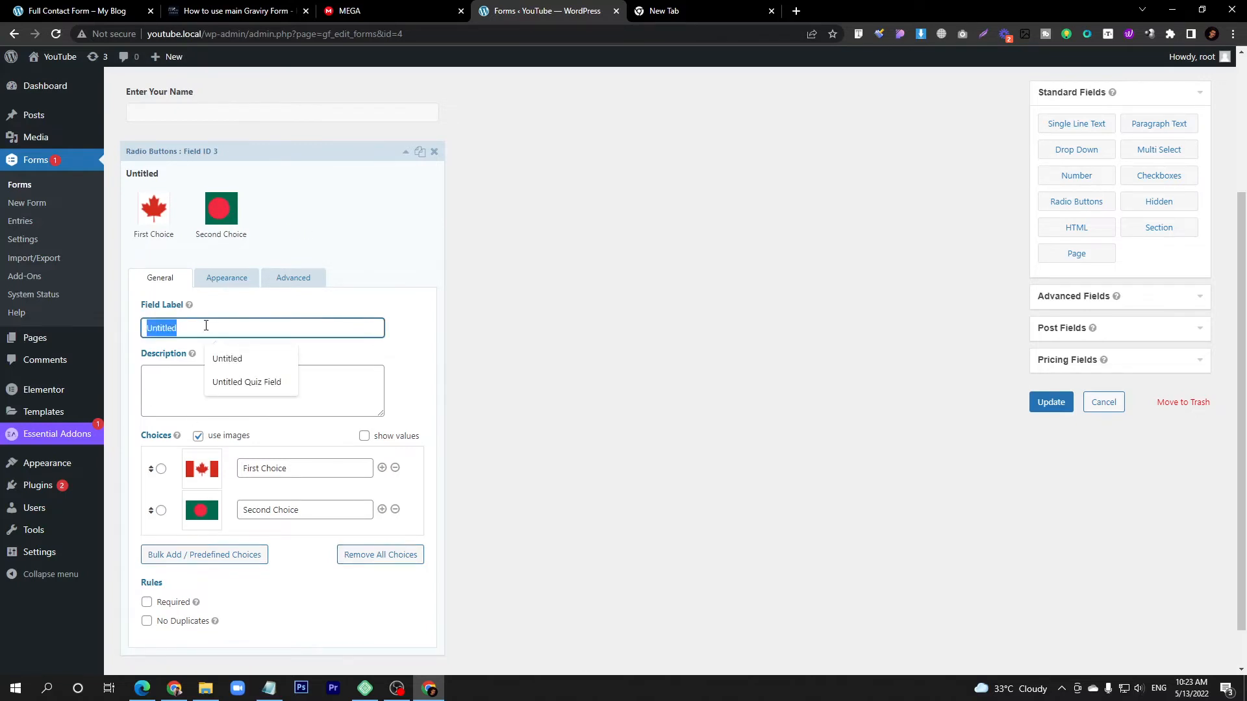
text(Coun)
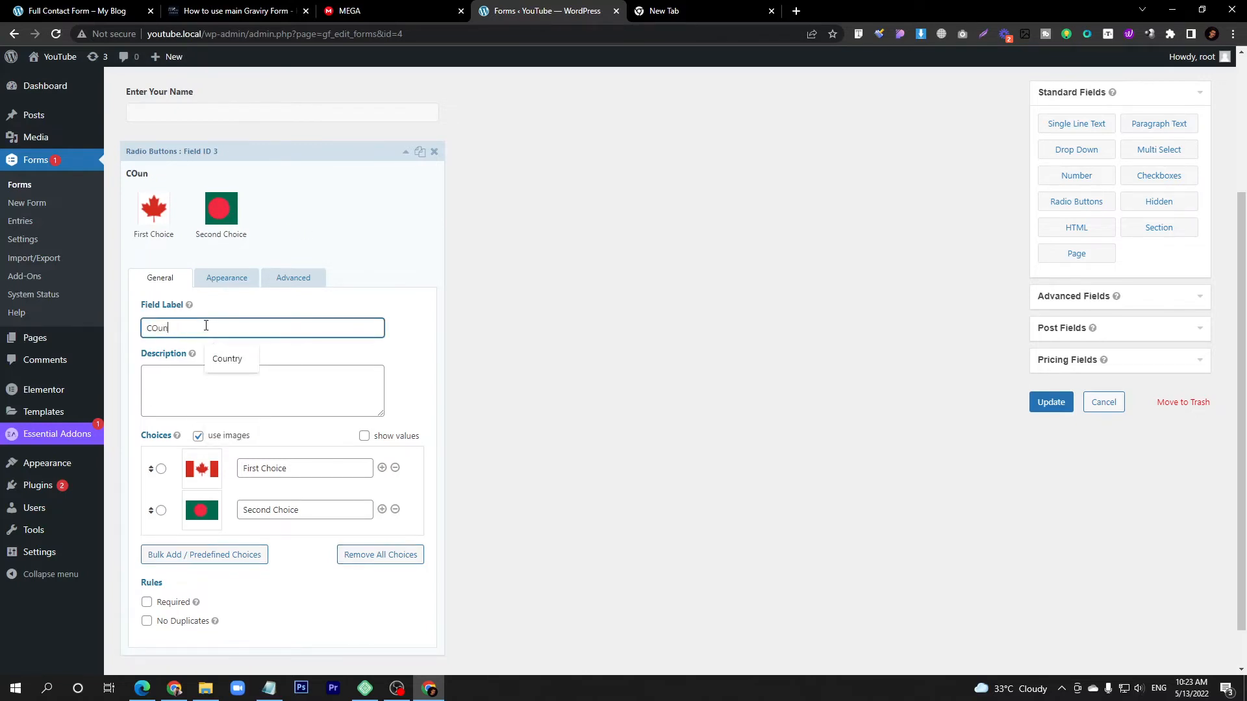
key(BackSpace)
key(BackSpace)
text(untry)
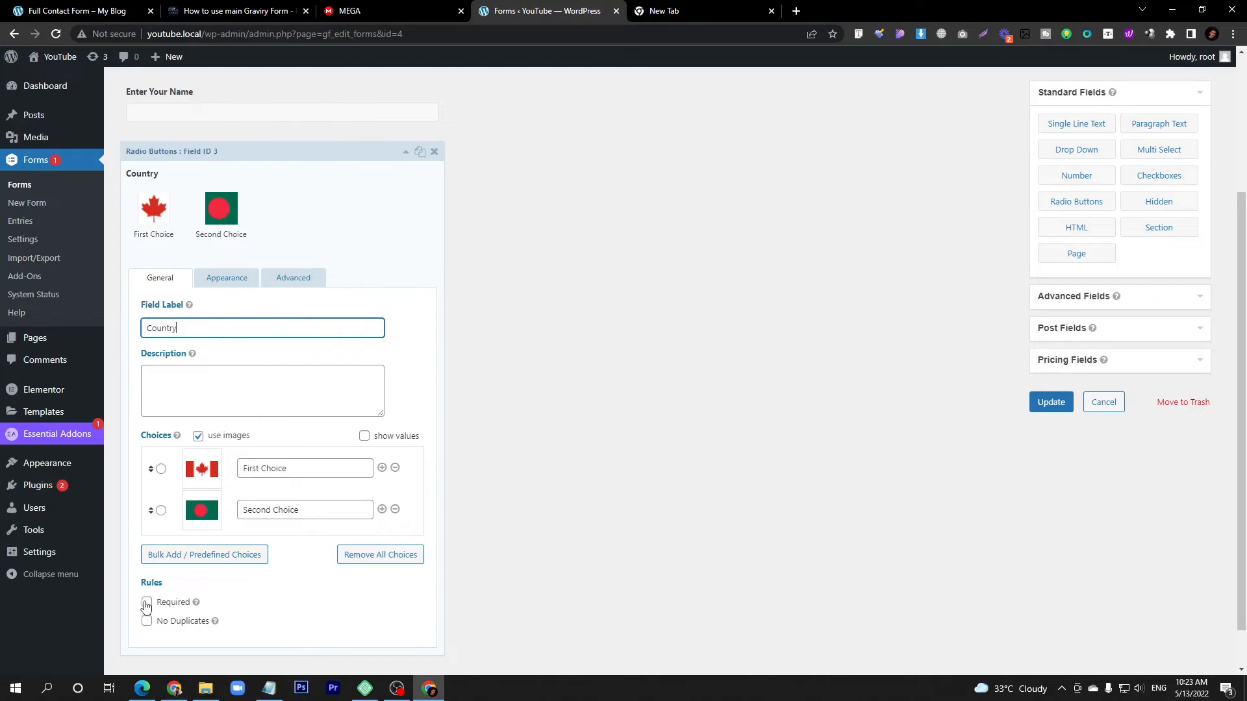
click(1049, 403)
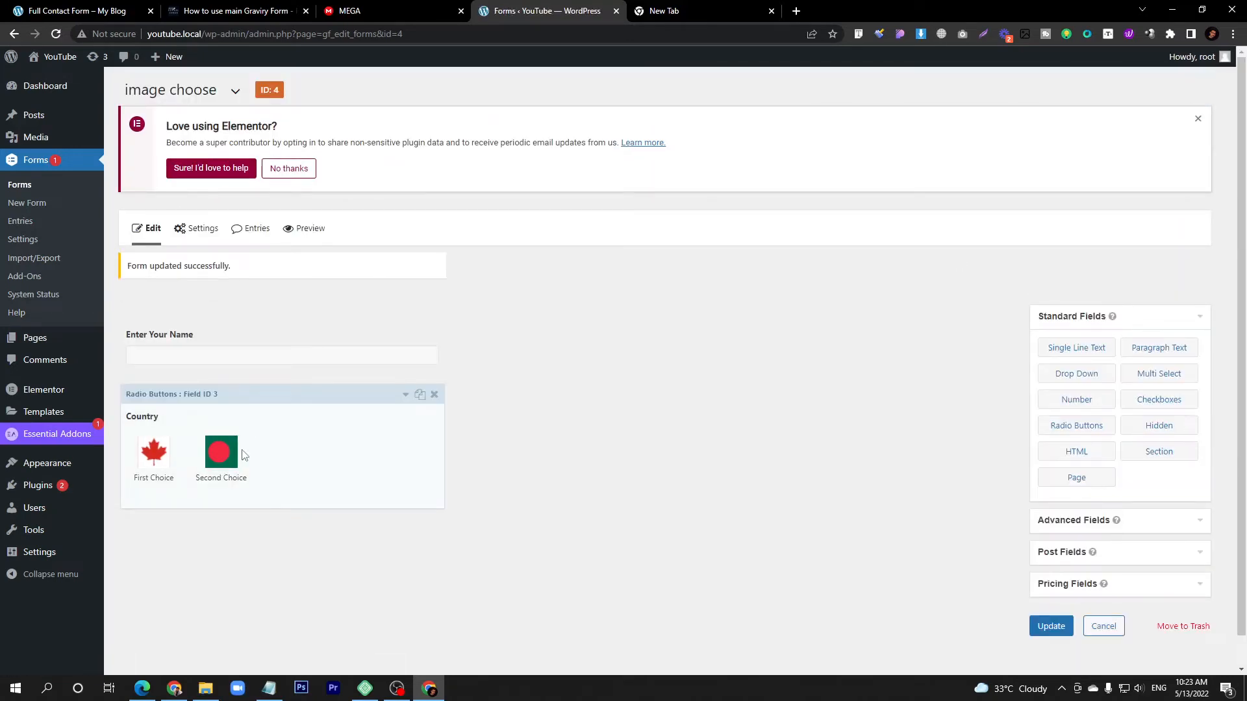
Preview the form and submit a test entry with "name" as the name and the Bangladesh flag as the country.
click(301, 231)
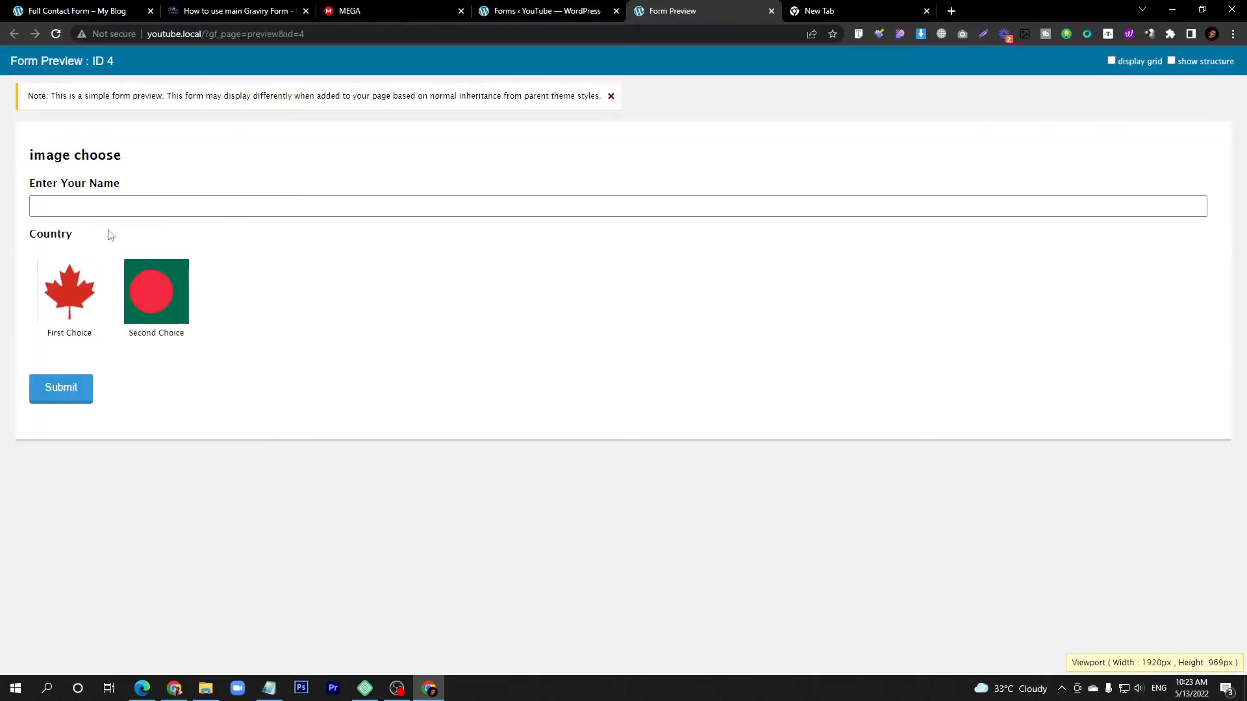
click(110, 206)
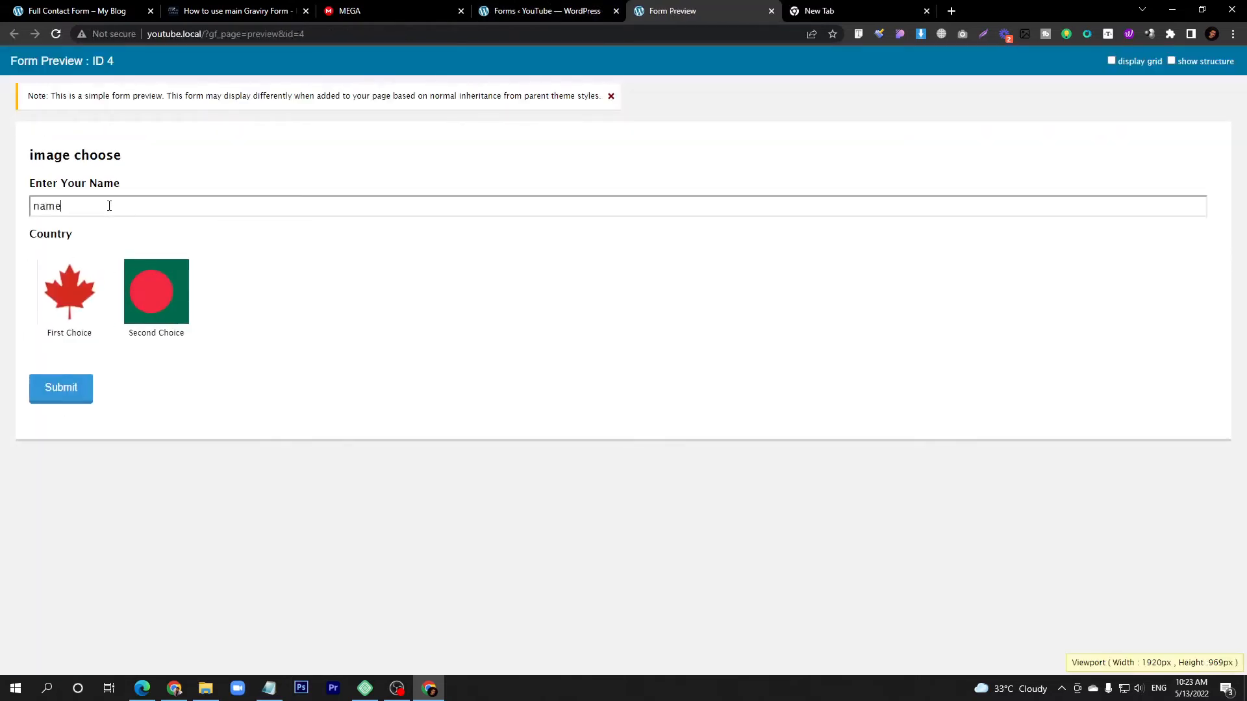
click(157, 299)
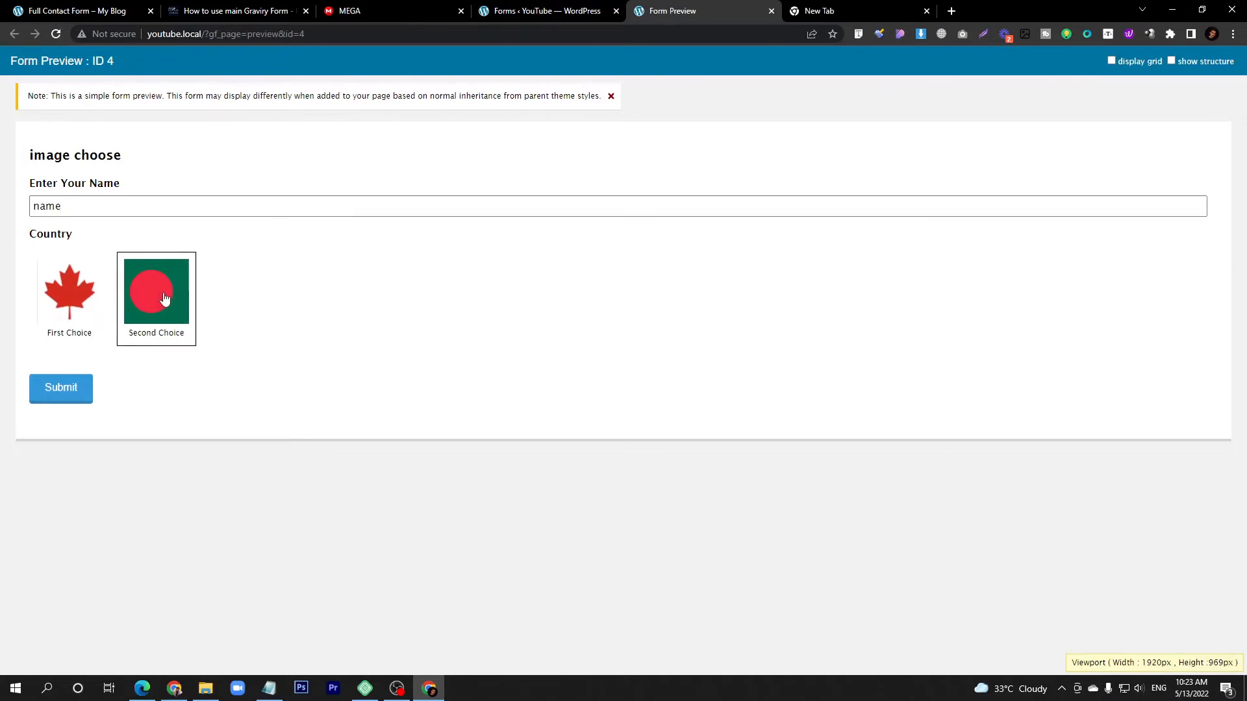
click(57, 391)
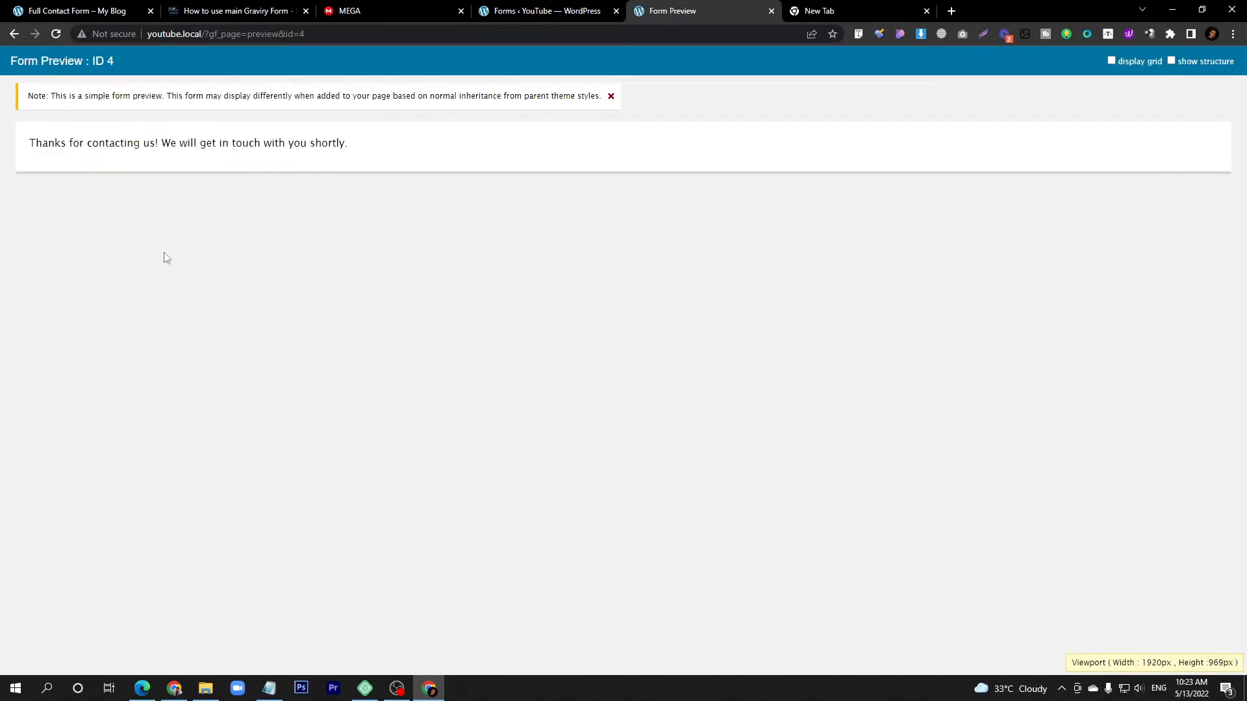
Open the form's entries in a separate browser tab and check the country recorded in the submitted test entry.
click(510, 9)
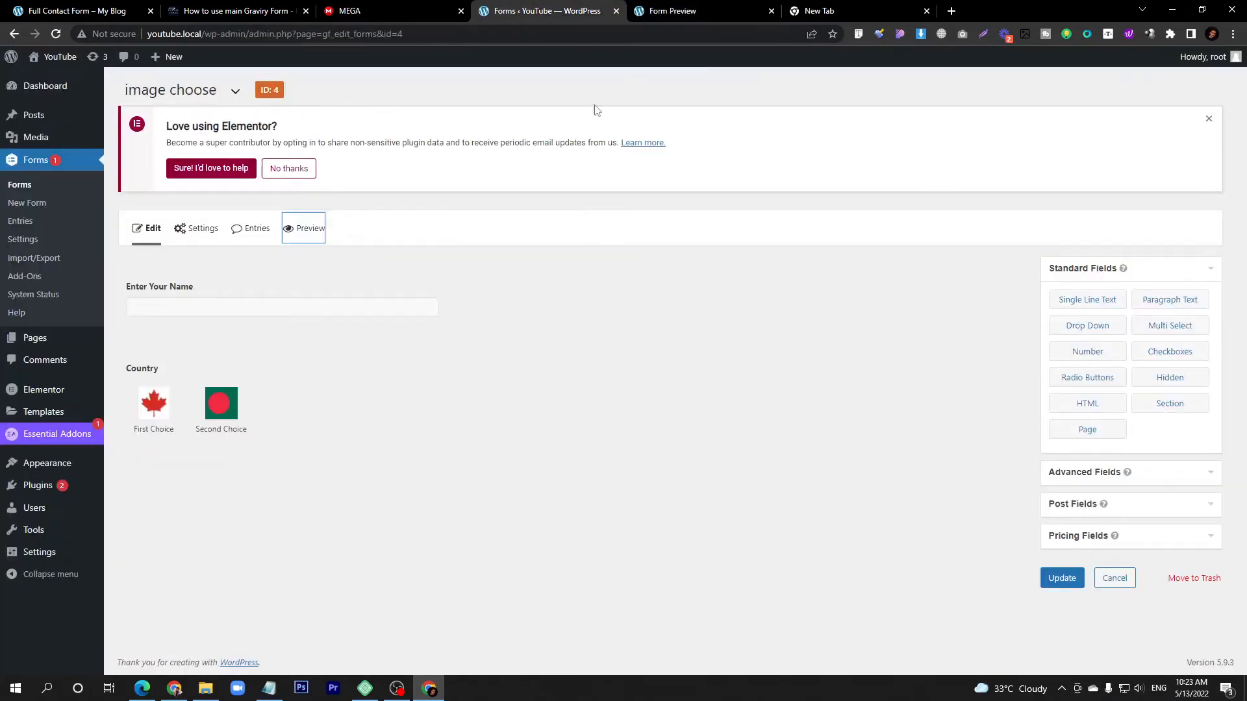
middle_click(21, 221)
click(855, 8)
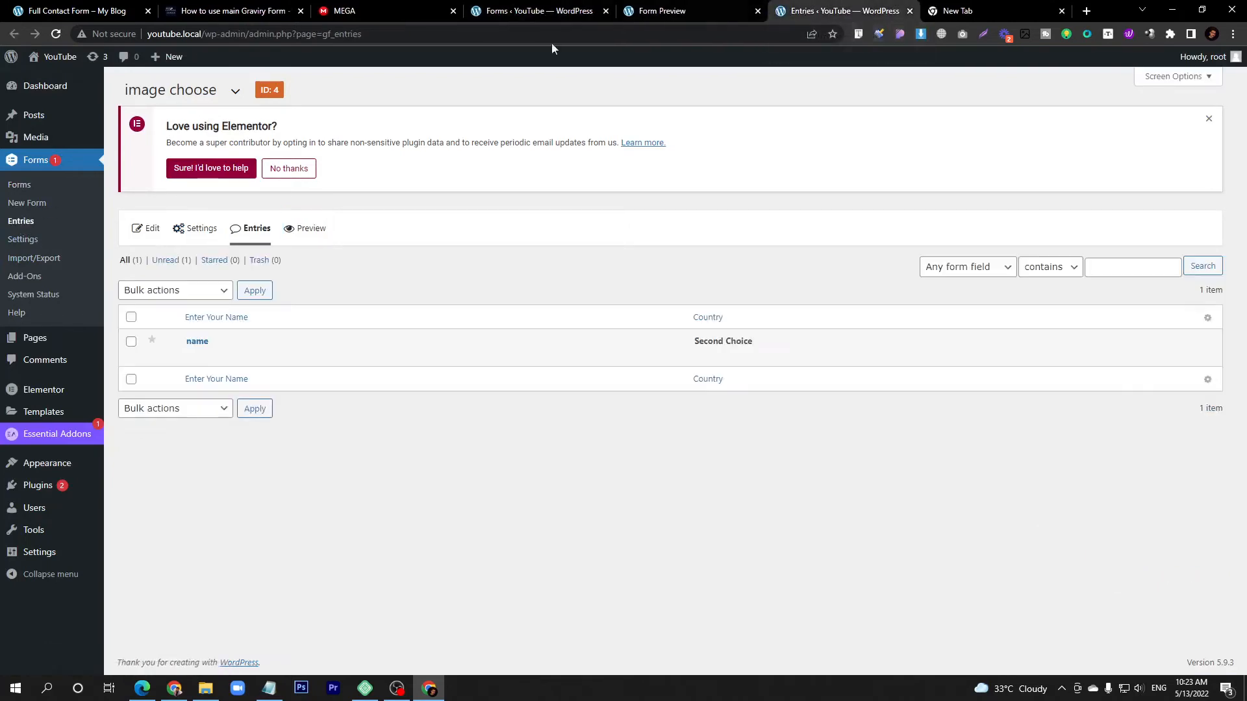
click(193, 355)
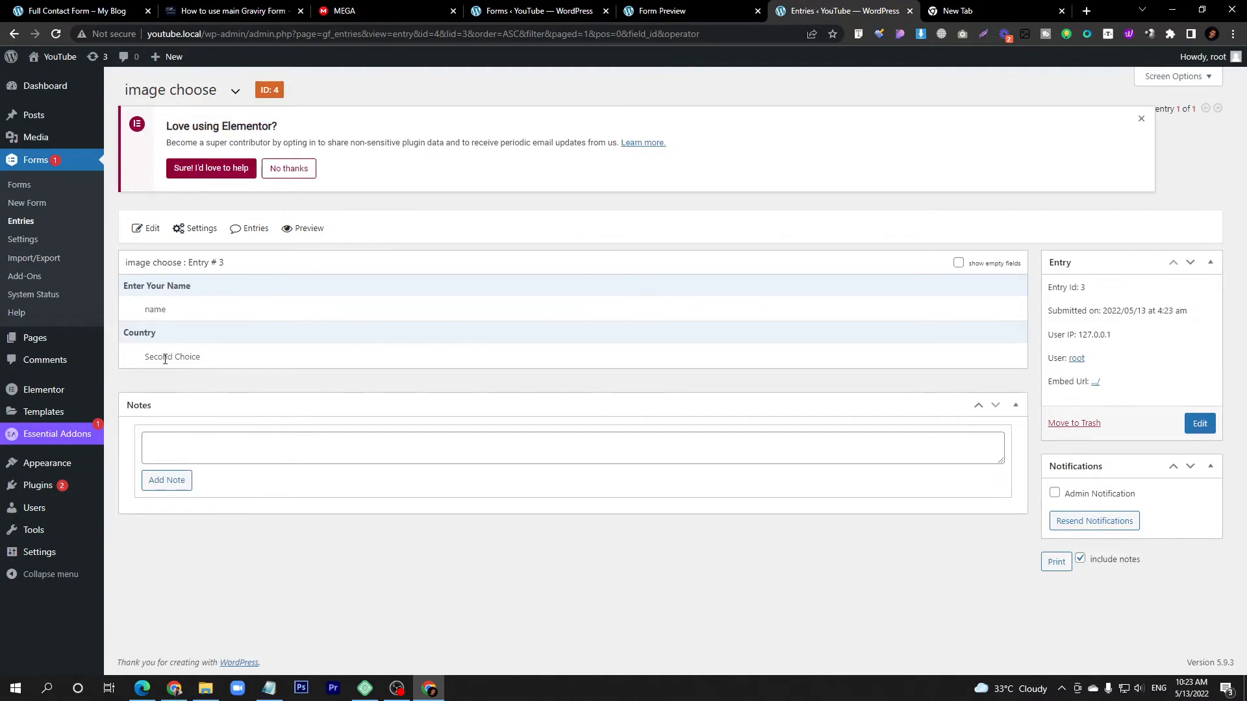
triple_click(165, 360)
Return to the form editor and review the predefined U.S. States list in the Country field's bulk-add choices, keeping the flag choices.
click(690, 7)
key(ctrl+shift+Tab)
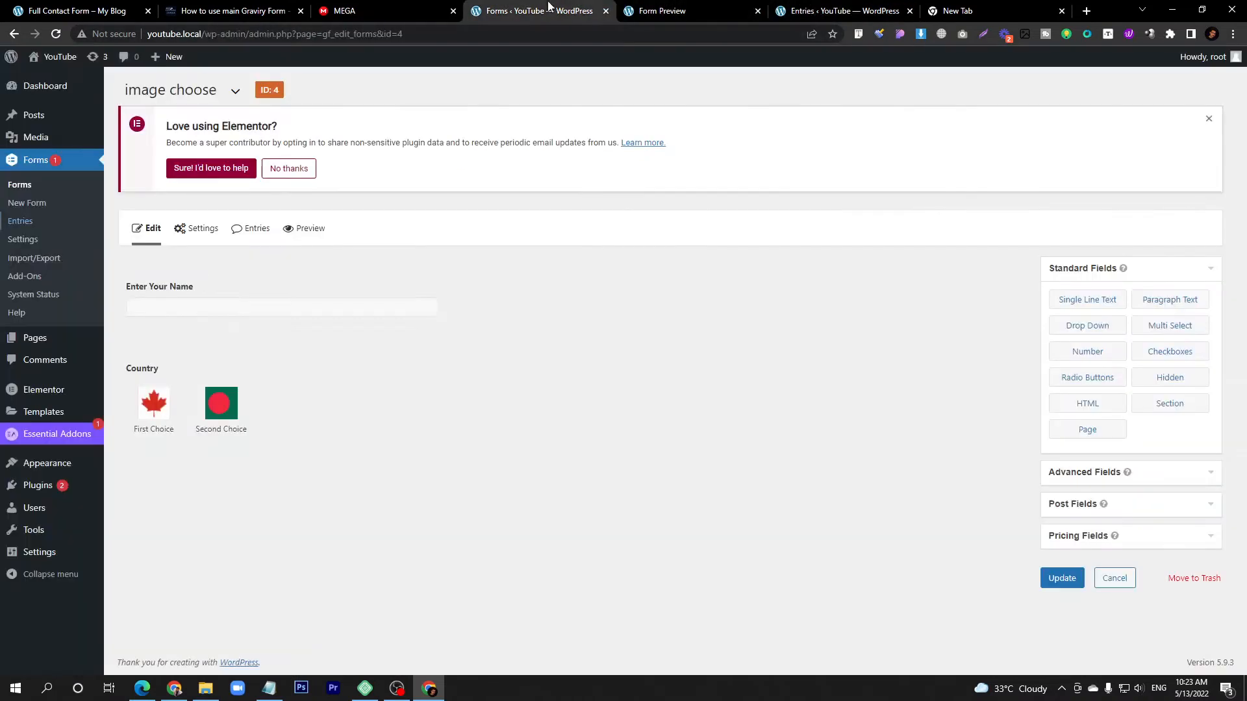
click(225, 414)
scroll(255, 514, down, 4)
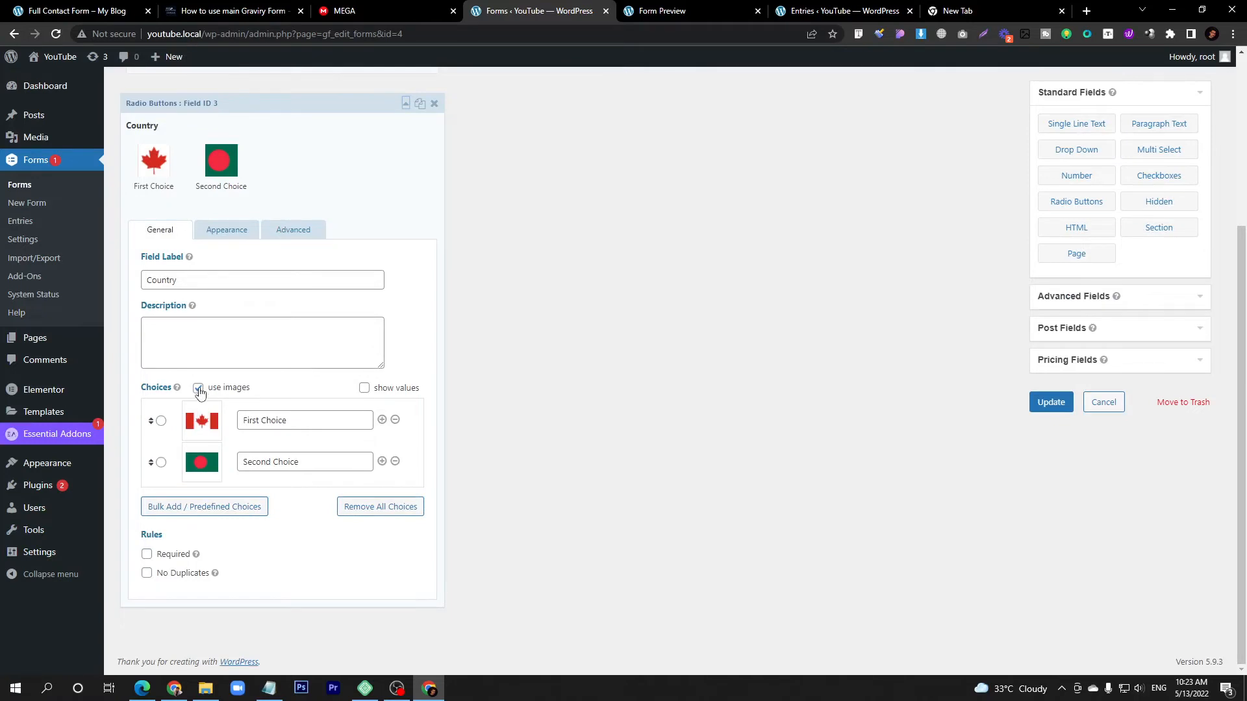
click(200, 505)
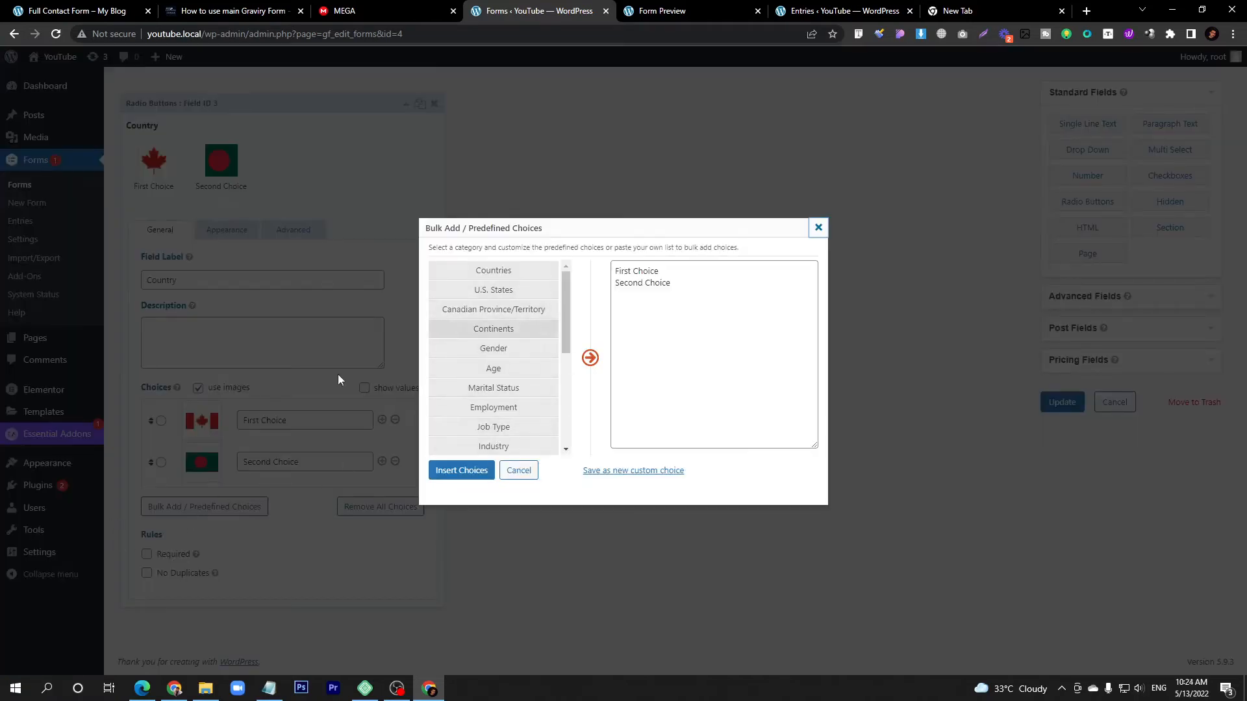
click(494, 291)
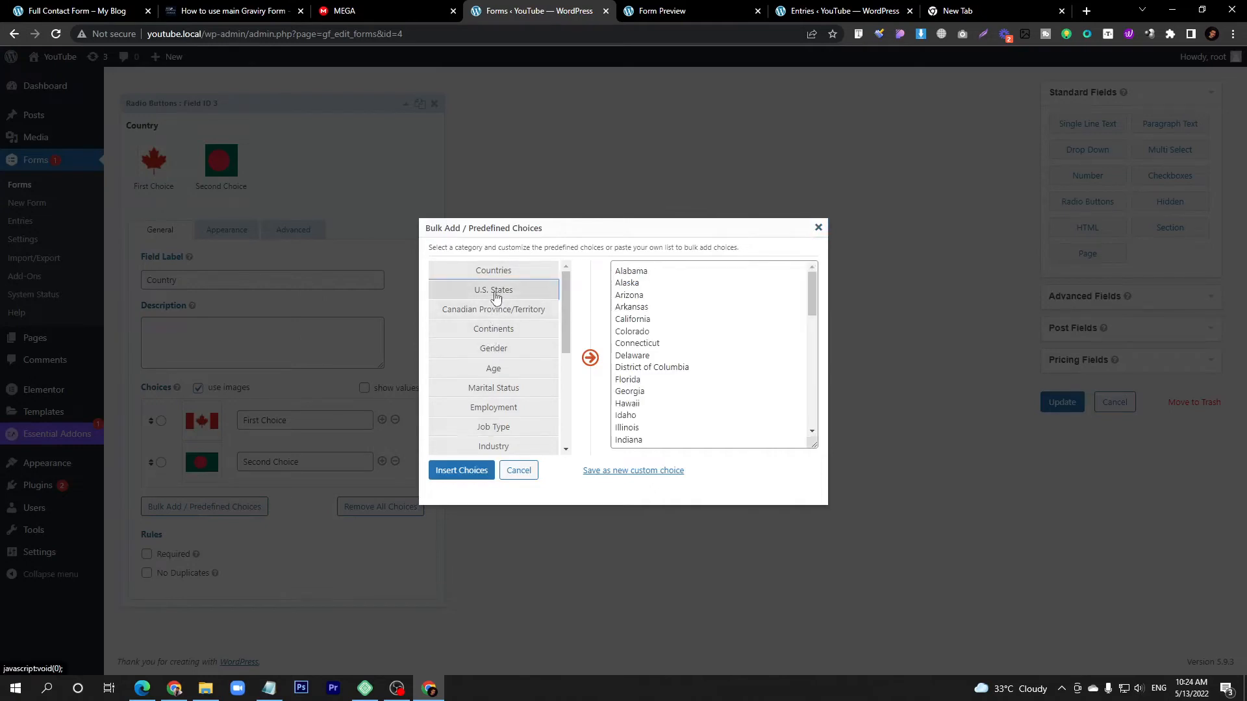
scroll(682, 378, down, 7)
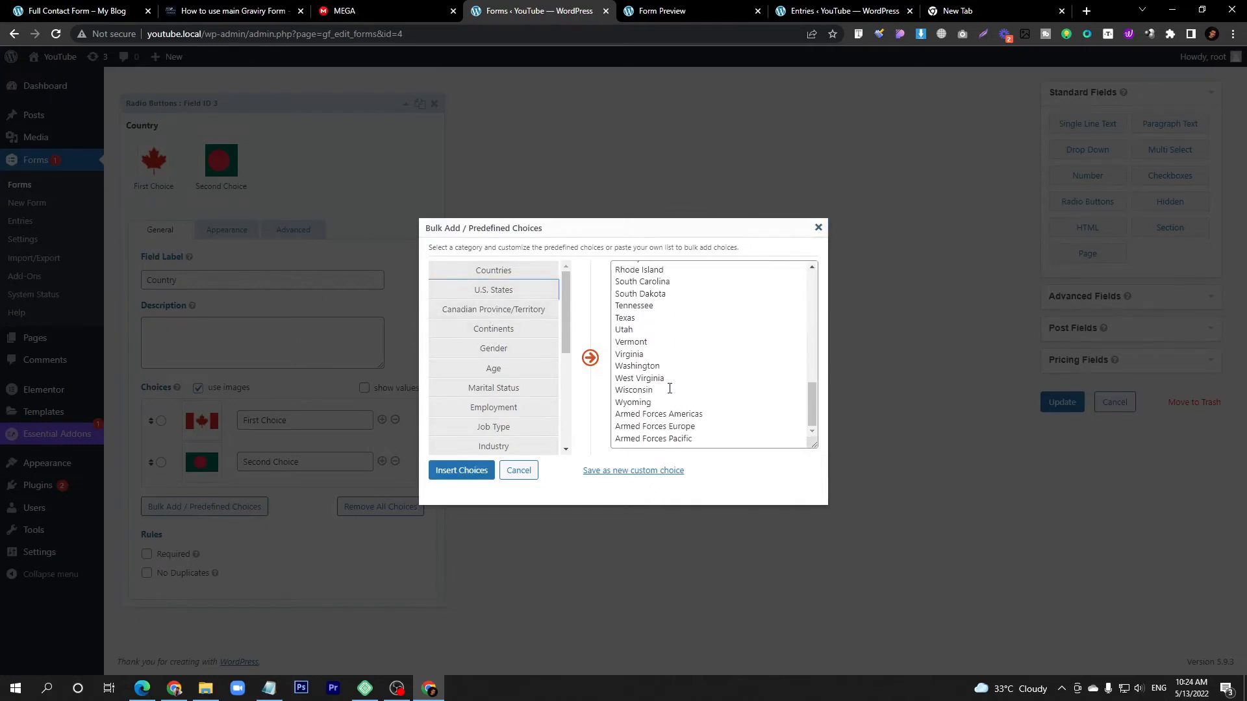
click(451, 473)
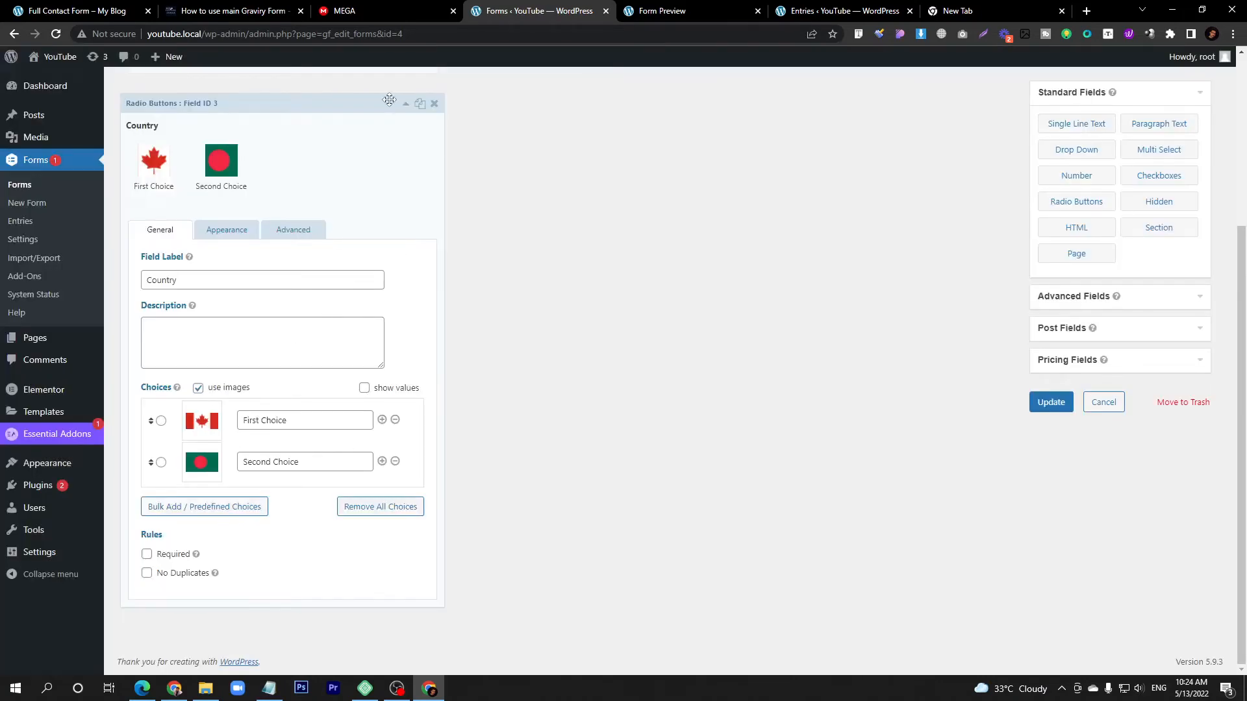
click(390, 100)
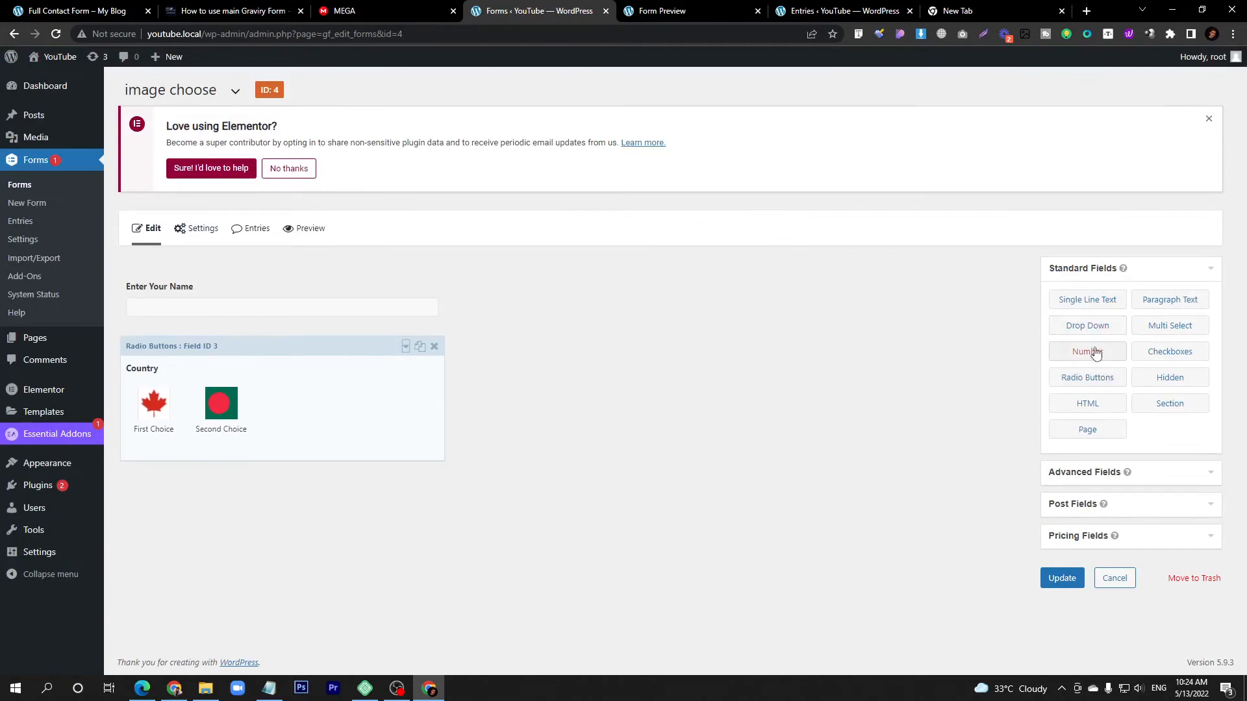
Add a Drop Down field below the Country field and remove its second and third choices.
drag(1094, 330, 259, 479)
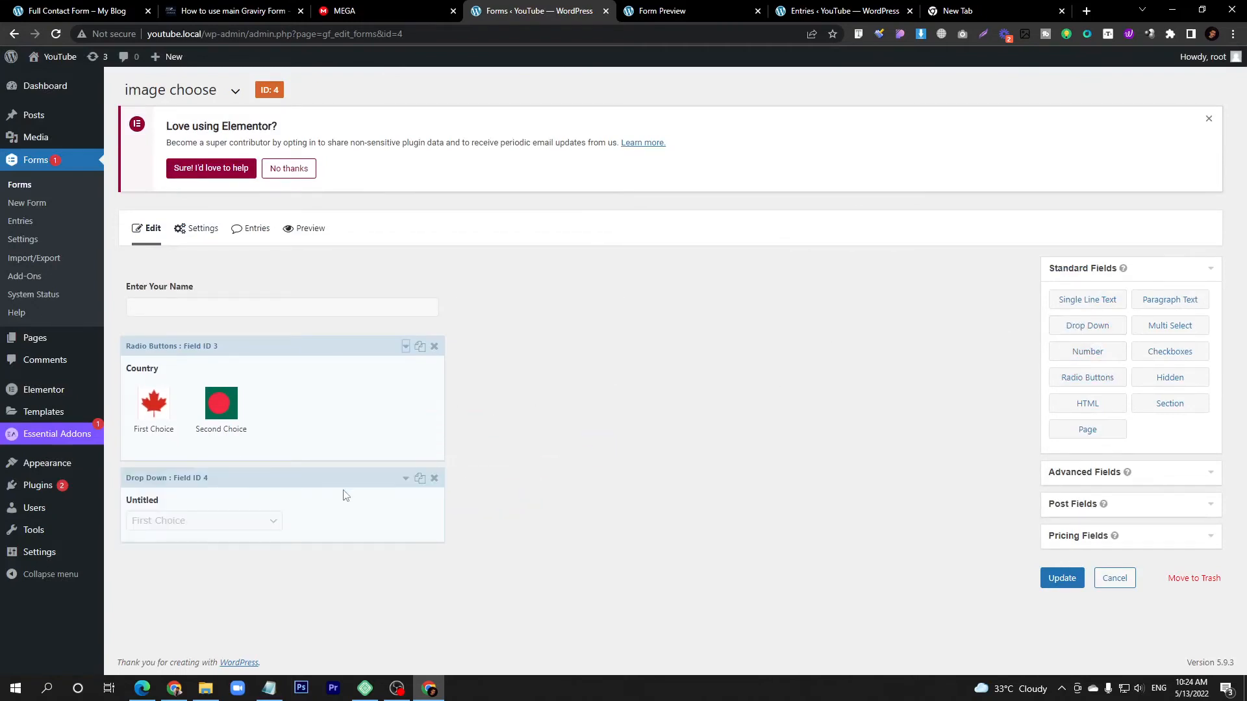
click(249, 504)
scroll(249, 504, down, 3)
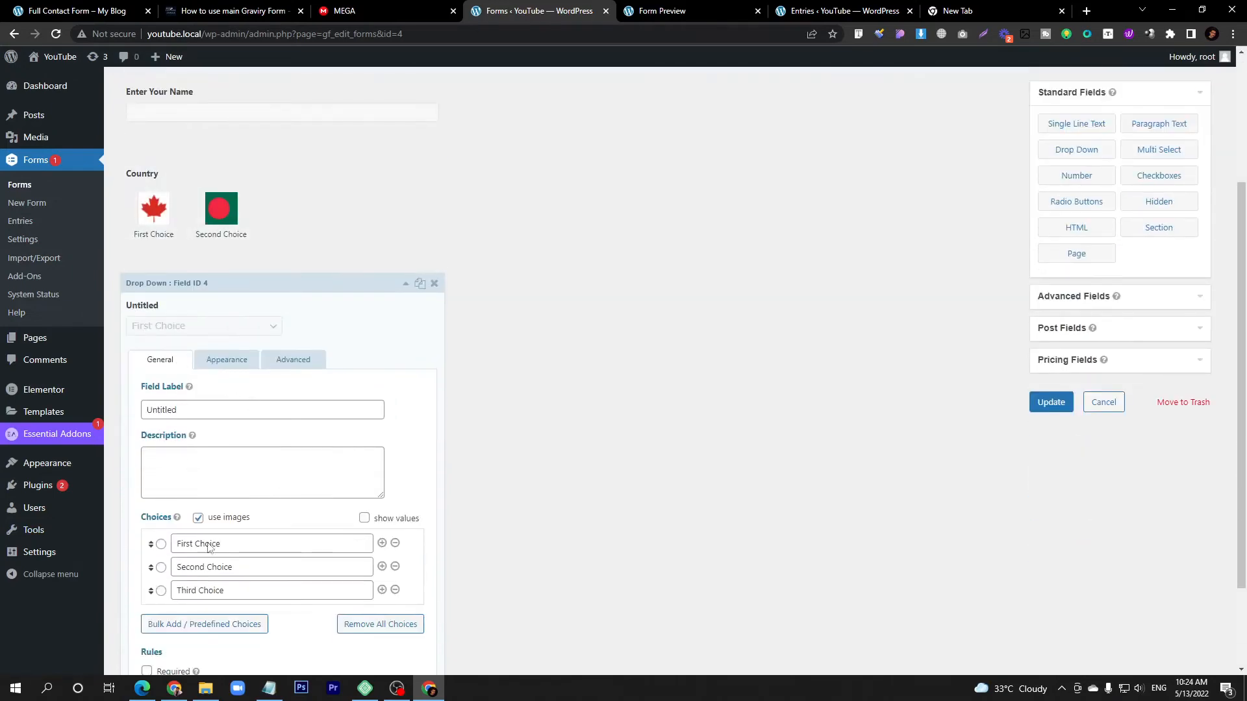
click(392, 590)
click(395, 566)
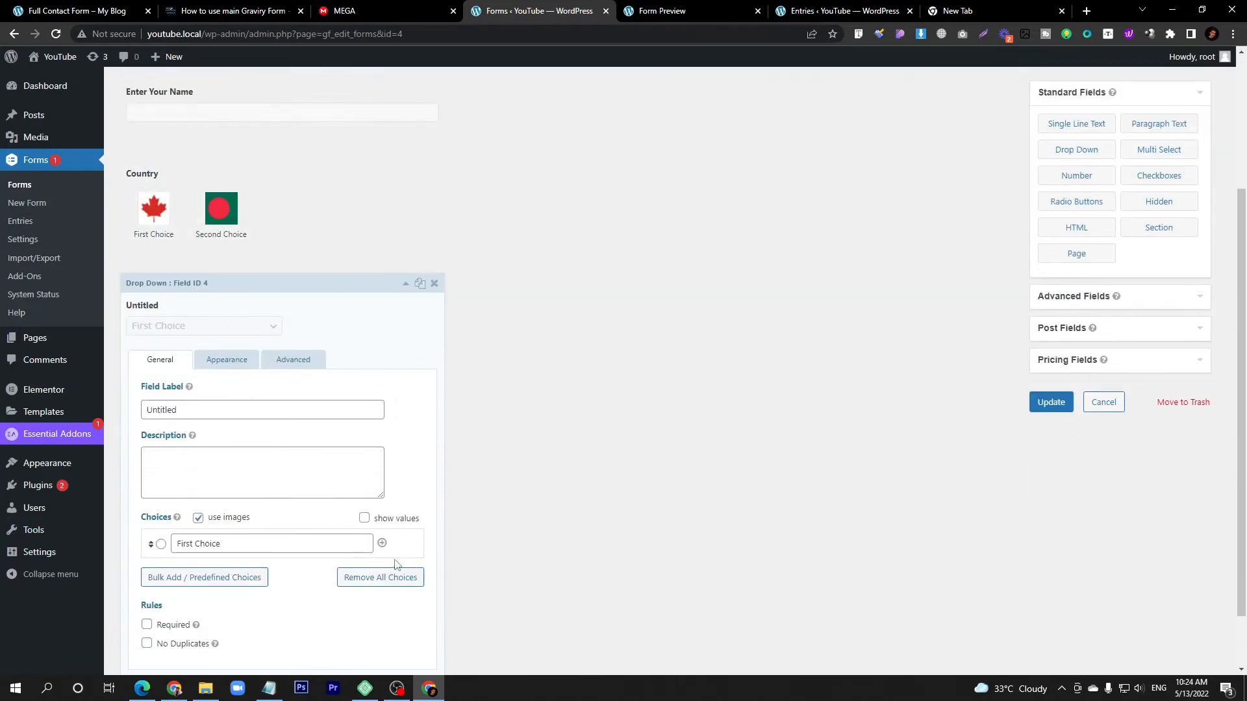
Open the bulk-add choices for the drop-down field and browse the predefined Countries list and the other categories.
click(205, 578)
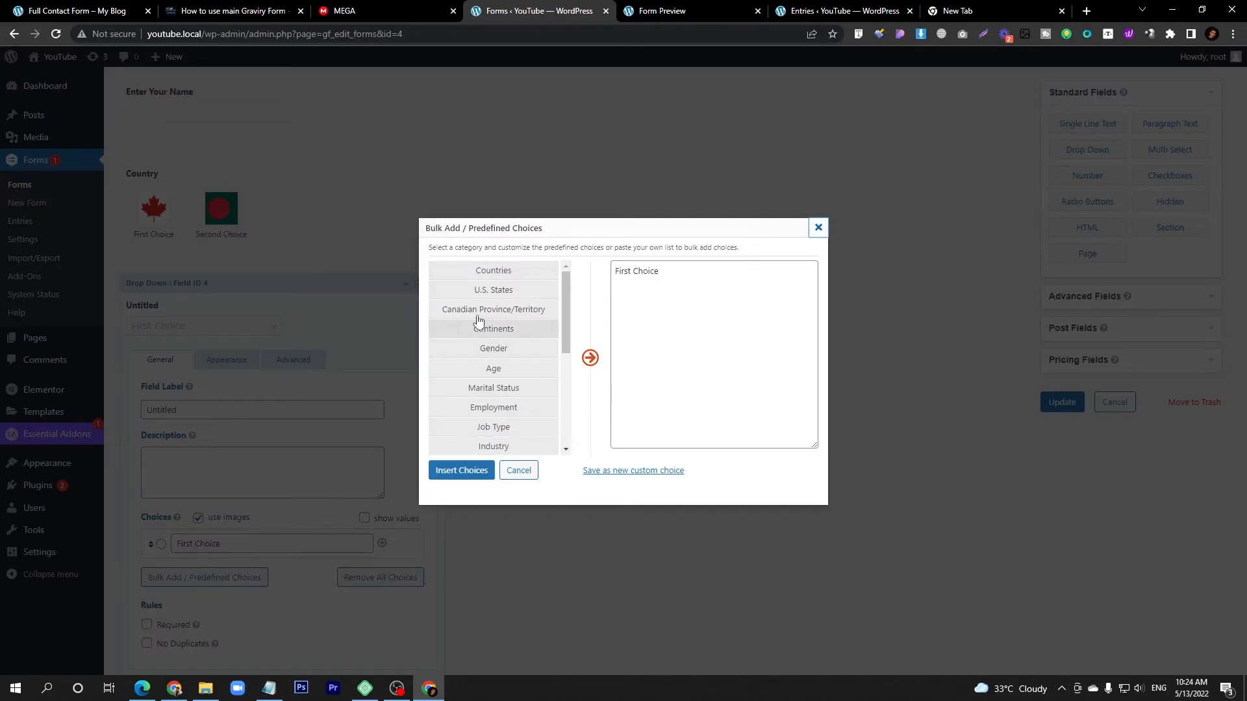
click(501, 273)
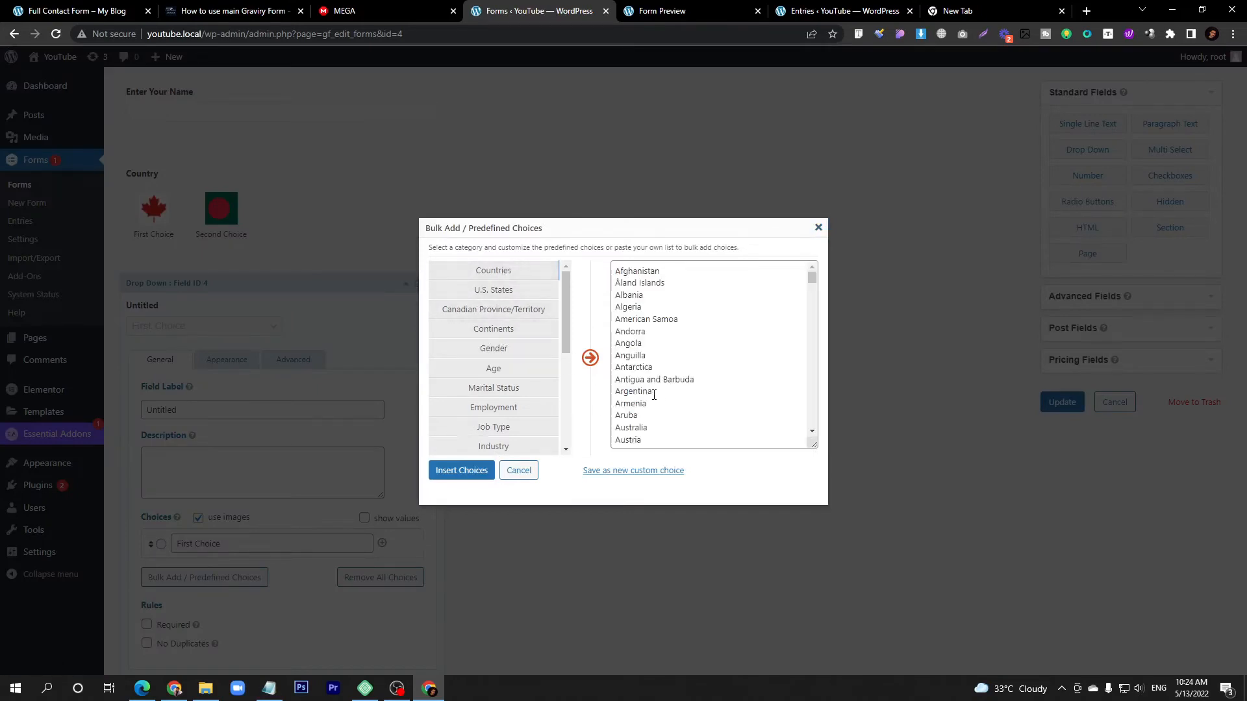
scroll(527, 377, down, 3)
scroll(524, 359, up, 4)
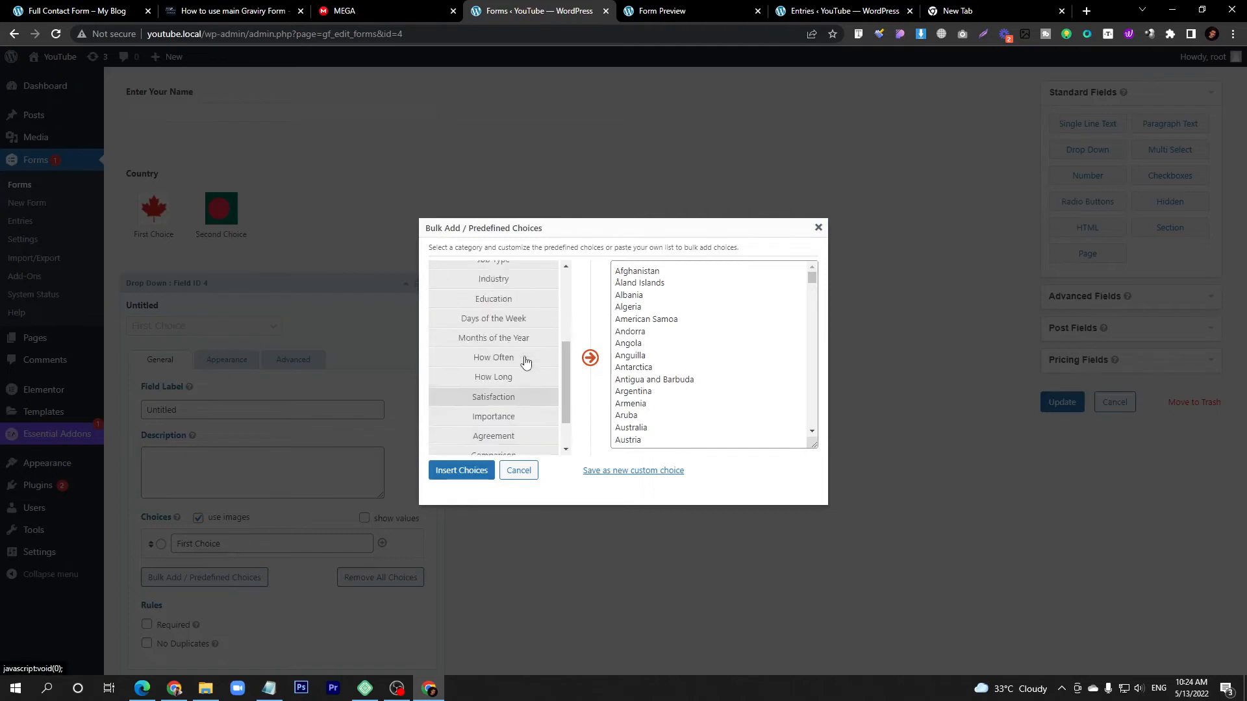
Search Google for "city of bangladesh" in the empty browser tab and open Wikipedia's list of cities and towns in Bangladesh.
click(993, 10)
click(277, 34)
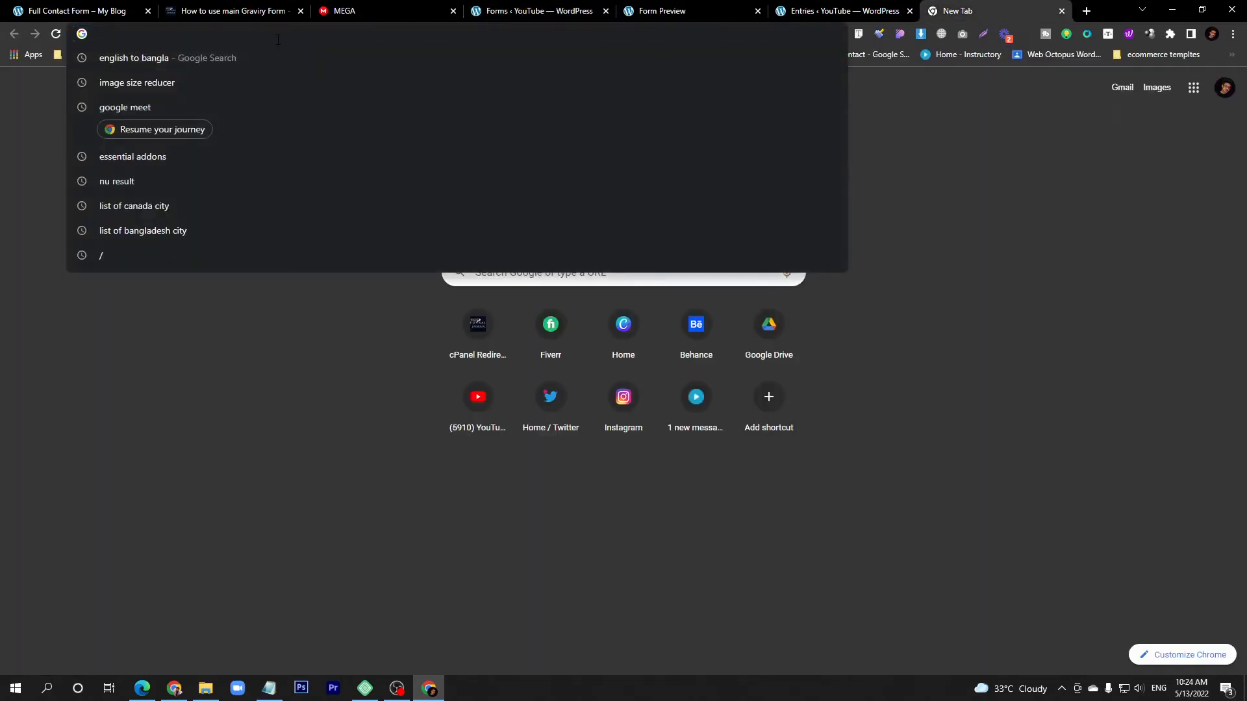
text(ci)
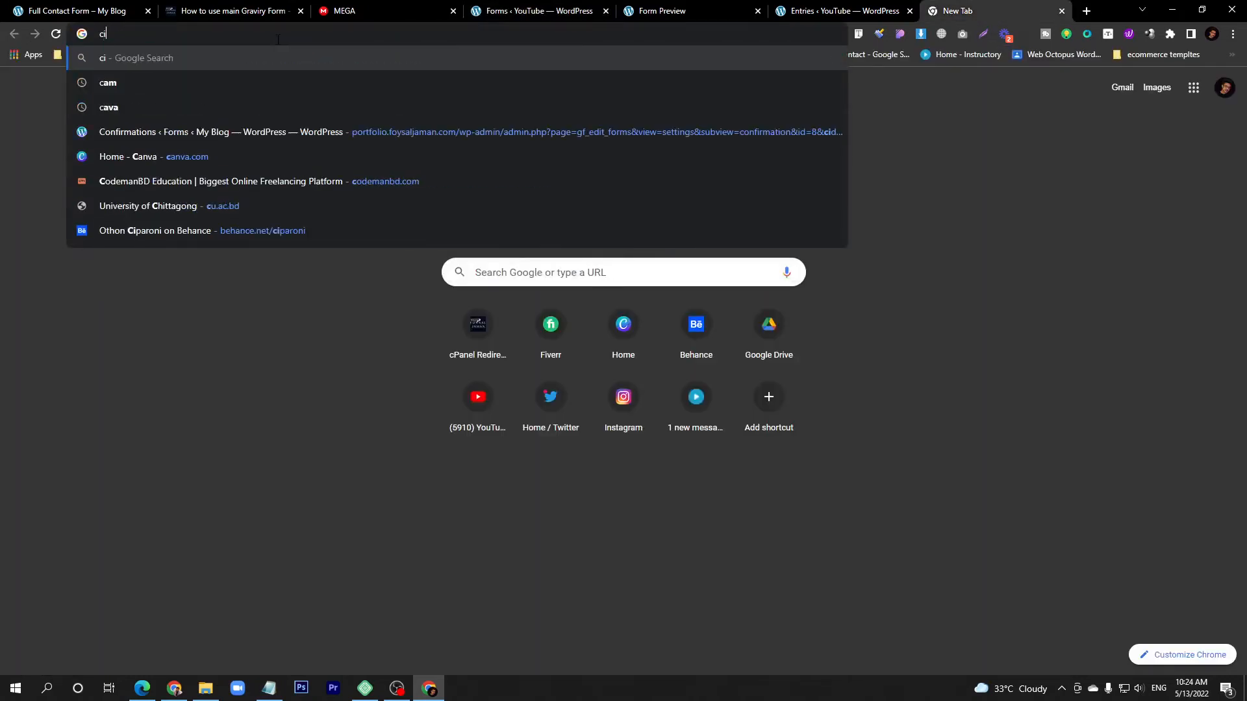
text(ty of)
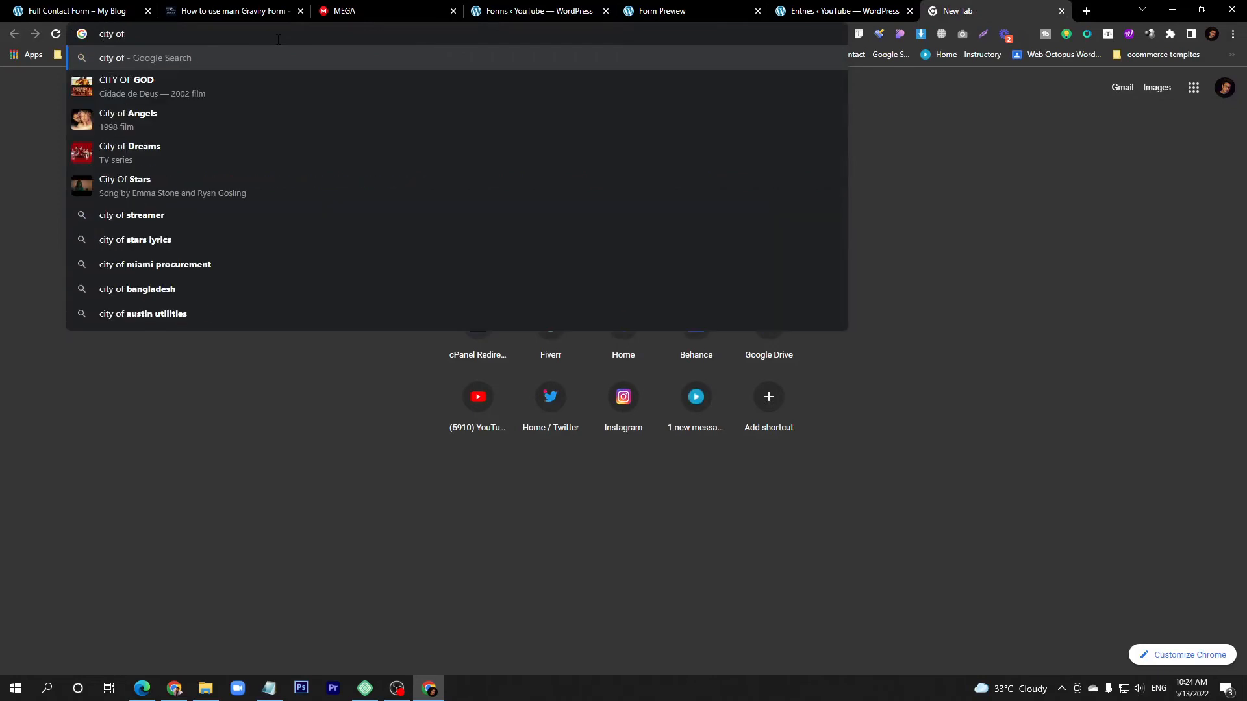
text( bangladesh)
key(Return)
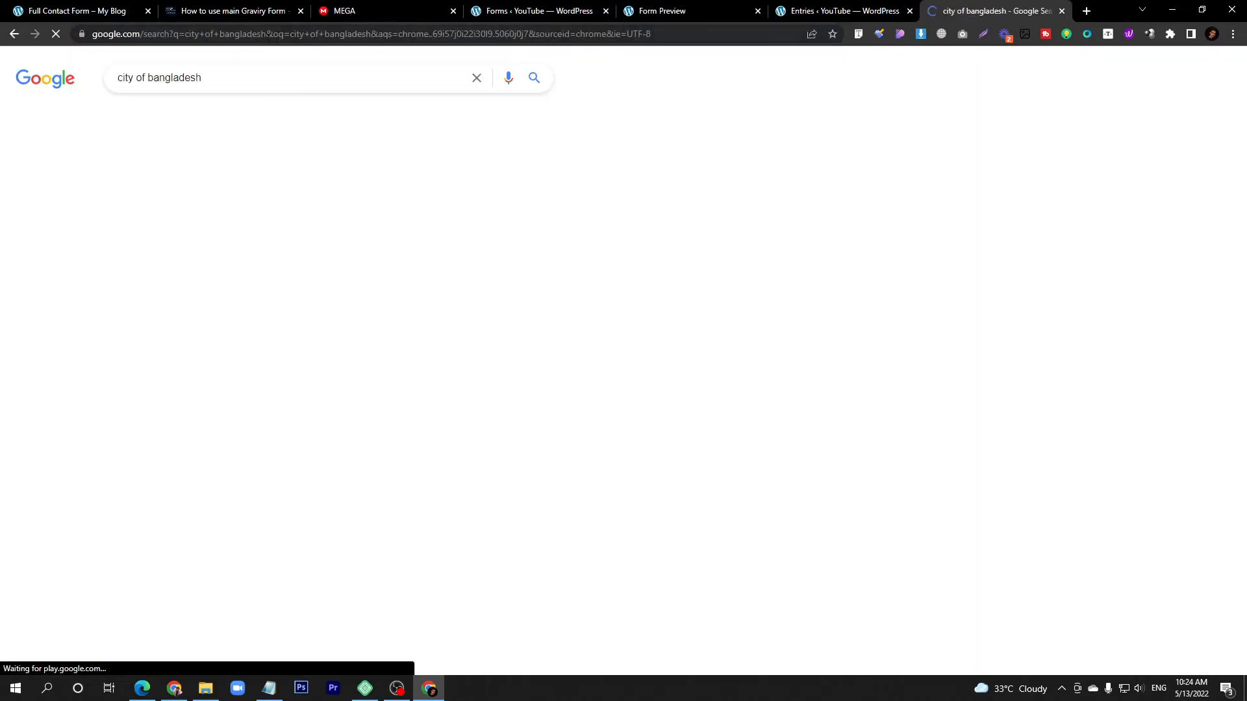
click(164, 361)
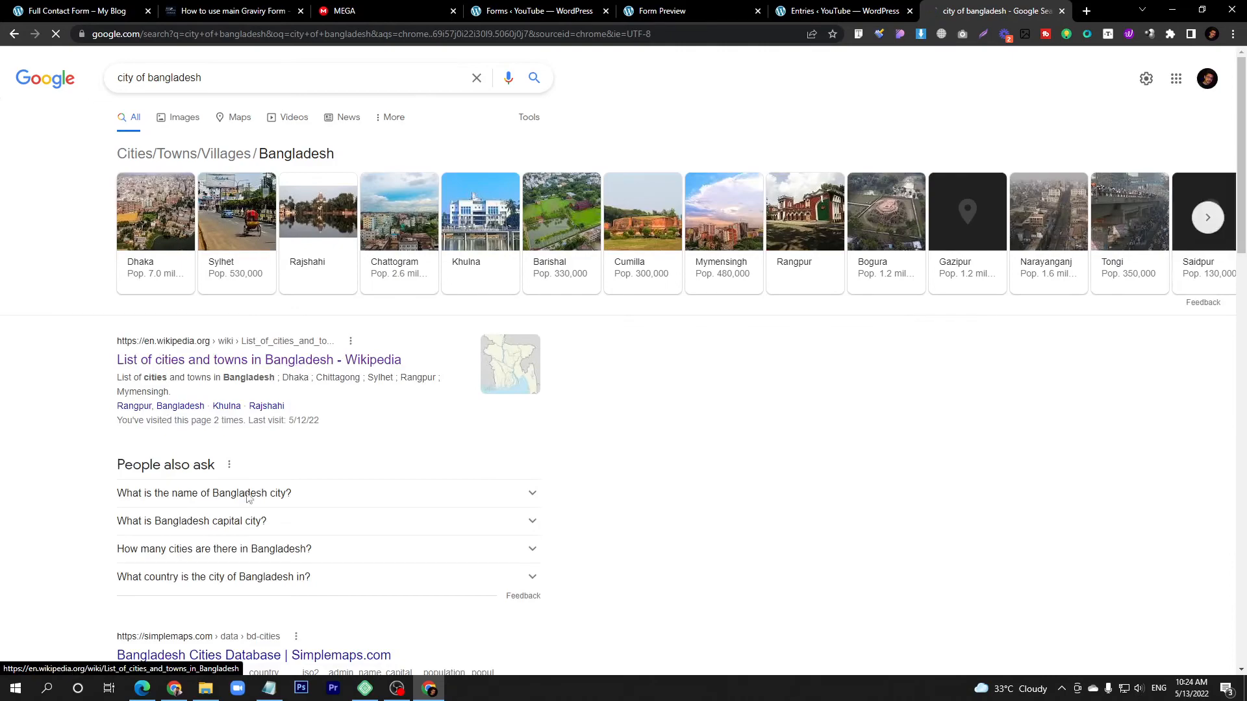
Copy the whole major cities table from the Wikipedia page and shrink the browser window to expose the desktop.
scroll(189, 456, down, 7)
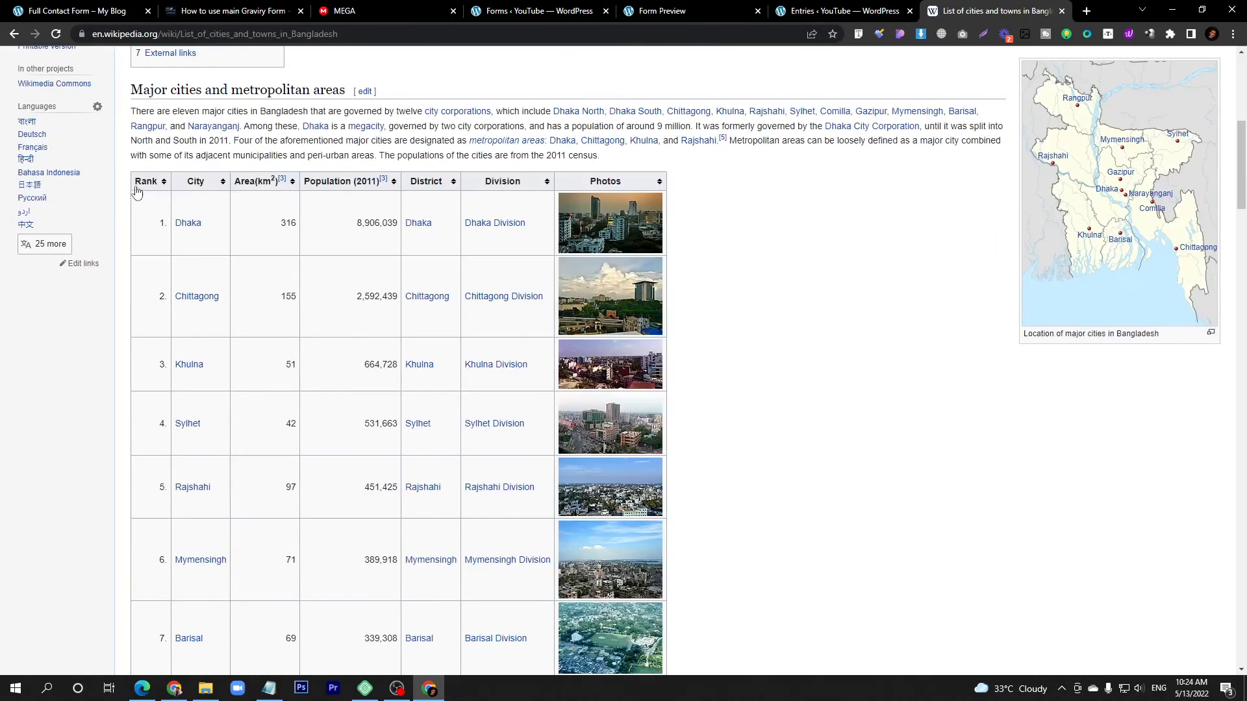
drag(132, 179, 448, 519)
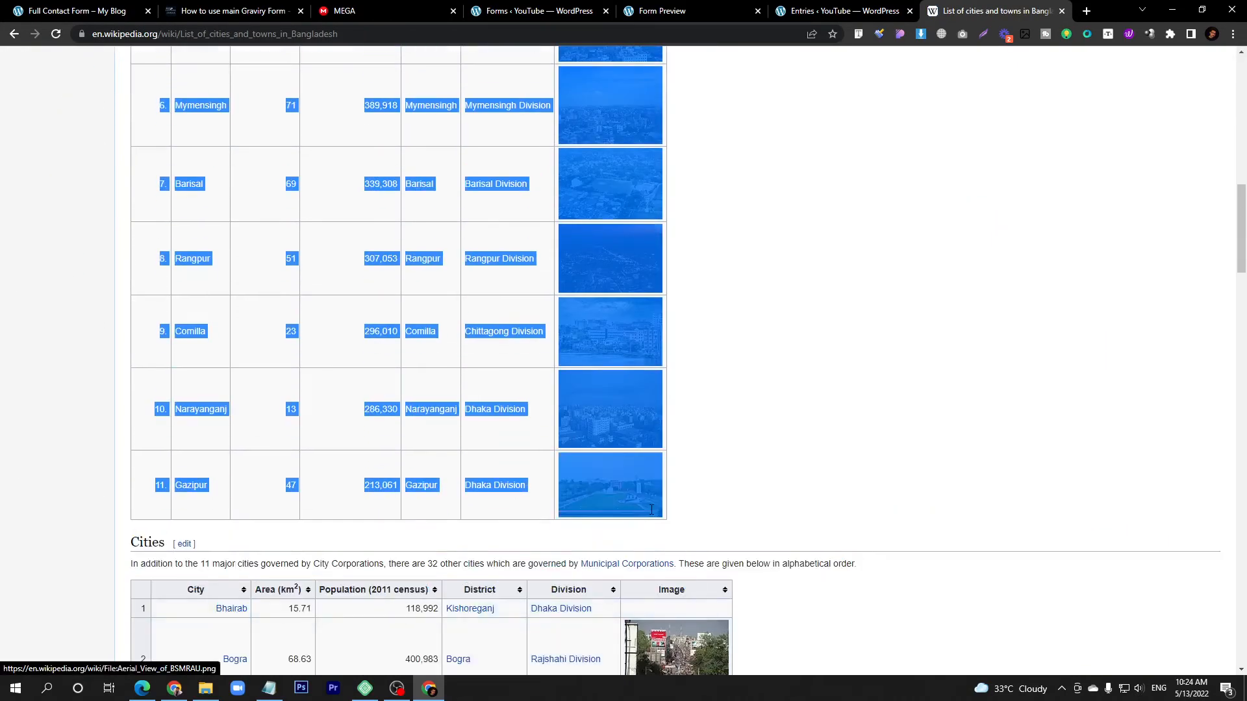
click(1202, 10)
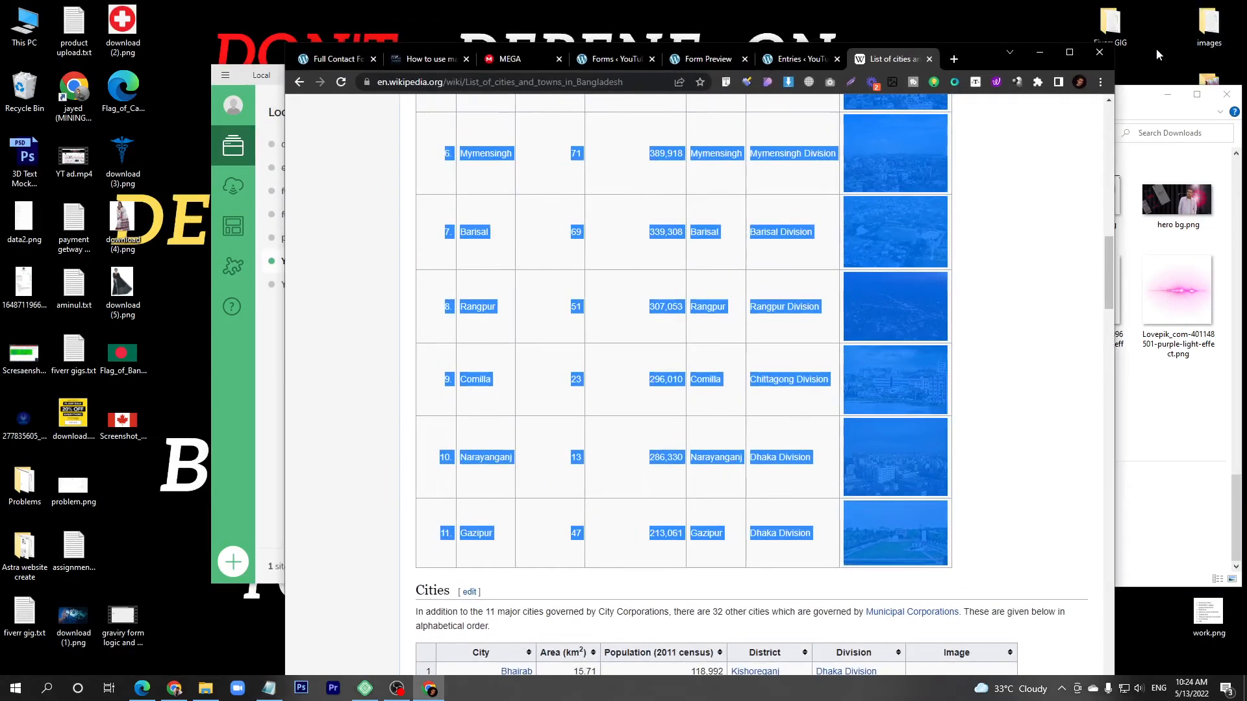
right_click(157, 528)
mouse_move(207, 487)
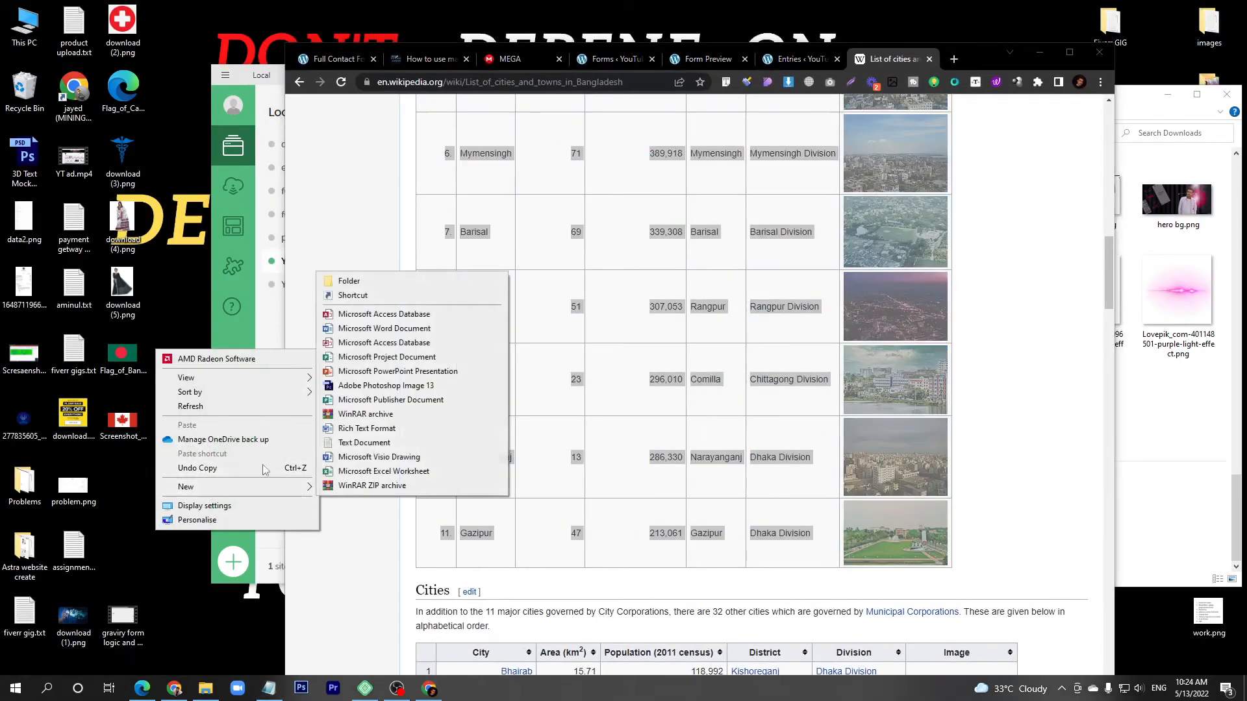
click(388, 399)
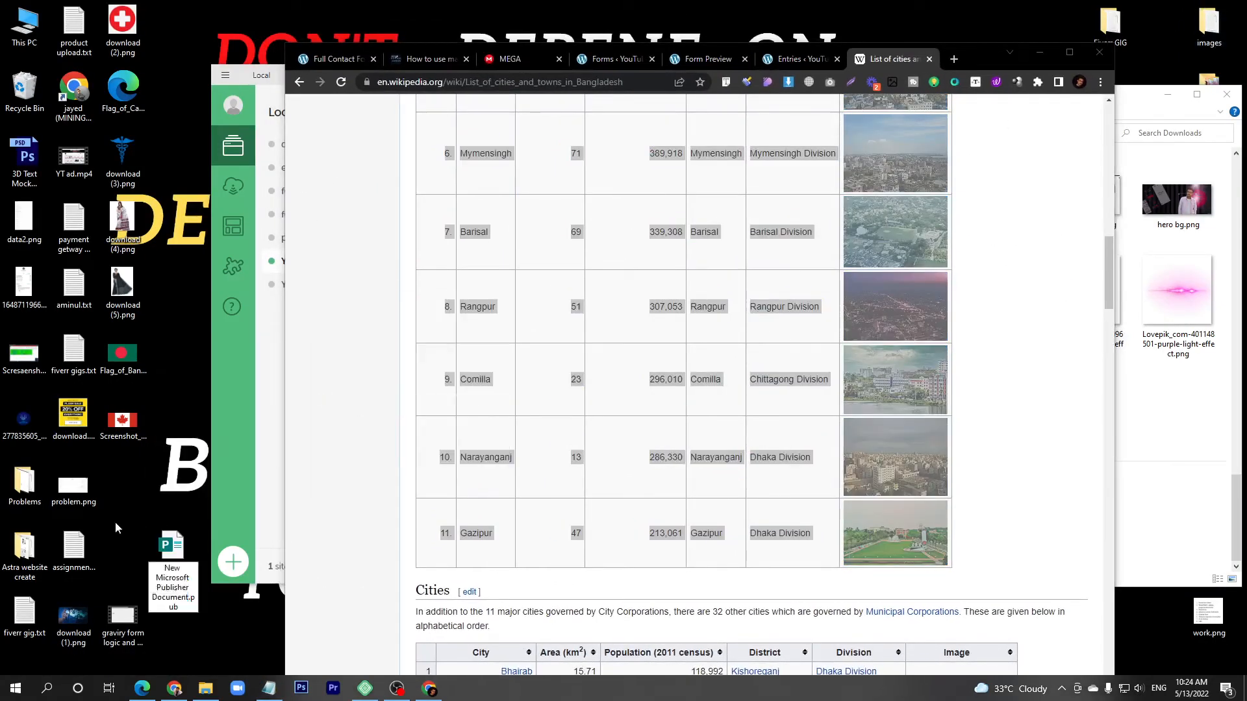
double_click(172, 572)
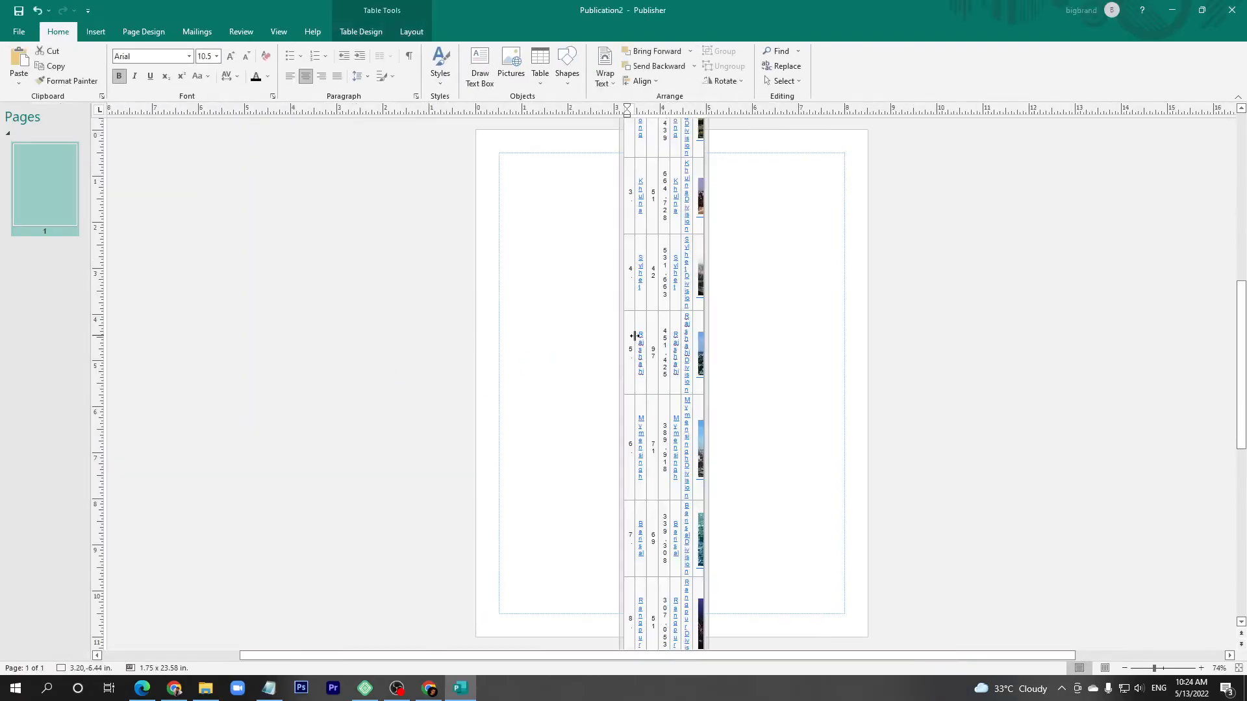
scroll(686, 311, up, 5)
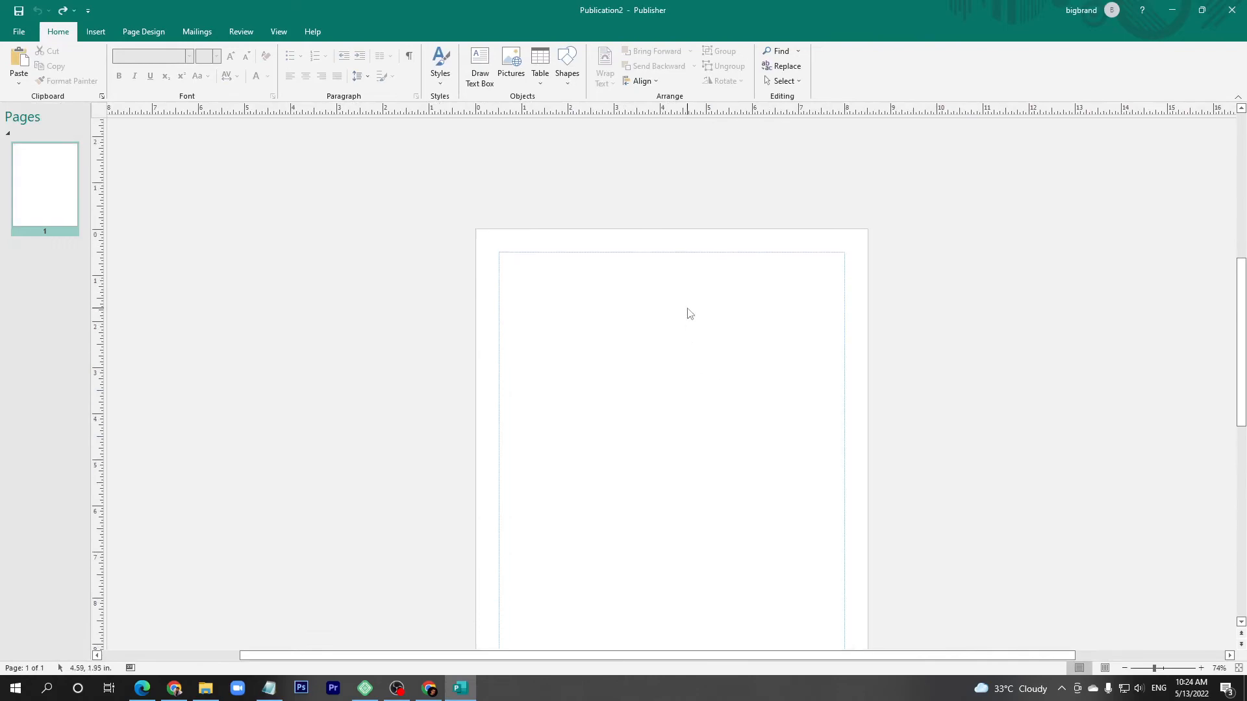
click(1232, 9)
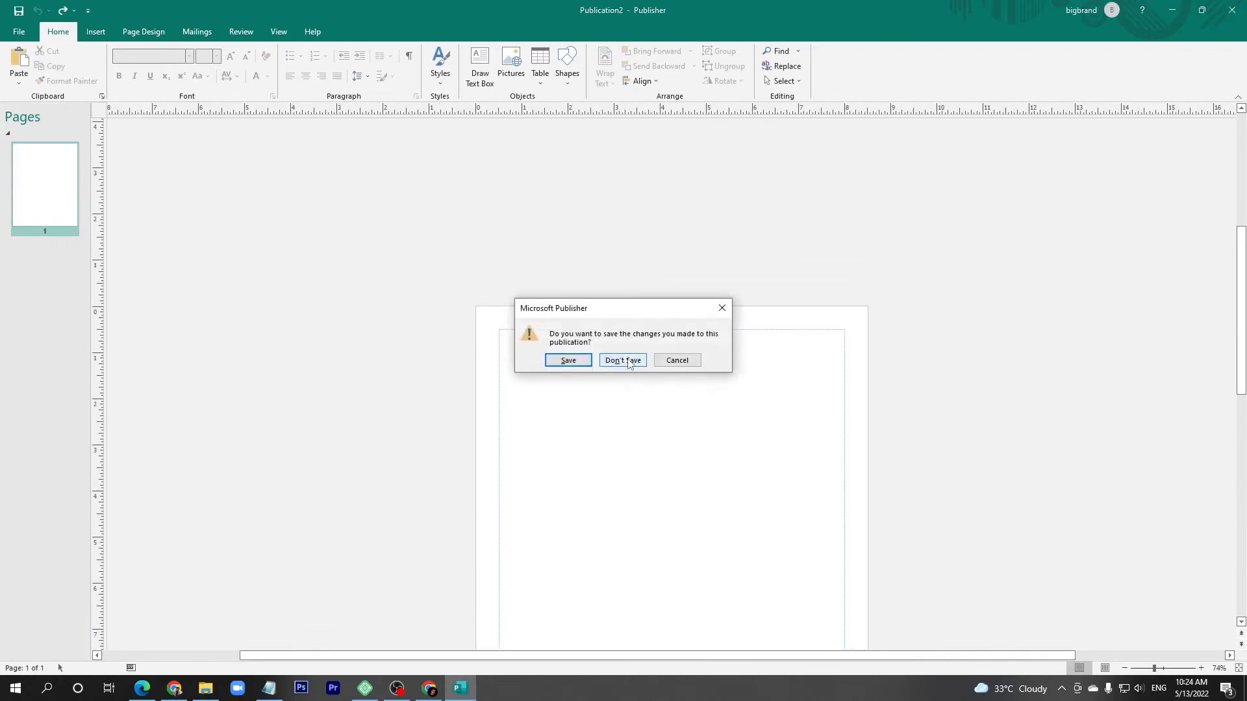
click(622, 361)
Create a new Microsoft Excel worksheet on the desktop, open it in Excel and paste the copied cities table.
right_click(130, 500)
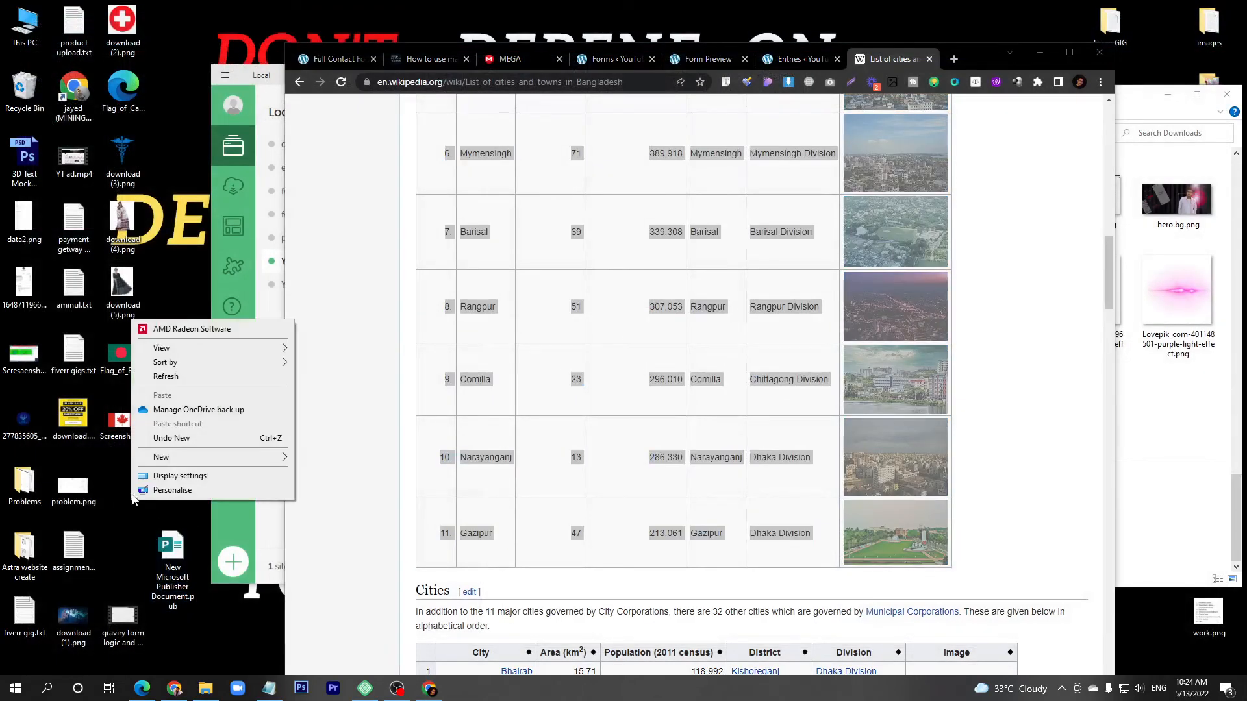
mouse_move(156, 463)
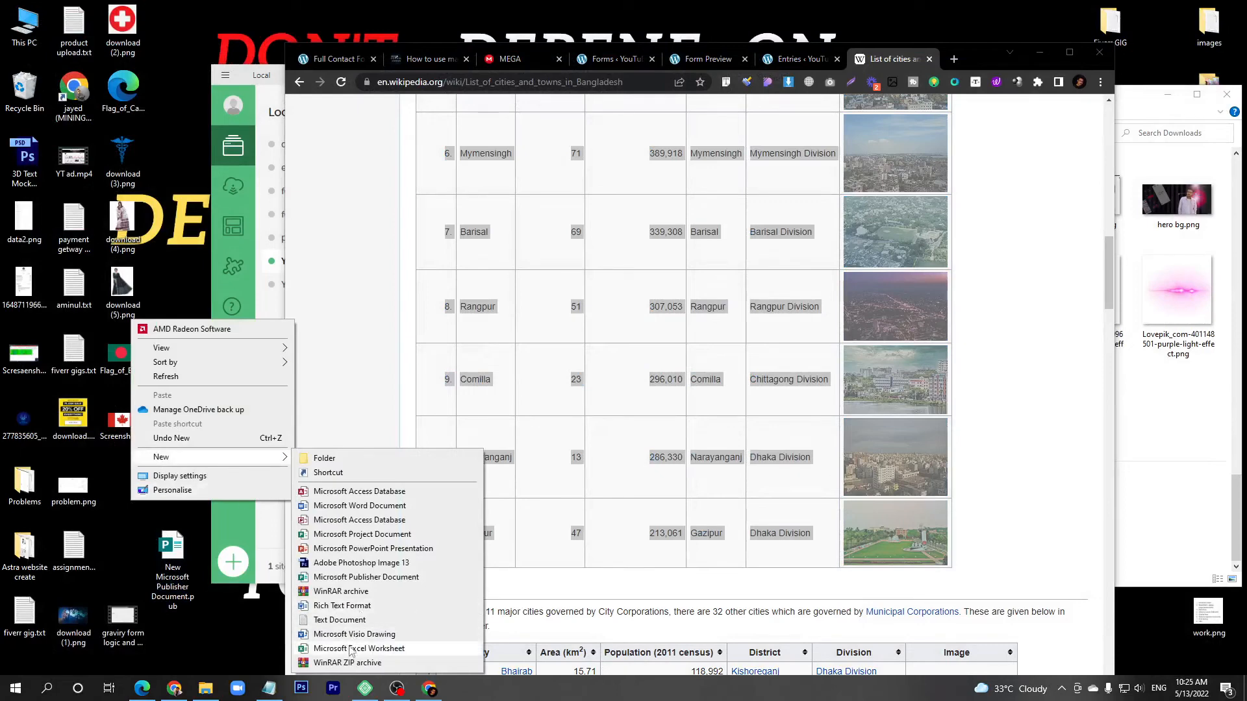
click(351, 649)
key(Return)
double_click(123, 565)
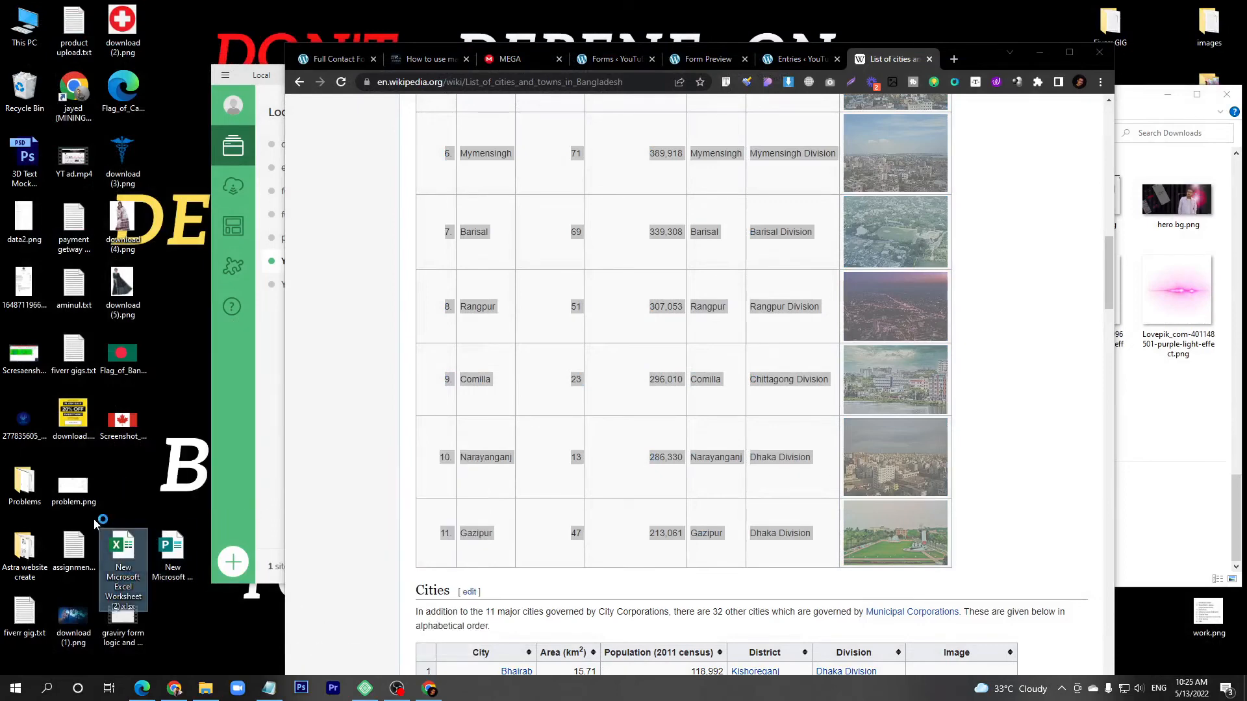
key(ctrl+v)
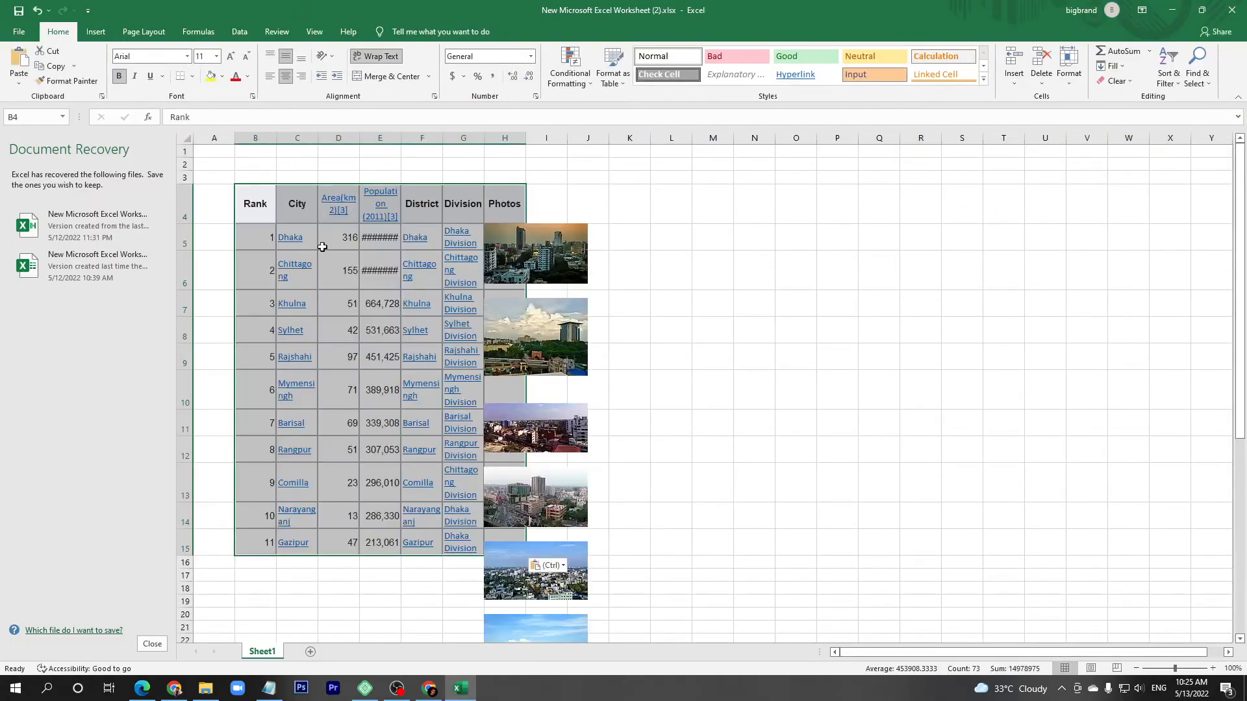
Copy only the city names from Dhaka through Gazipur in the worksheet's City column.
click(754, 356)
drag(295, 240, 294, 546)
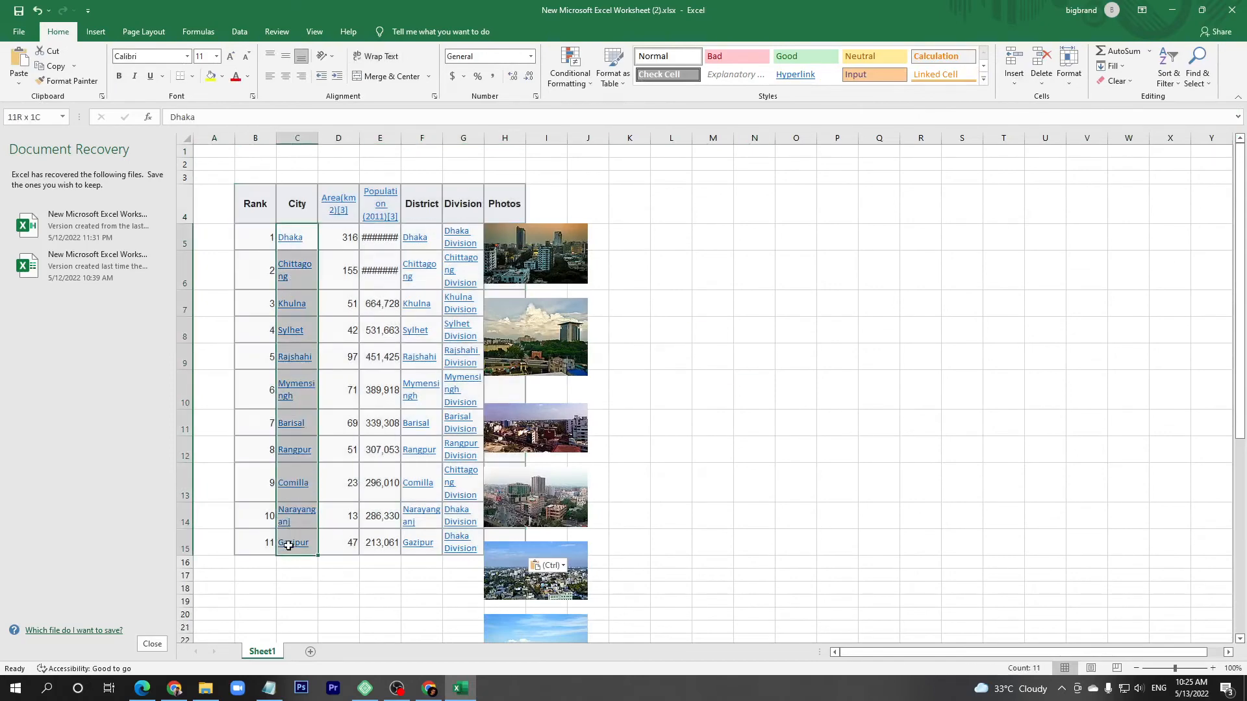
key(ctrl+c)
Switch back to the form editor in the browser, start a new custom choice and replace the country list with the copied city names.
click(1171, 10)
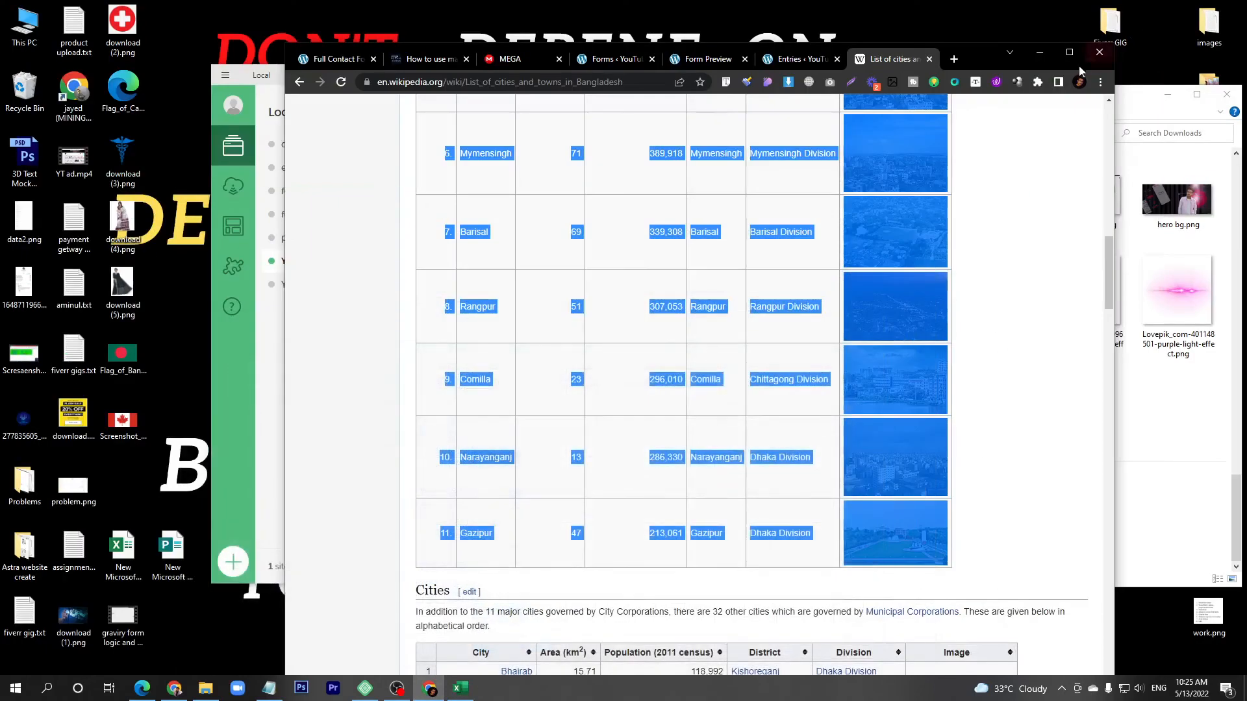
click(1075, 55)
click(539, 11)
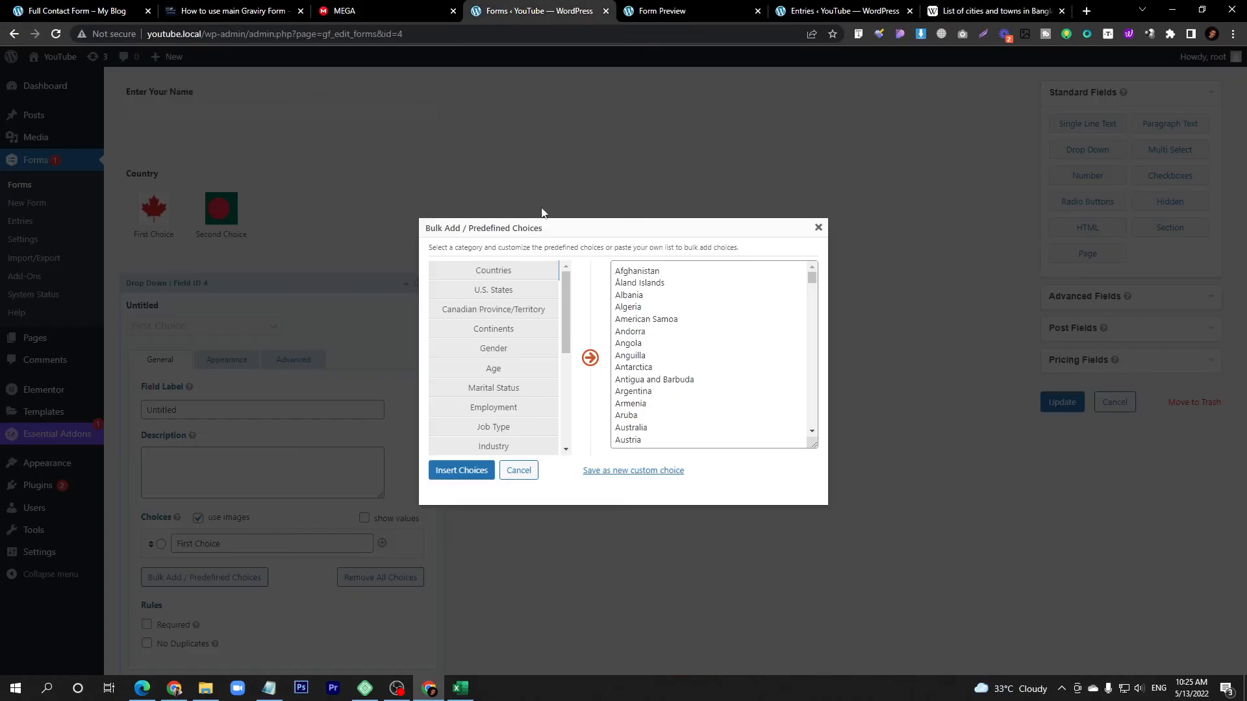
click(625, 475)
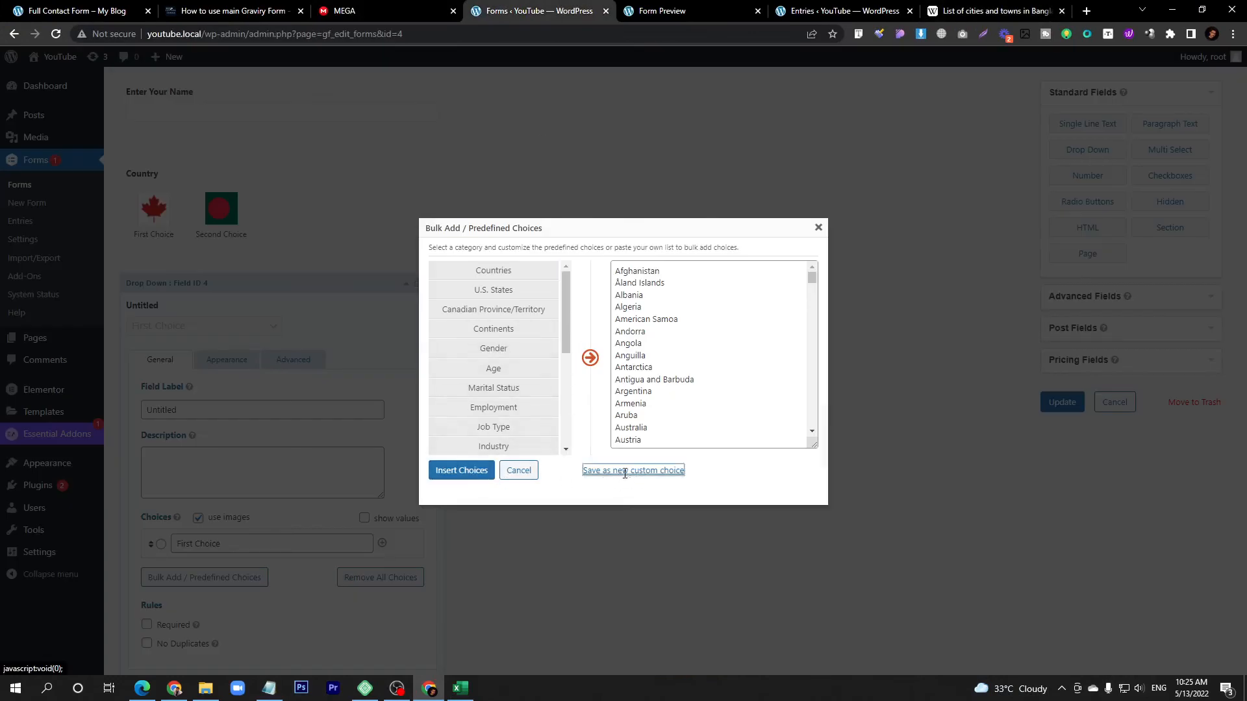
key(ctrl+a)
key(ctrl+v)
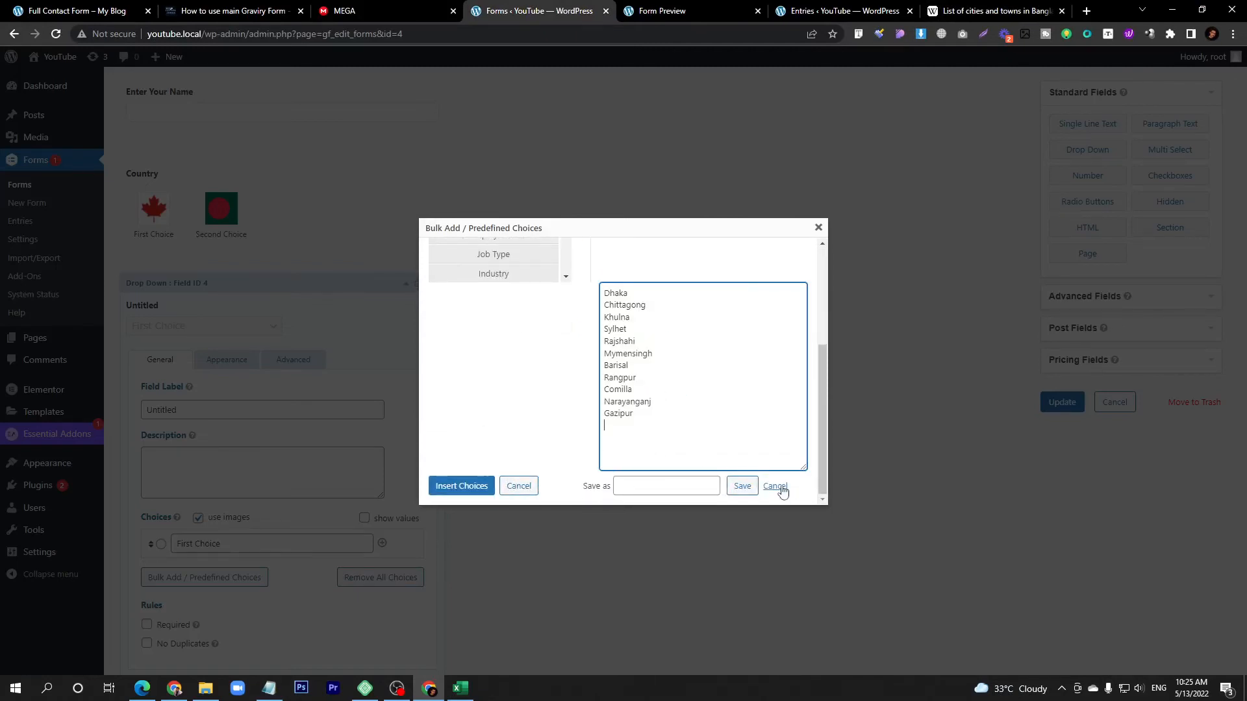
Save the pasted city list as a custom choice named bd and insert its entries as the drop-down's choices.
click(645, 486)
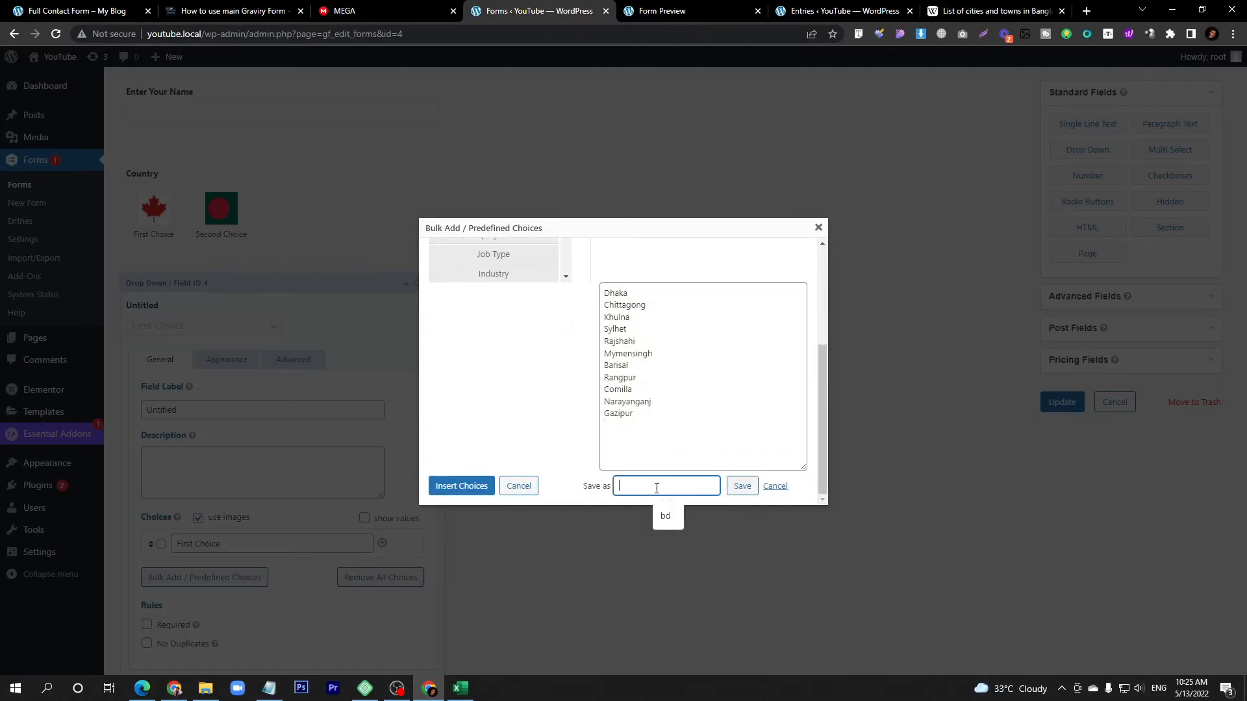
click(666, 515)
click(741, 484)
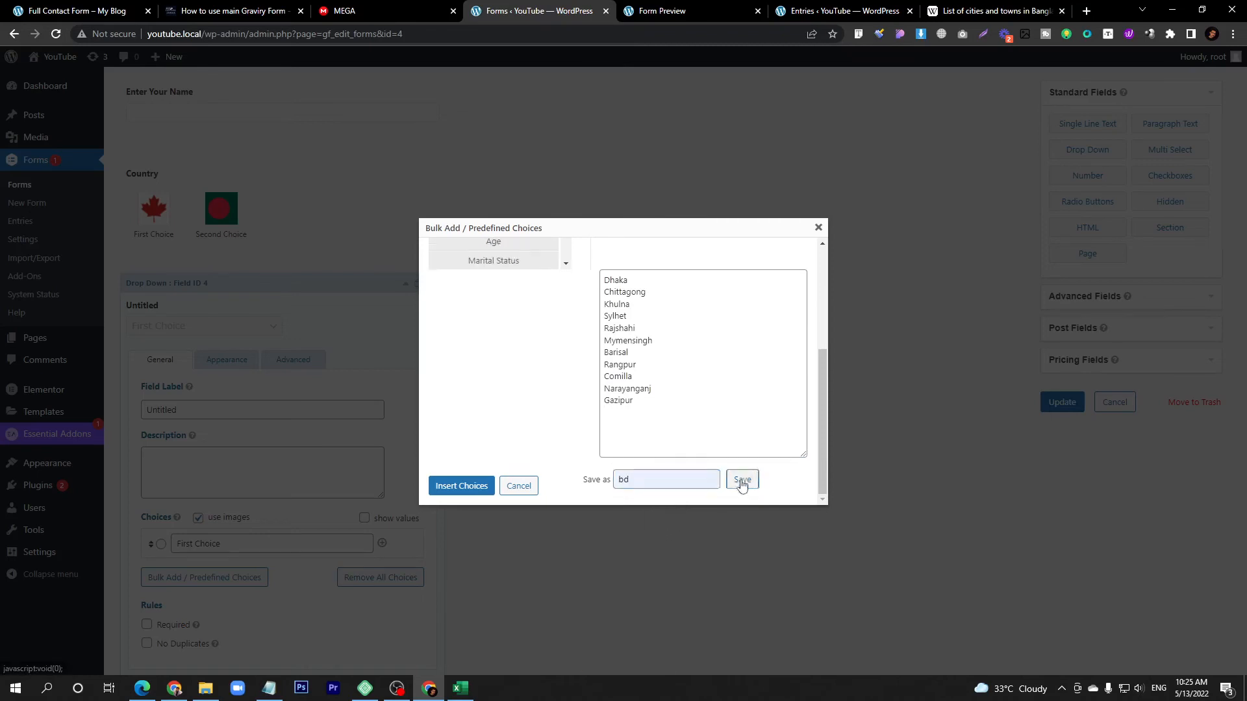
click(453, 491)
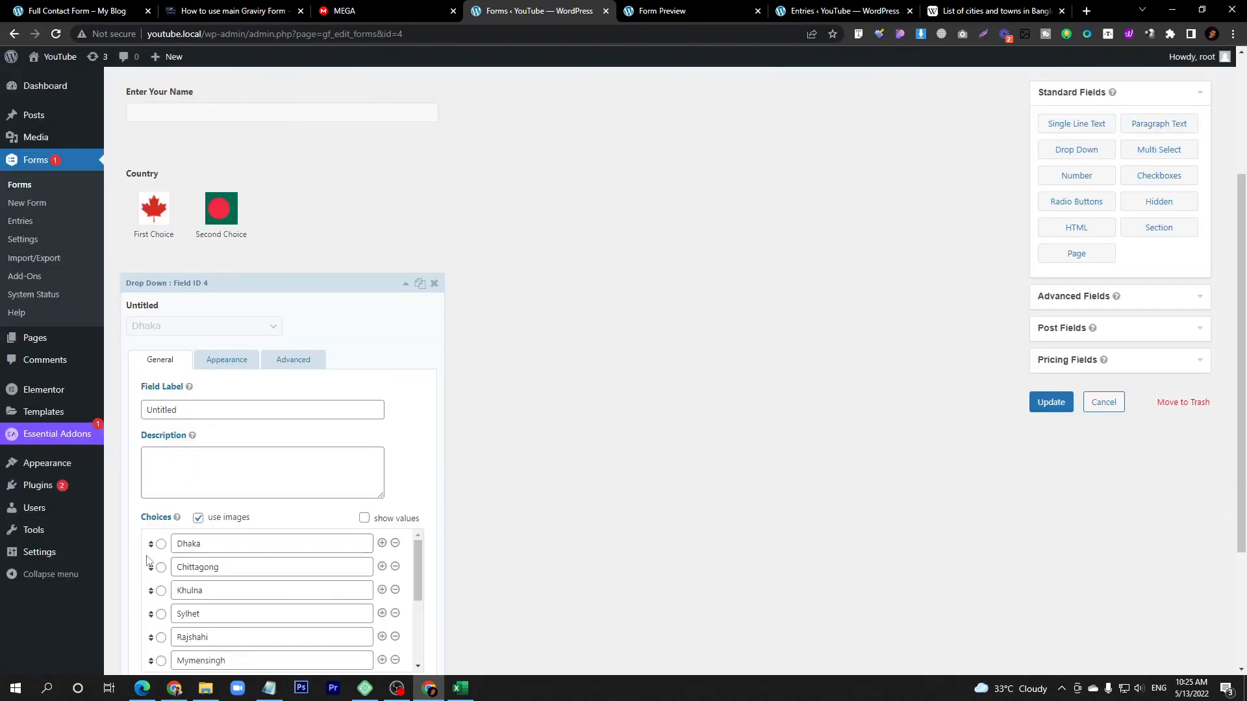
scroll(148, 560, down, 6)
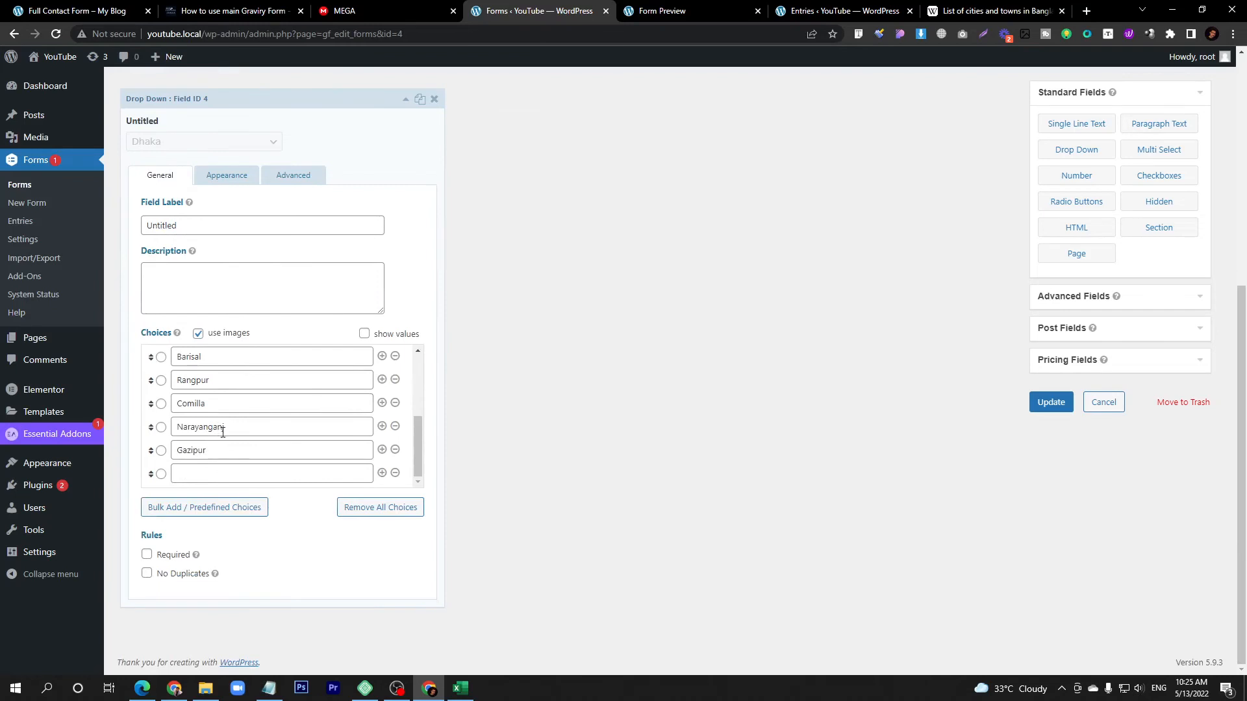
scroll(222, 432, up, 5)
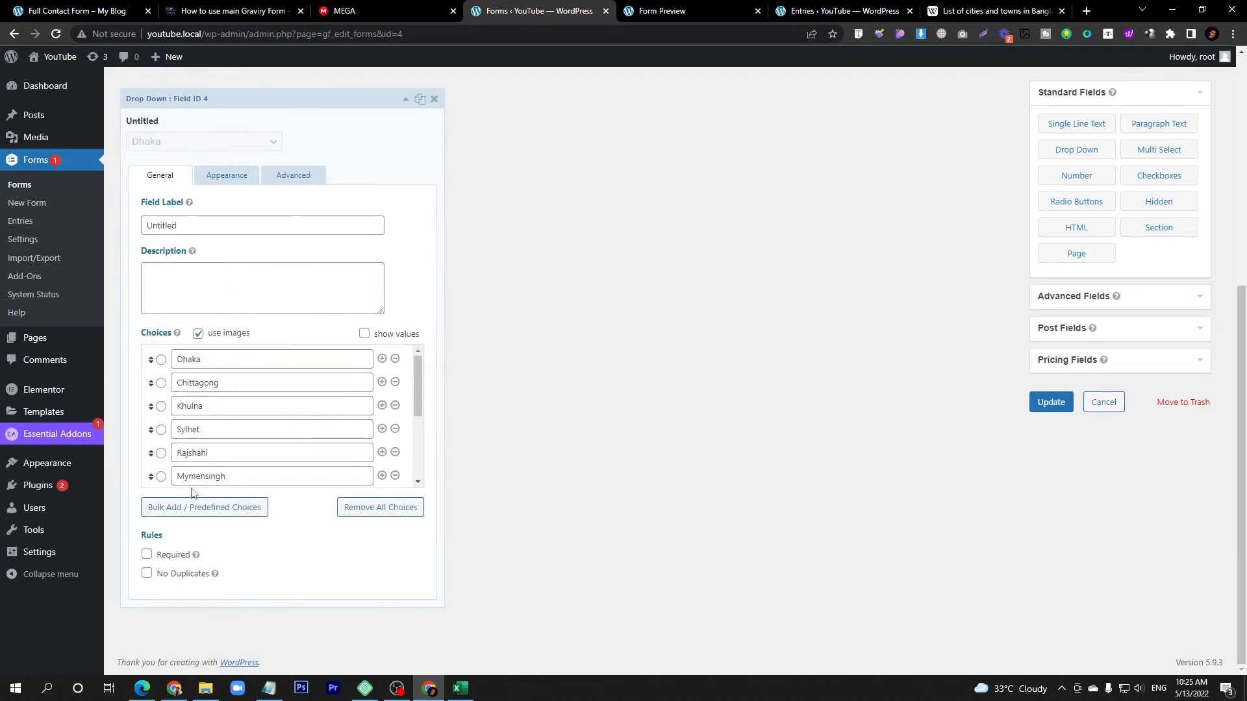
Label the city drop-down field "City of bangladesh" and collapse its settings.
click(208, 228)
double_click(207, 228)
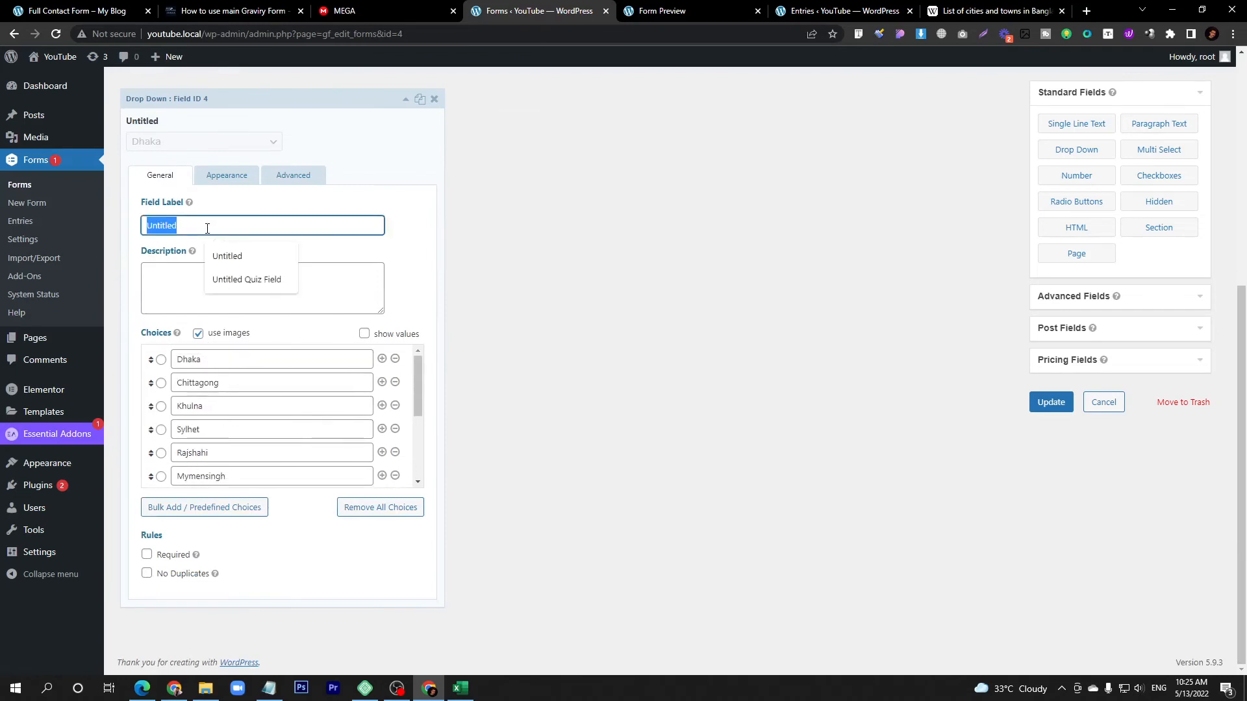
text(City of bangladesh)
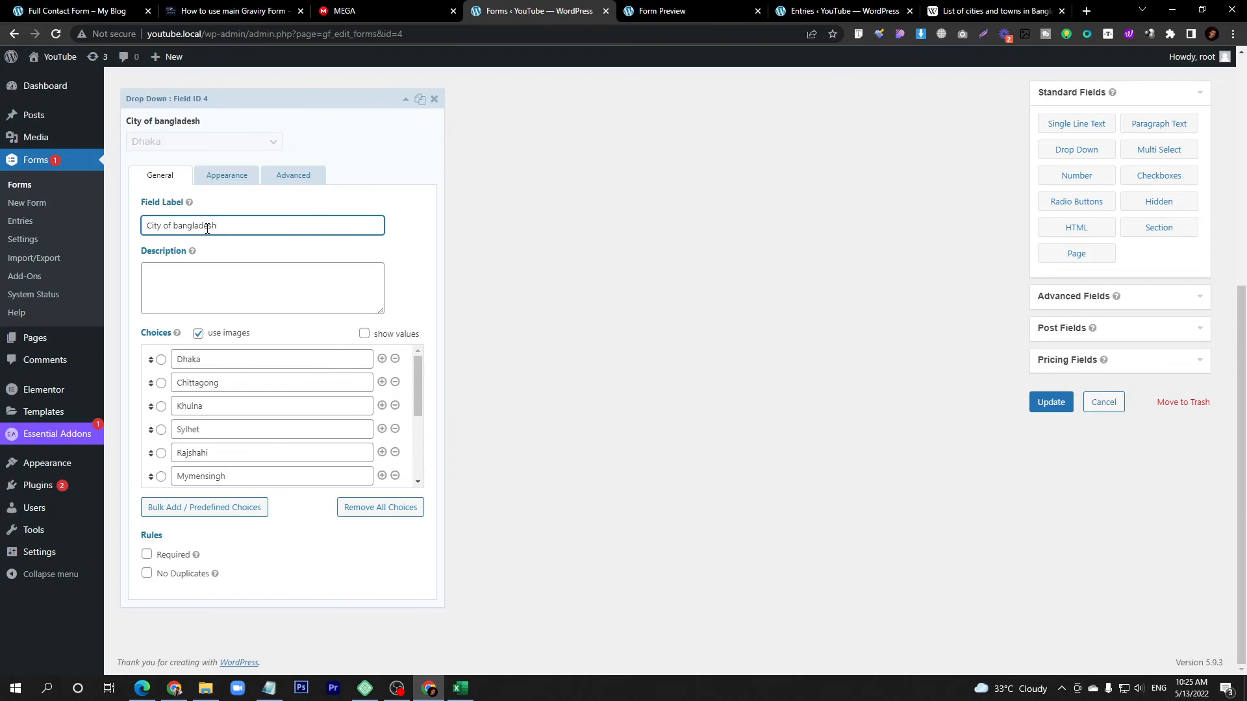
scroll(179, 301, up, 3)
click(237, 291)
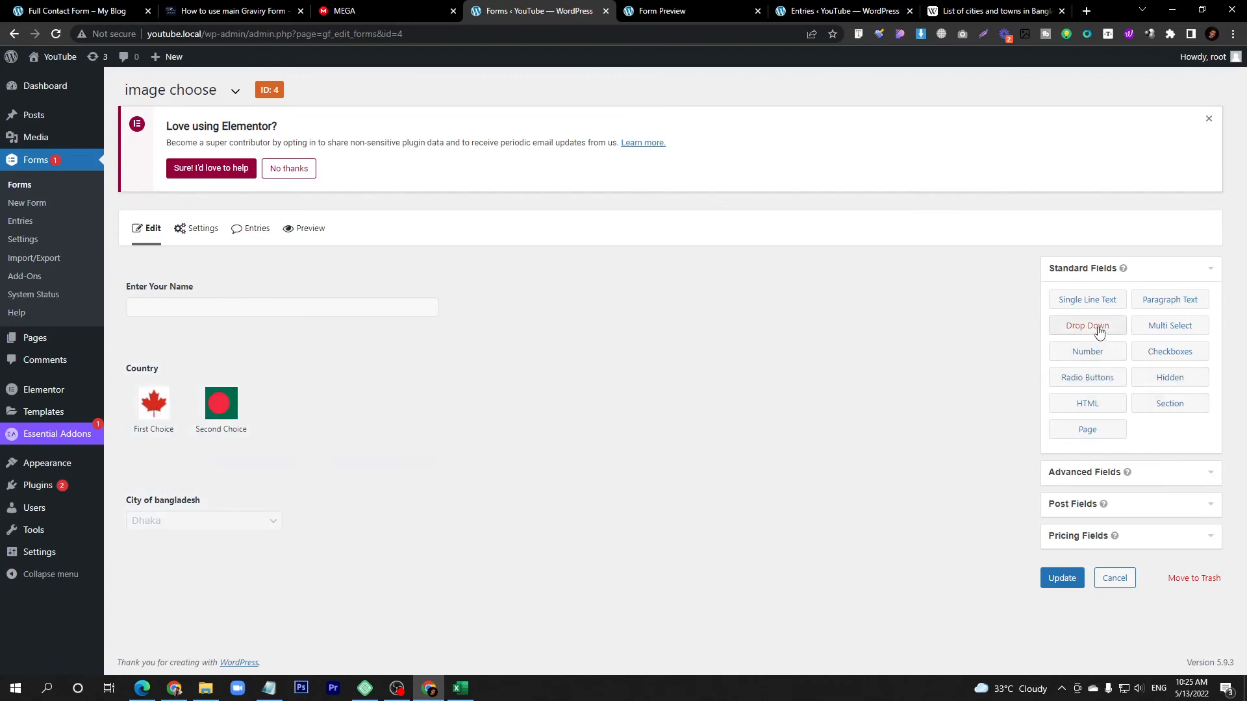
Add another drop-down field below City of bangladesh and label it "Canada".
drag(1091, 327, 178, 573)
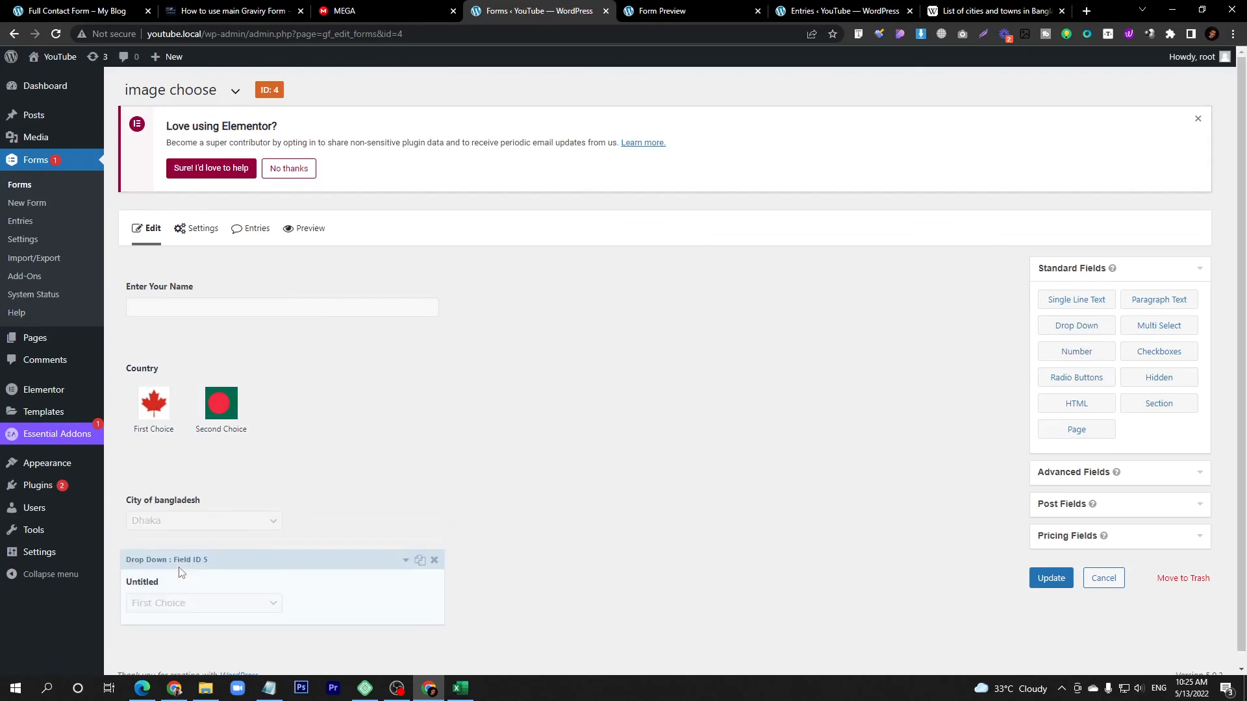
click(179, 572)
scroll(177, 572, down, 2)
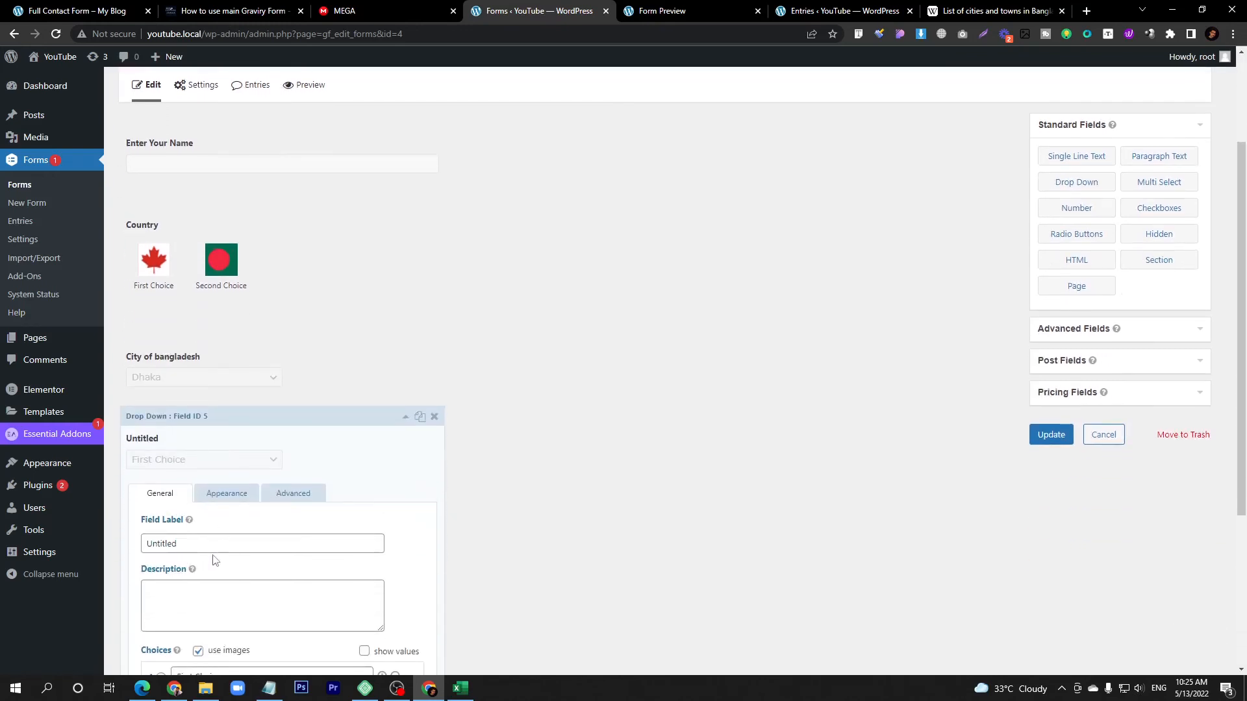
double_click(212, 544)
text(Canada)
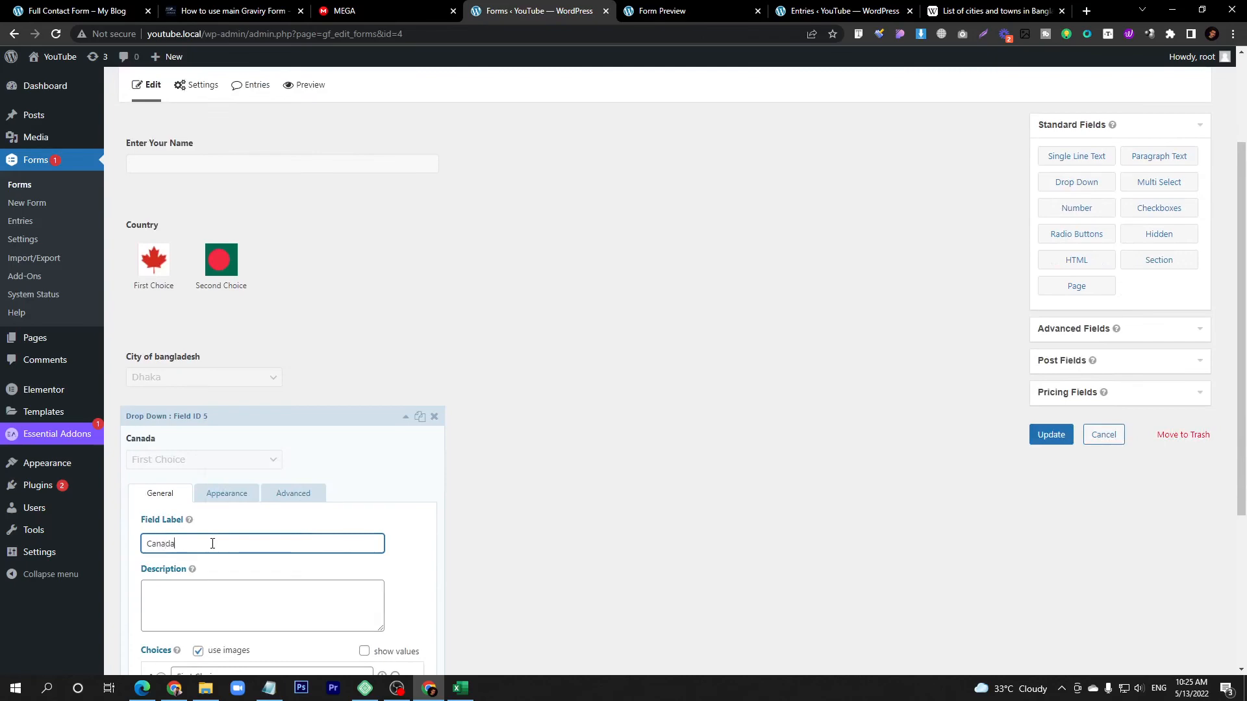
Fill the Canada drop-down with the predefined U.S. States choices and update the form.
scroll(212, 544, down, 4)
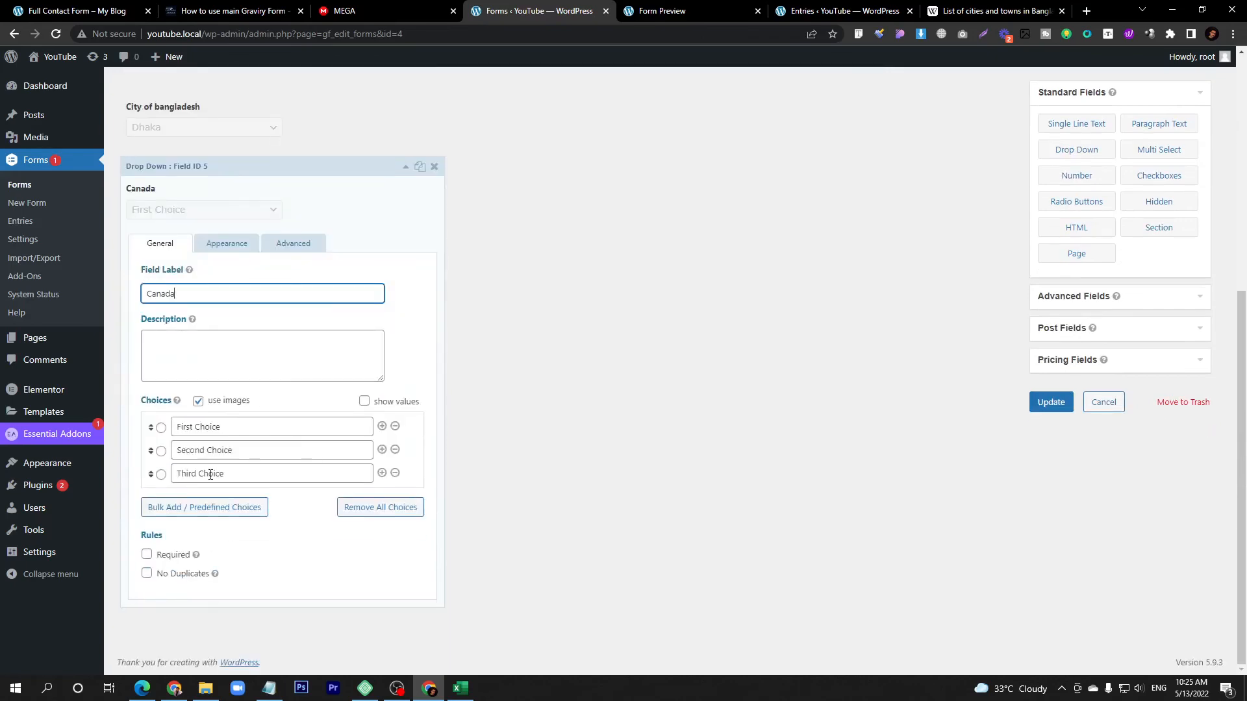
click(206, 511)
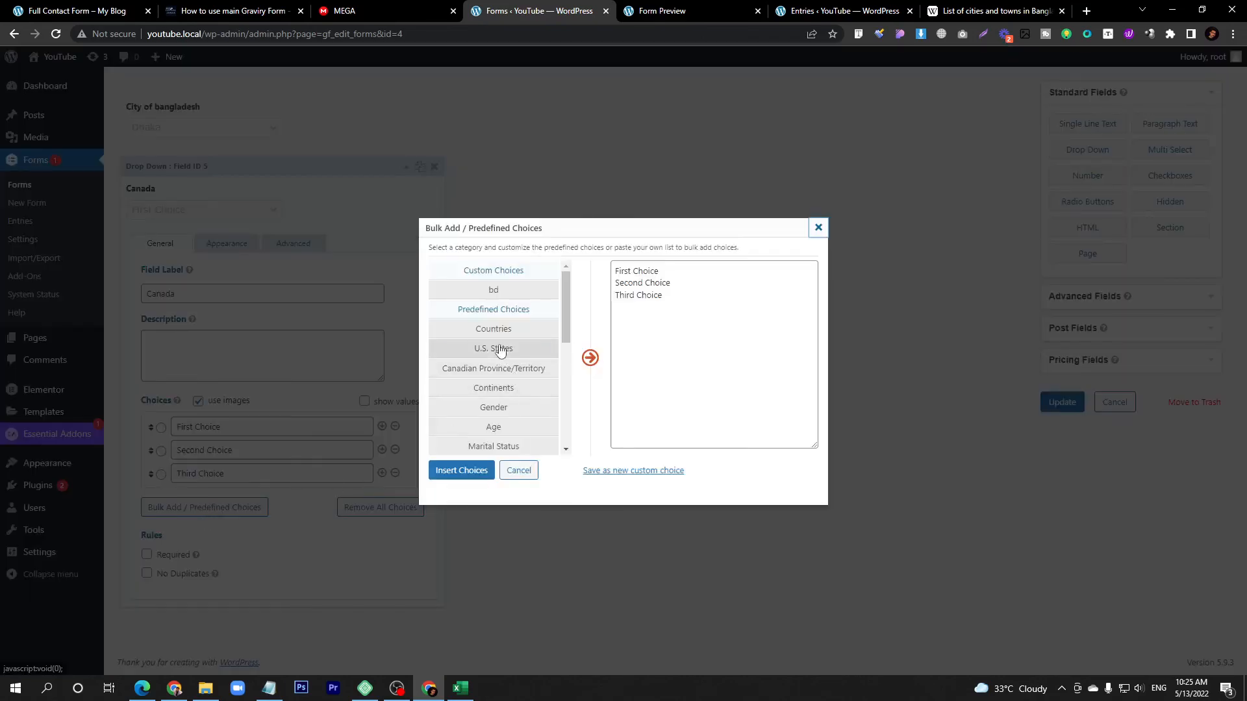
click(492, 348)
click(448, 470)
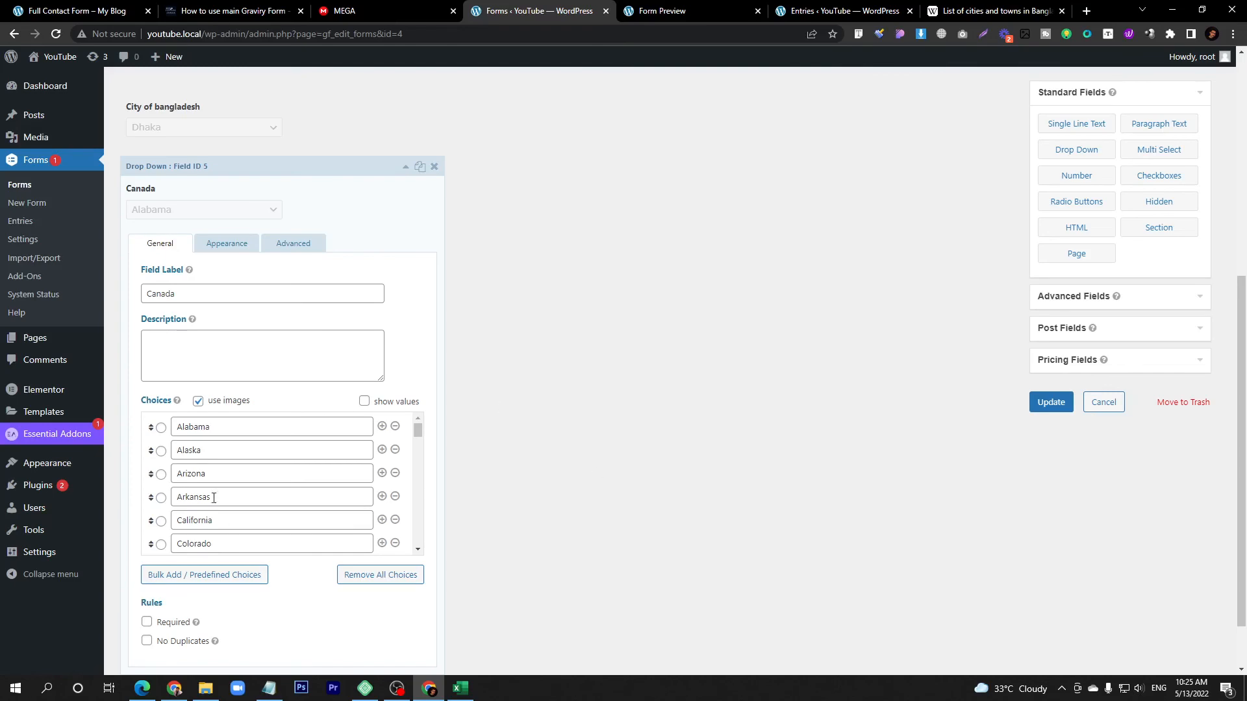
scroll(286, 567, up, 5)
scroll(286, 567, down, 6)
scroll(232, 398, down, 15)
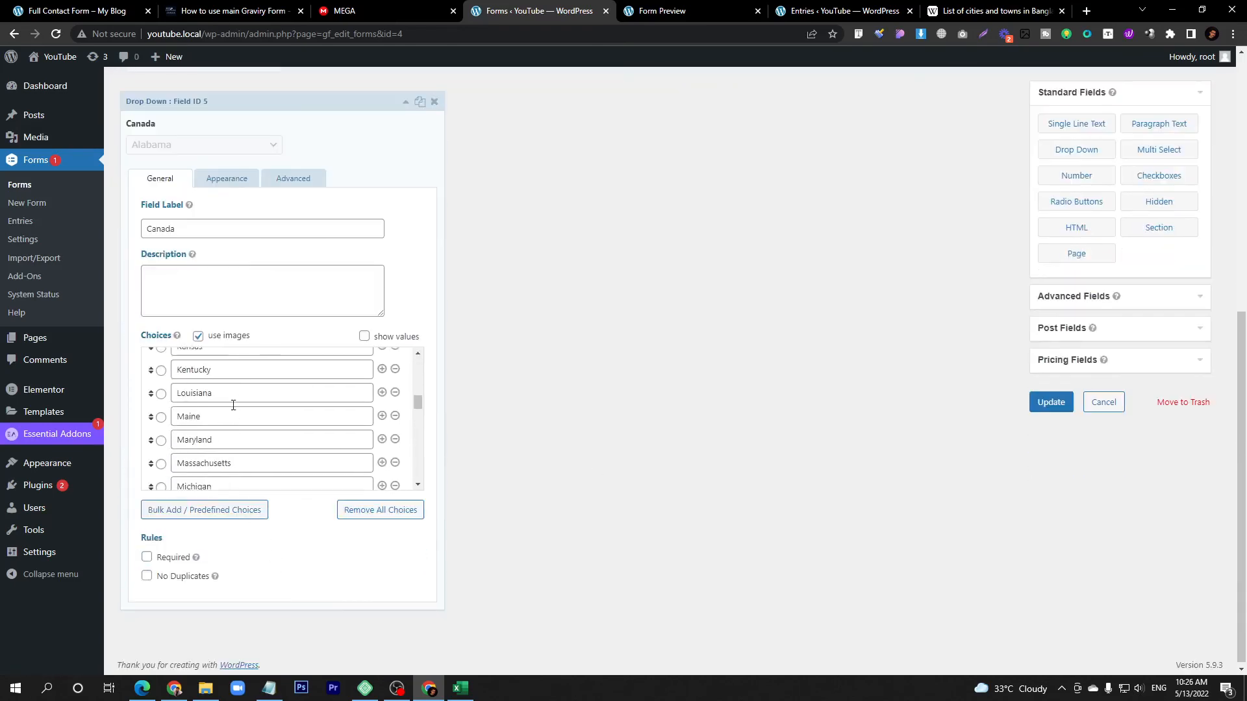
click(1043, 407)
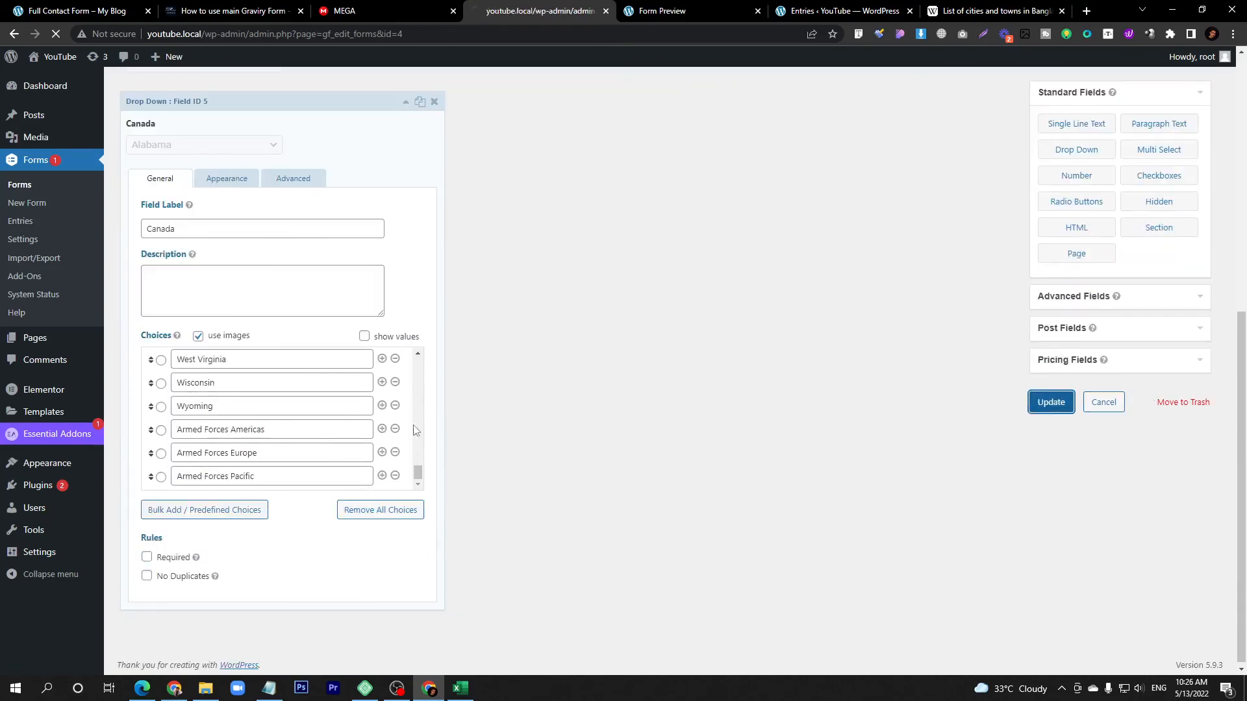
Test both country images and the City of bangladesh list in the form preview, and return to the form editor.
click(300, 230)
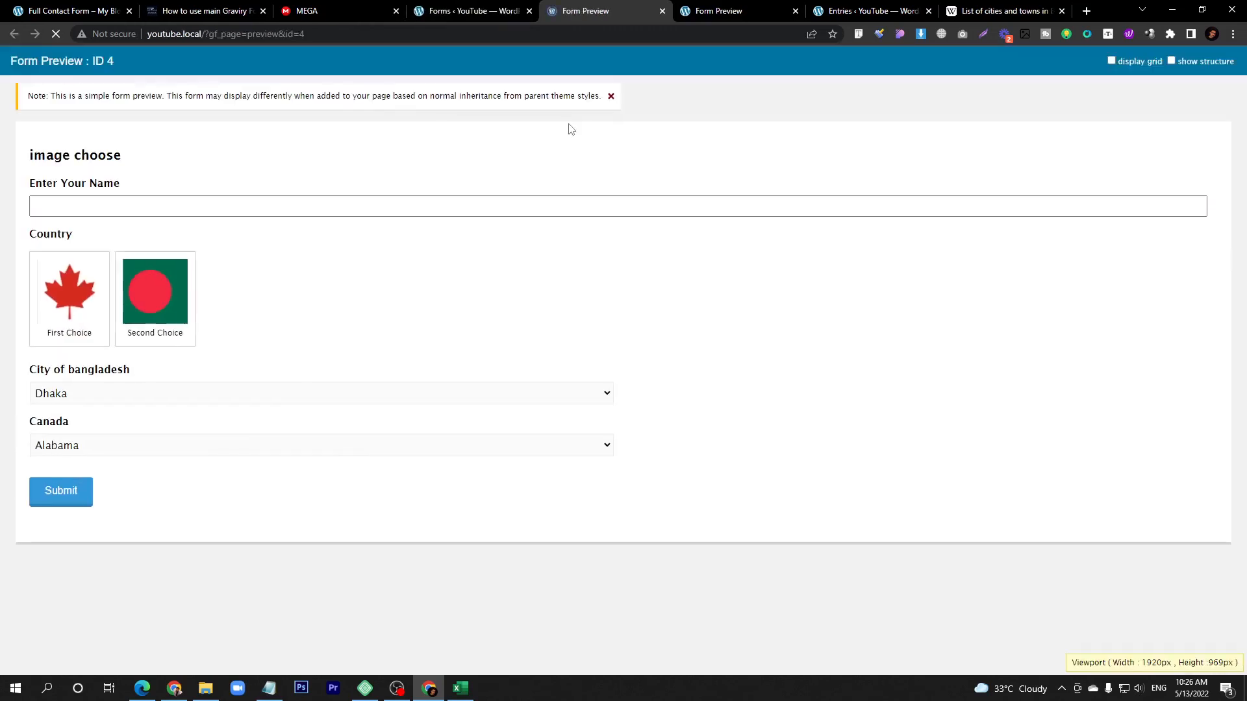
click(152, 305)
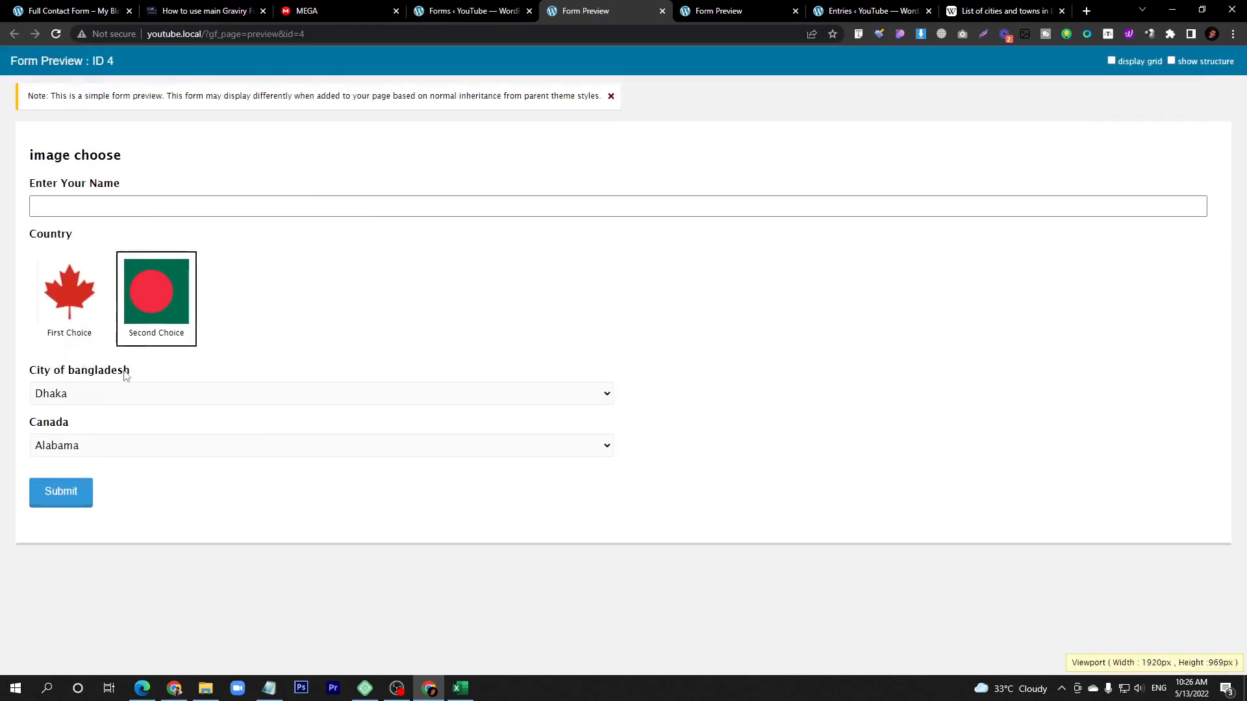
click(112, 390)
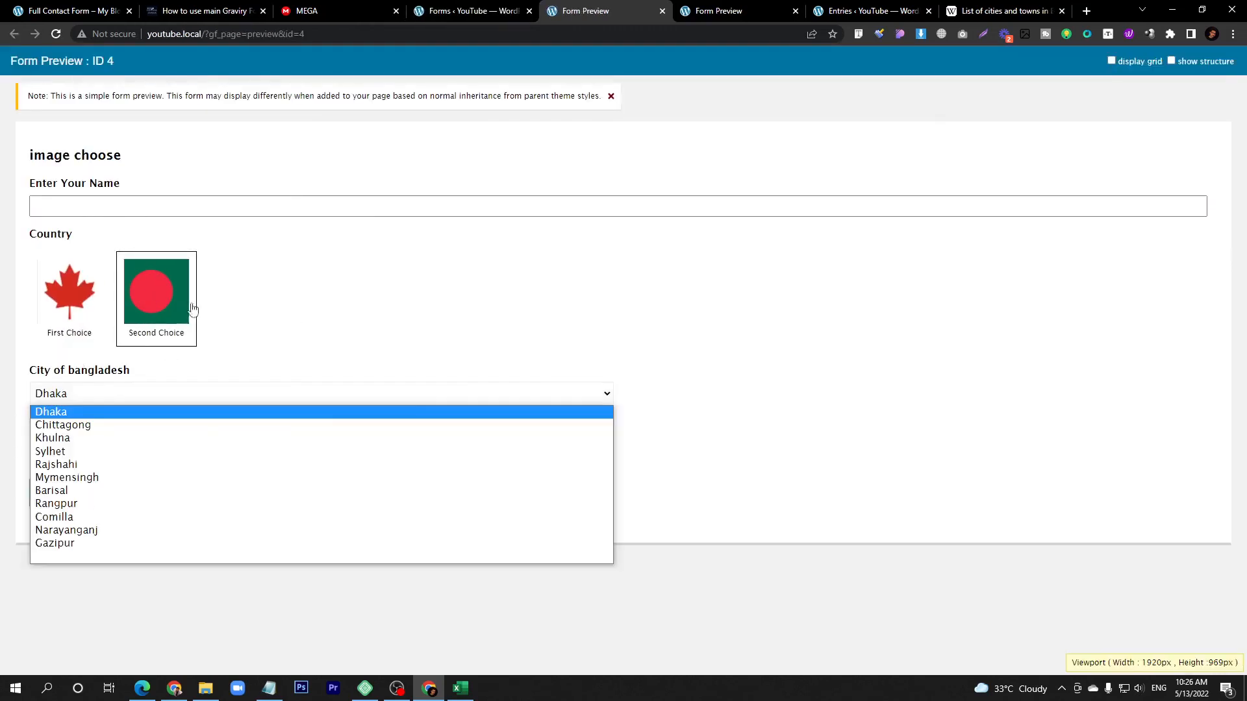
click(162, 306)
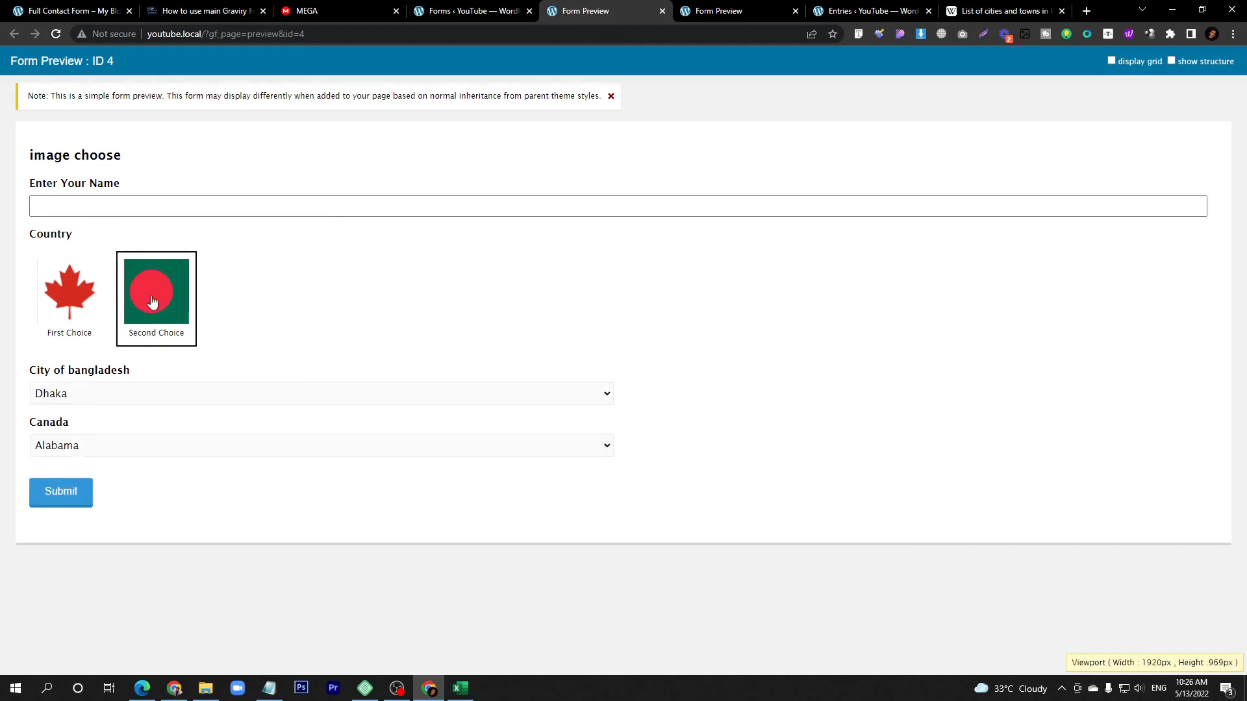
click(87, 401)
click(96, 397)
click(70, 312)
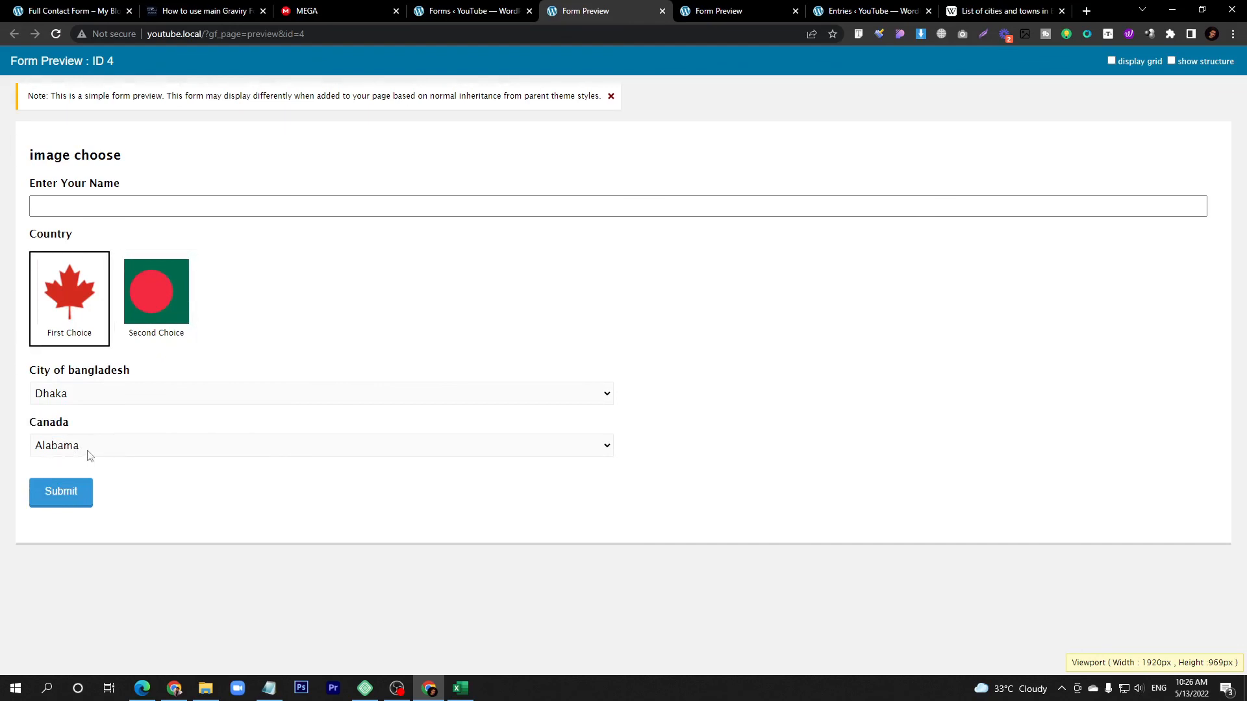
click(96, 401)
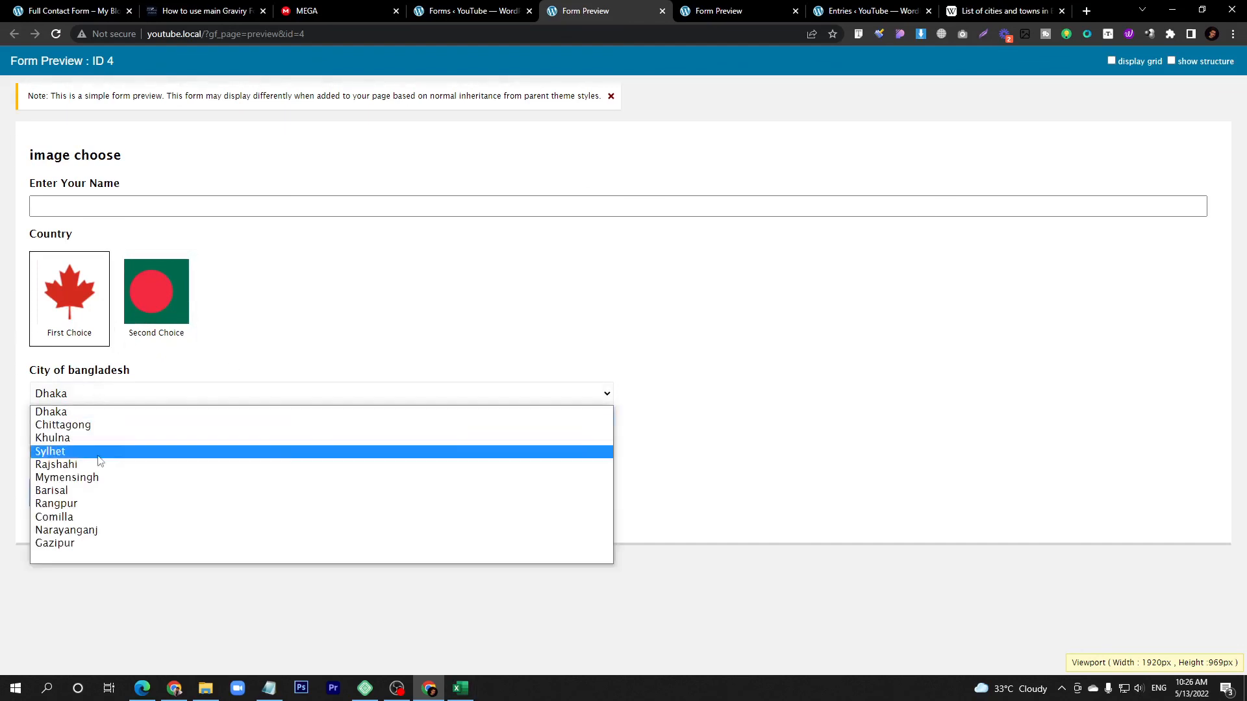
click(180, 310)
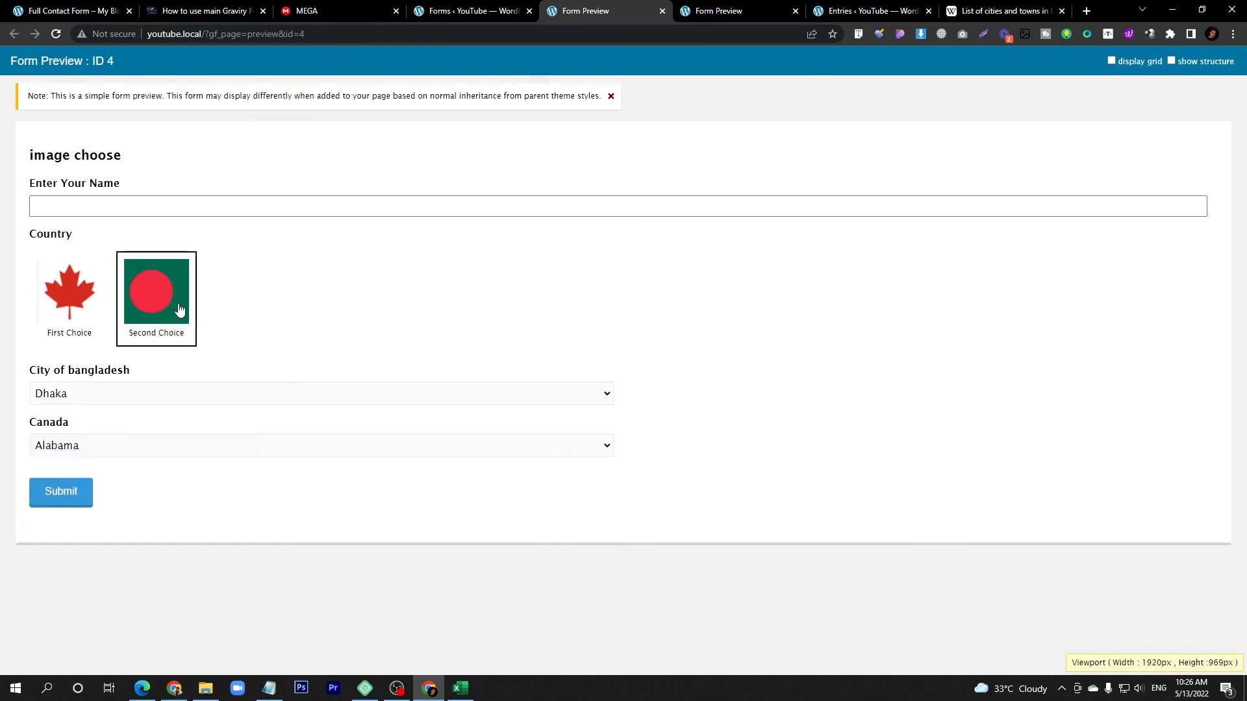
click(473, 10)
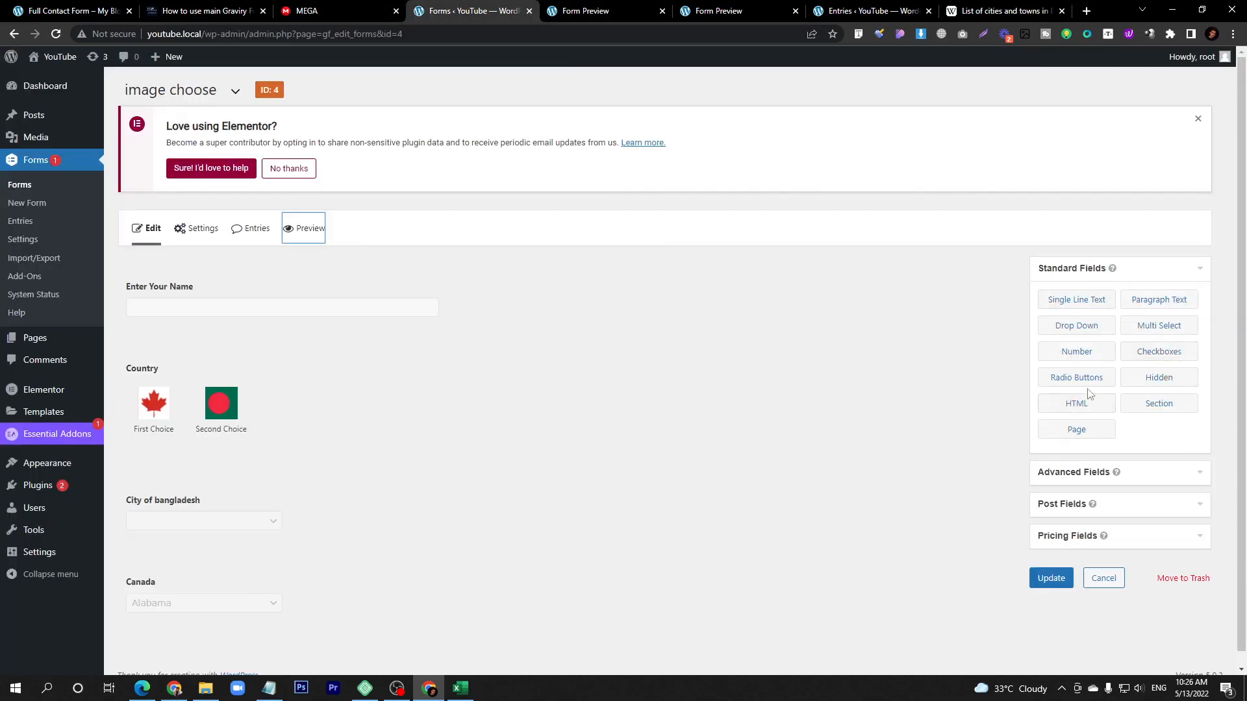